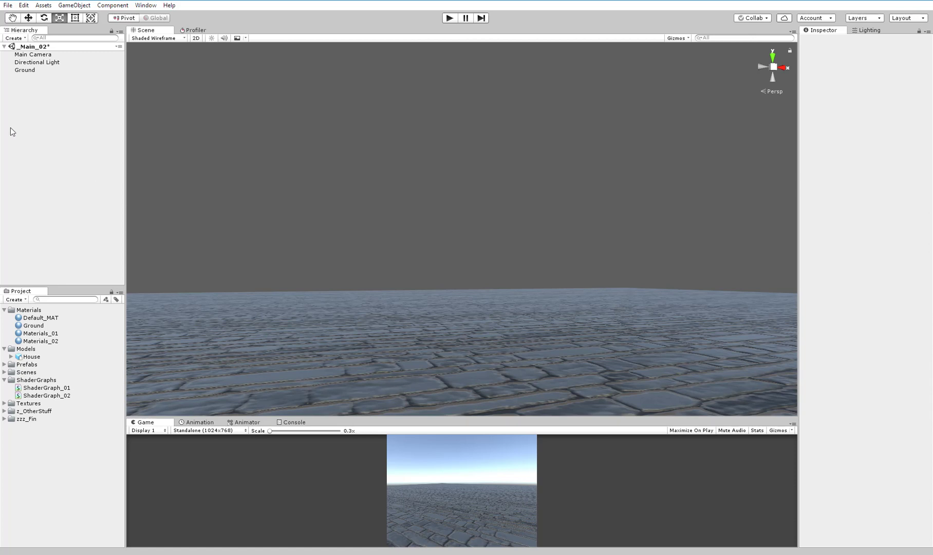
Add a sphere to the scene, scaled uniformly to about 2.61 and raised above the ground to a height of about 3.06
{"action": "right_click", "coordinate": [43, 131]}
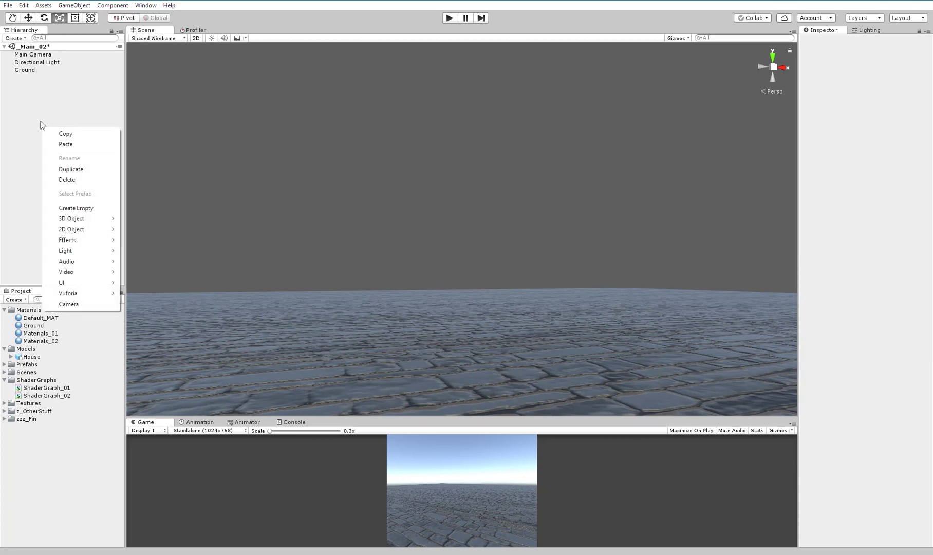
{"action": "mouse_move", "coordinate": [95, 220]}
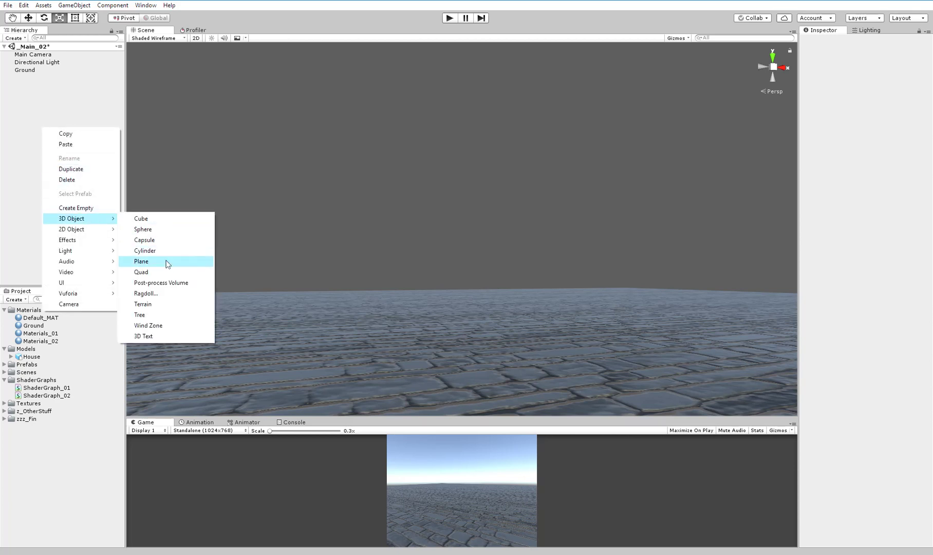
{"action": "left_click", "coordinate": [170, 230]}
{"action": "left_click_drag", "start_coordinate": [465, 234], "coordinate": [512, 254]}
{"action": "scroll", "coordinate": [546, 232], "scroll_direction": "down", "scroll_amount": 5}
{"action": "left_click", "coordinate": [546, 232]}
{"action": "scroll", "coordinate": [534, 239], "scroll_direction": "up", "scroll_amount": 3}
{"action": "left_click", "coordinate": [491, 252]}
{"action": "left_click_drag", "start_coordinate": [465, 230], "coordinate": [447, 241]}
{"action": "scroll", "coordinate": [475, 240], "scroll_direction": "down", "scroll_amount": 3}
{"action": "key", "text": "w"}
{"action": "left_click_drag", "start_coordinate": [339, 203], "coordinate": [315, 198], "text": "alt"}
{"action": "left_click", "coordinate": [312, 199]}
Duplicate the ShaderGraph_02 shader and the Materials_02 material
{"action": "left_click", "coordinate": [57, 341]}
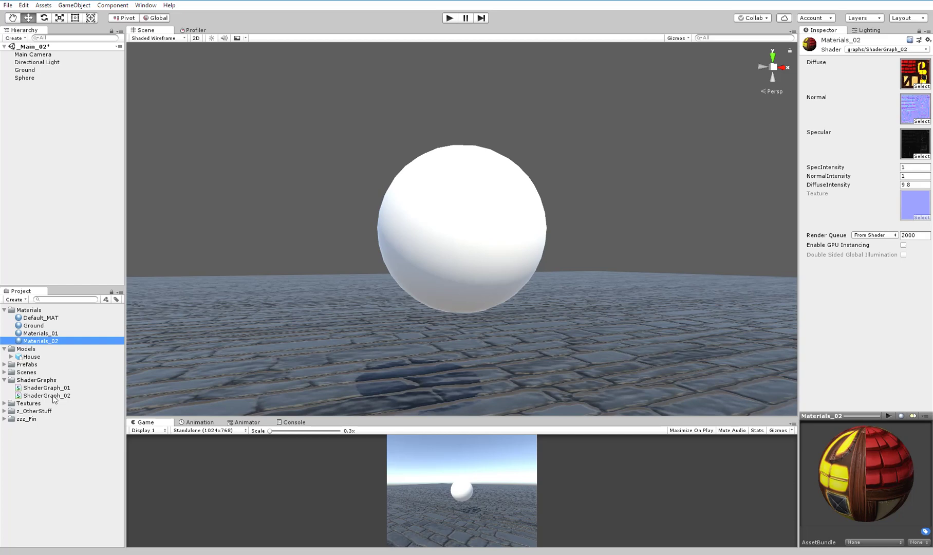
{"action": "left_click", "coordinate": [54, 396]}
{"action": "key", "text": "ctrl+d"}
{"action": "left_click", "coordinate": [59, 342]}
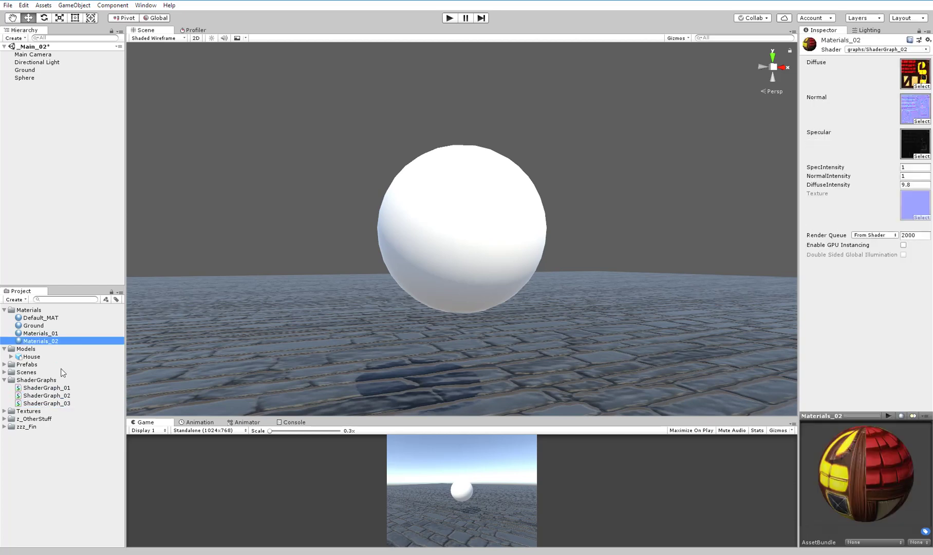
{"action": "key", "text": "ctrl+d"}
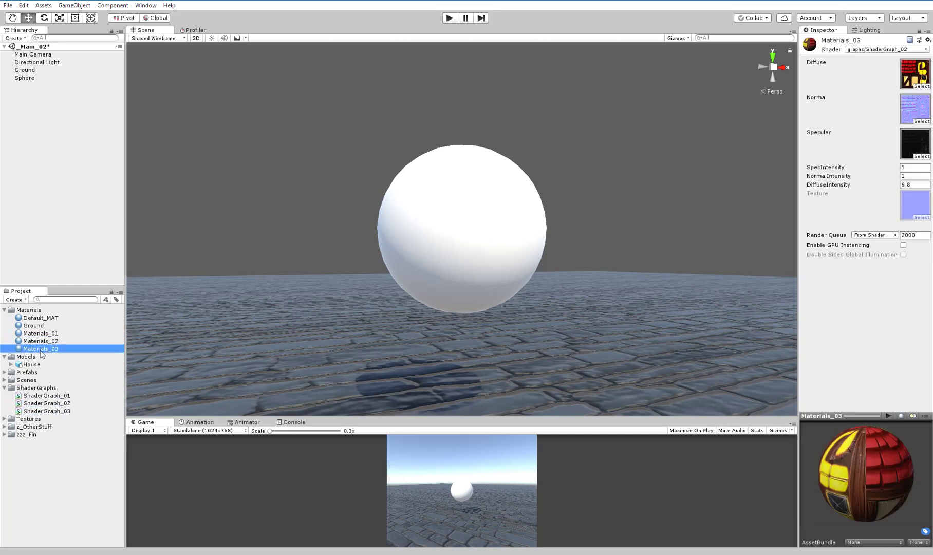
Apply Materials_03 to the sphere and set its shader to graphs/ShaderGraph_03
{"action": "left_click_drag", "start_coordinate": [41, 349], "coordinate": [400, 233]}
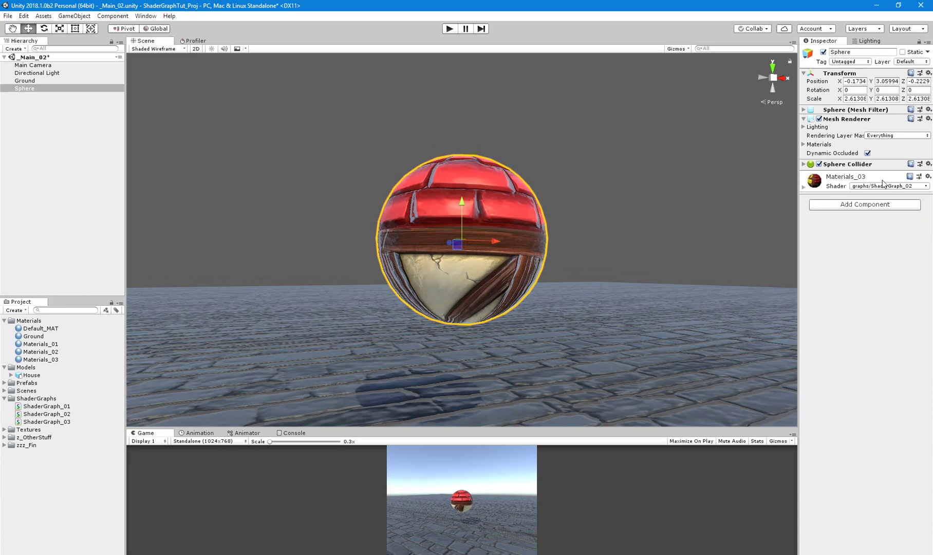
{"action": "left_click", "coordinate": [882, 183]}
{"action": "mouse_move", "coordinate": [853, 240]}
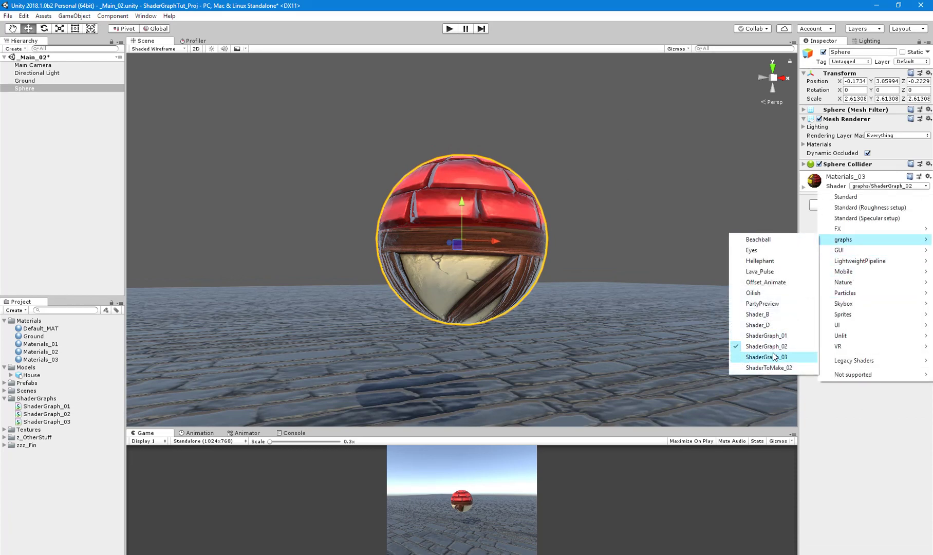
{"action": "left_click", "coordinate": [773, 357]}
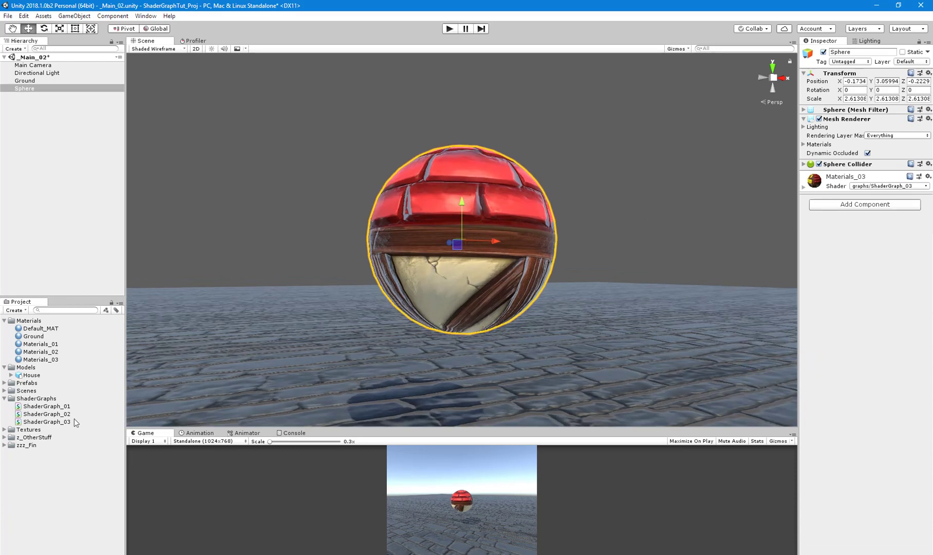
Open ShaderGraph_03 and delete every node except PBR Master
{"action": "left_click", "coordinate": [72, 416]}
{"action": "double_click", "coordinate": [71, 421]}
{"action": "left_click_drag", "start_coordinate": [205, 119], "coordinate": [432, 471]}
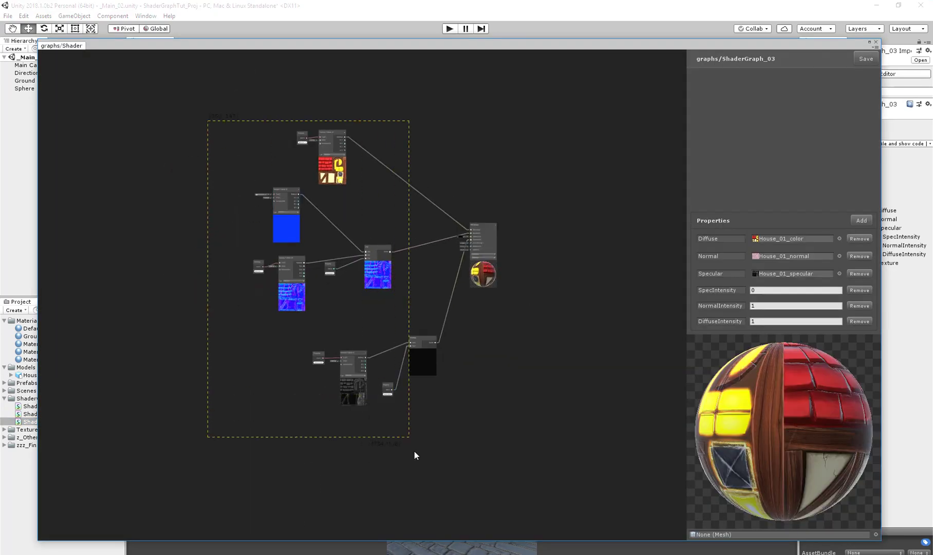
{"action": "key", "text": "Delete"}
{"action": "scroll", "coordinate": [453, 294], "scroll_direction": "up", "scroll_amount": 6}
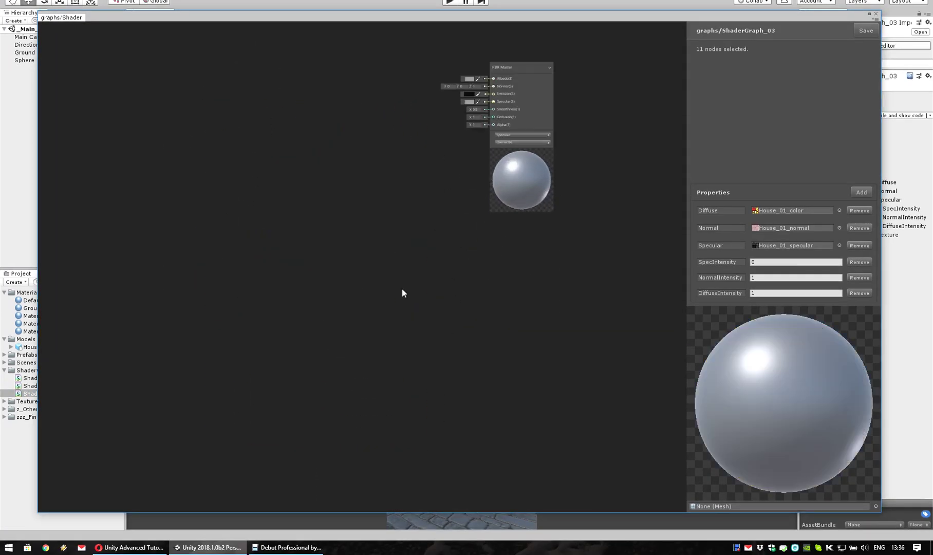
{"action": "middle_click_drag", "start_coordinate": [341, 123], "coordinate": [354, 290]}
{"action": "scroll", "coordinate": [354, 290], "scroll_direction": "up", "scroll_amount": 3}
{"action": "right_click", "coordinate": [404, 264]}
{"action": "left_click", "coordinate": [379, 242]}
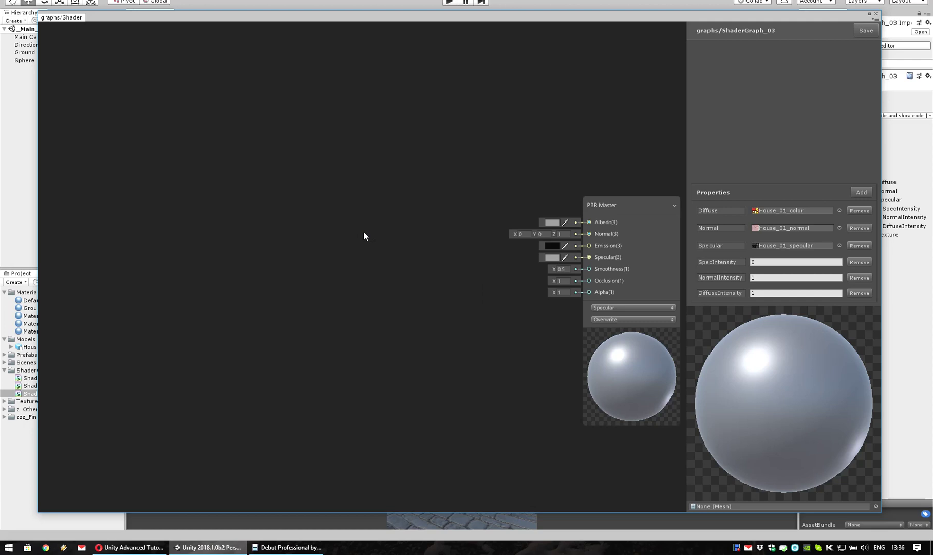
{"action": "middle_click_drag", "start_coordinate": [363, 231], "coordinate": [326, 213]}
Remove all six properties, from Diffuse through DiffuseIntensity, from ShaderGraph_03
{"action": "left_click", "coordinate": [854, 293]}
{"action": "left_click", "coordinate": [854, 293]}
{"action": "left_click", "coordinate": [854, 293]}
{"action": "left_click", "coordinate": [854, 293]}
{"action": "left_click", "coordinate": [854, 293]}
{"action": "left_click", "coordinate": [854, 292]}
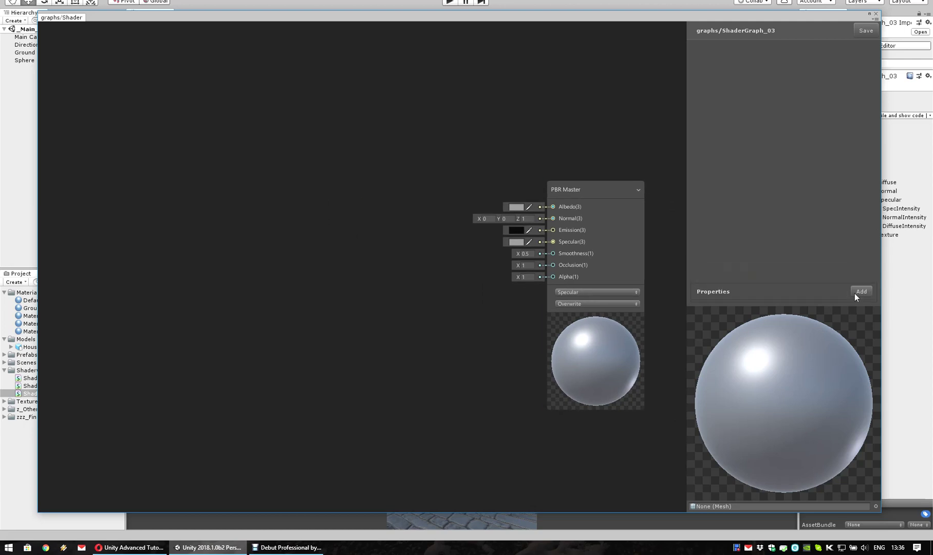
Add a Texture property named Diffuse and assign it the brown ground_cracked_ground texture
{"action": "left_click", "coordinate": [855, 293]}
{"action": "left_click", "coordinate": [874, 353]}
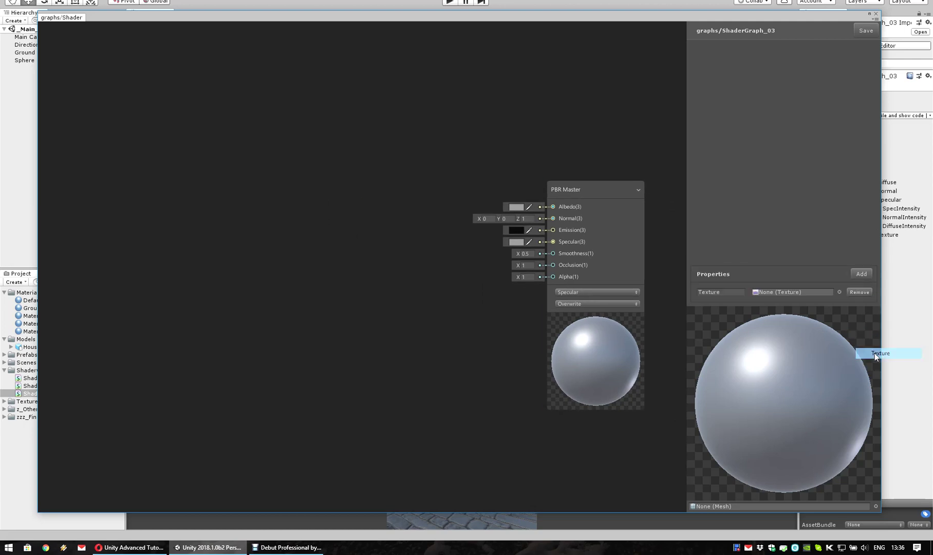
{"action": "double_click", "coordinate": [725, 293]}
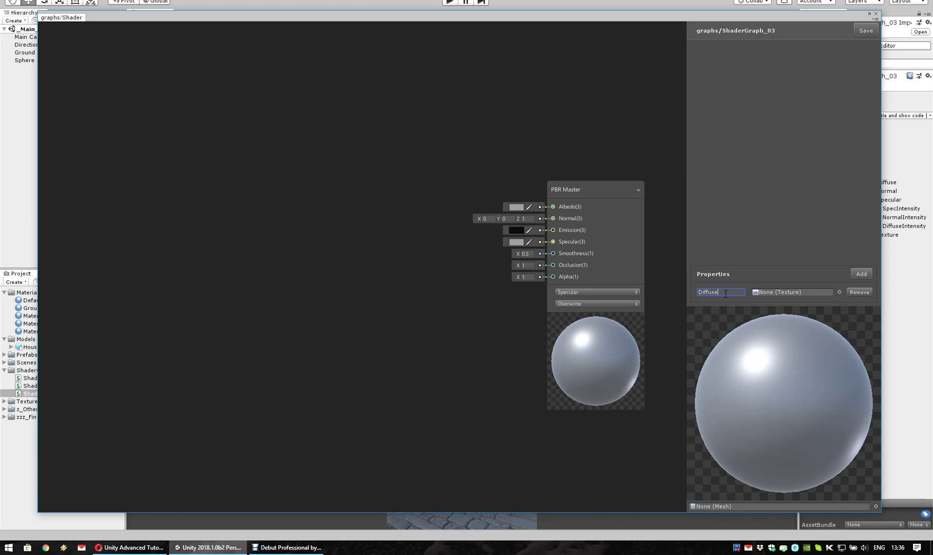
{"action": "left_click", "coordinate": [839, 293]}
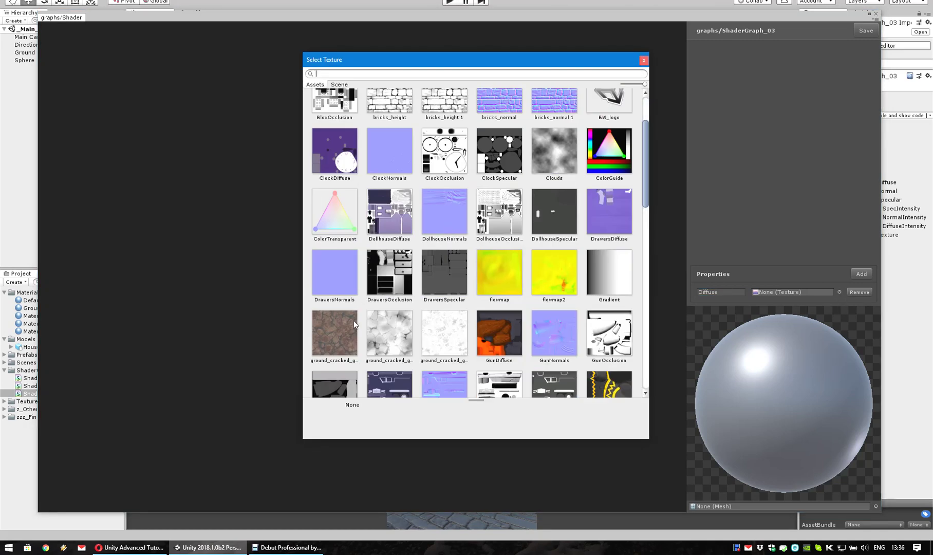
{"action": "double_click", "coordinate": [339, 327]}
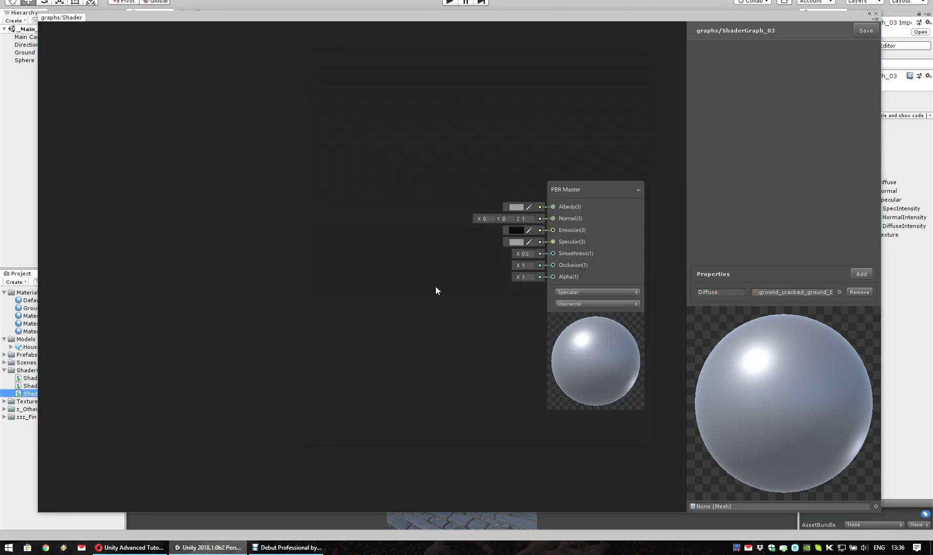
{"action": "right_click", "coordinate": [260, 186]}
{"action": "left_click", "coordinate": [275, 194]}
{"action": "type", "text": "prop"}
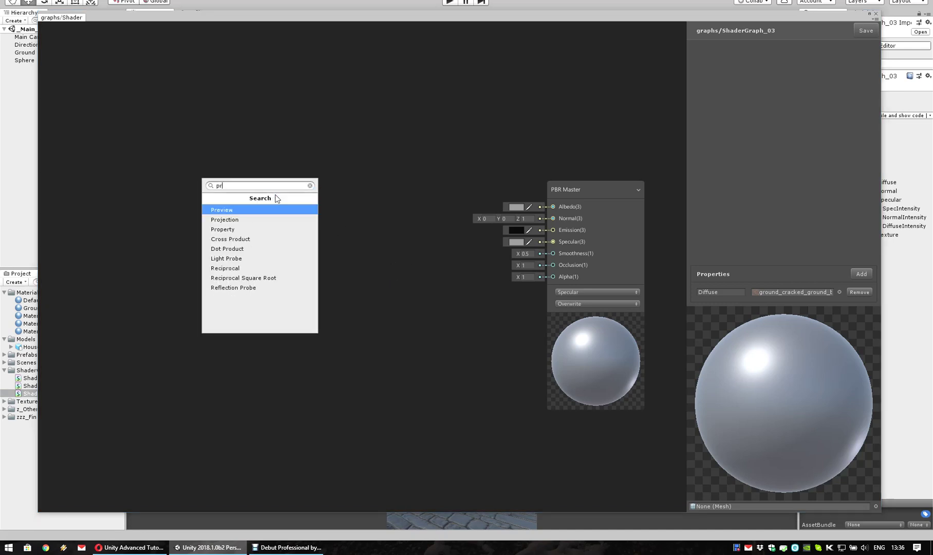
{"action": "key", "text": "Return"}
{"action": "left_click", "coordinate": [274, 194]}
{"action": "key", "text": "Delete"}
Create a Property node set to Diffuse and place it well away from PBR Master
{"action": "right_click", "coordinate": [275, 193]}
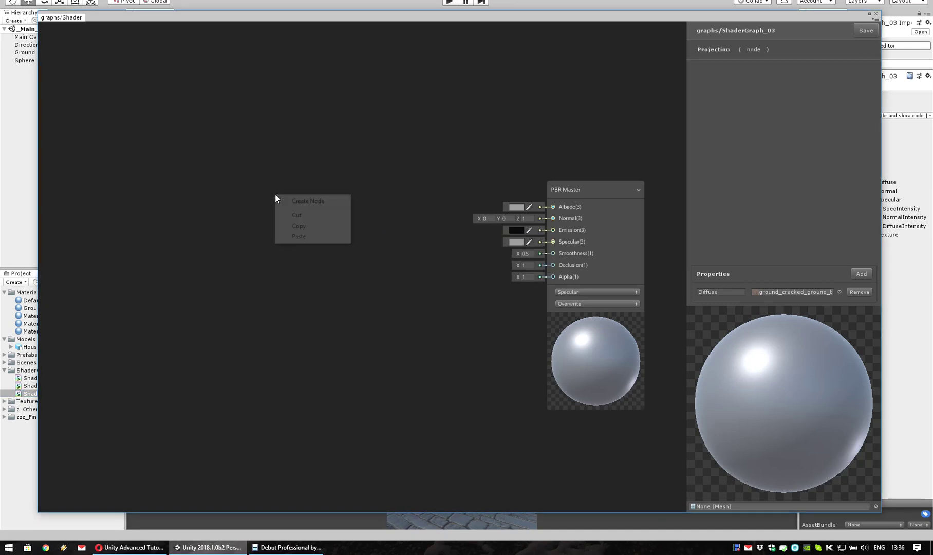
{"action": "left_click", "coordinate": [312, 203]}
{"action": "type", "text": "prop"}
{"action": "key", "text": "Return"}
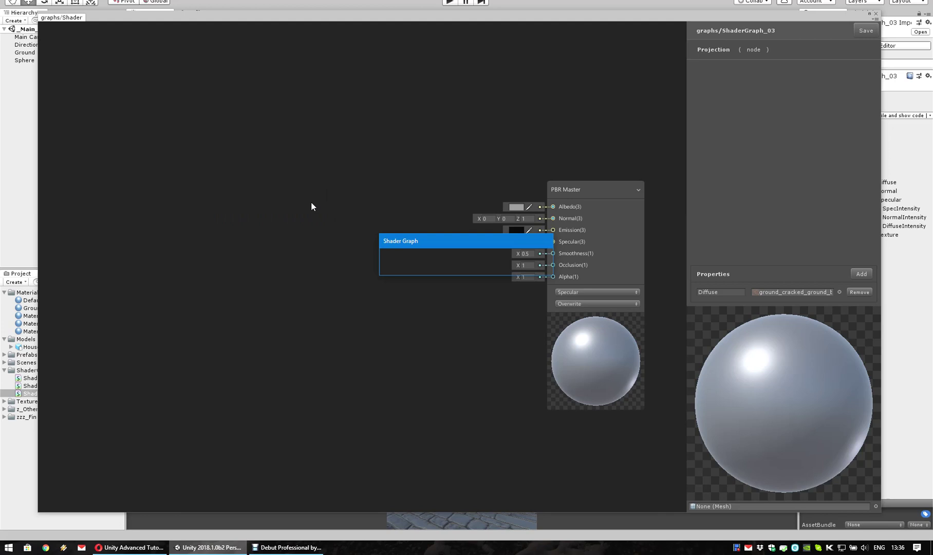
{"action": "left_click", "coordinate": [297, 221]}
{"action": "left_click", "coordinate": [306, 233]}
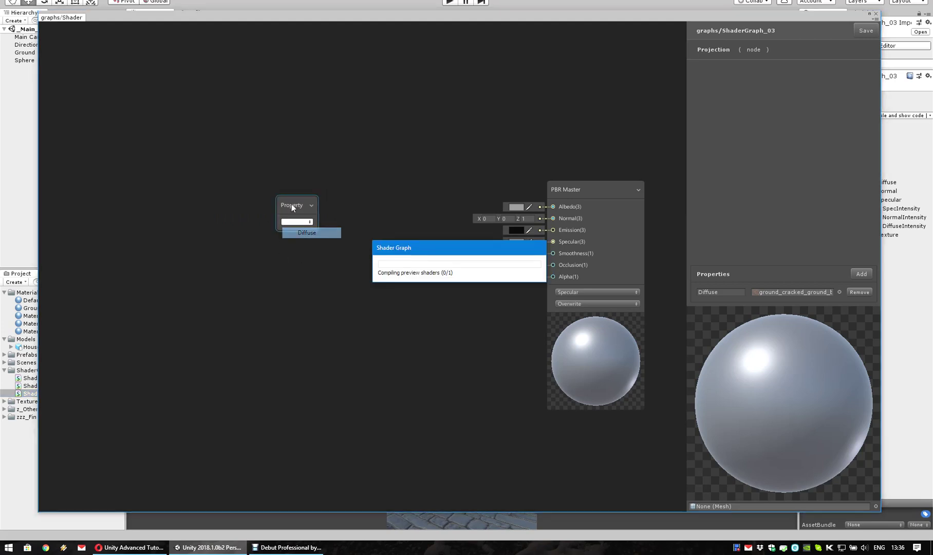
{"action": "left_click_drag", "start_coordinate": [292, 204], "coordinate": [224, 201]}
Add a Sample Texture 2D node, feed Diffuse into its Tex input and connect its RGBA output to PBR Master's Albedo
{"action": "right_click", "coordinate": [317, 202]}
{"action": "left_click", "coordinate": [325, 204]}
{"action": "type", "text": "tex"}
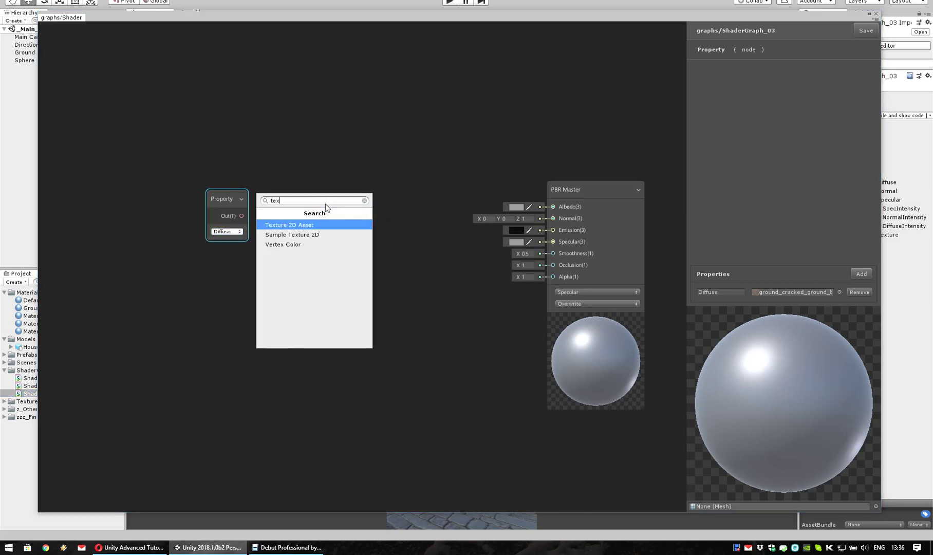
{"action": "key", "text": "Escape"}
{"action": "left_click_drag", "start_coordinate": [241, 216], "coordinate": [553, 207]}
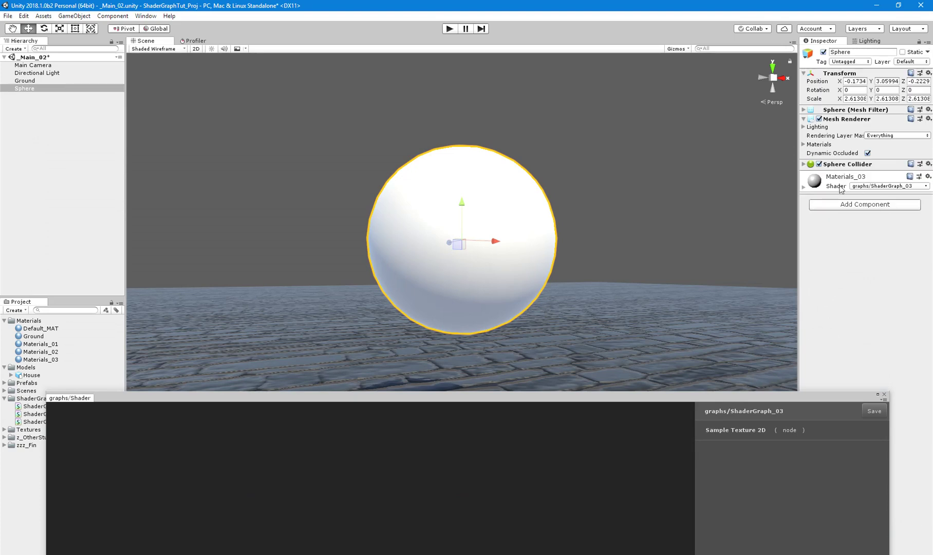
Expand the sphere's Materials_03 settings and assign the dark brown ground texture to its Diffuse slot
{"action": "left_click", "coordinate": [840, 189]}
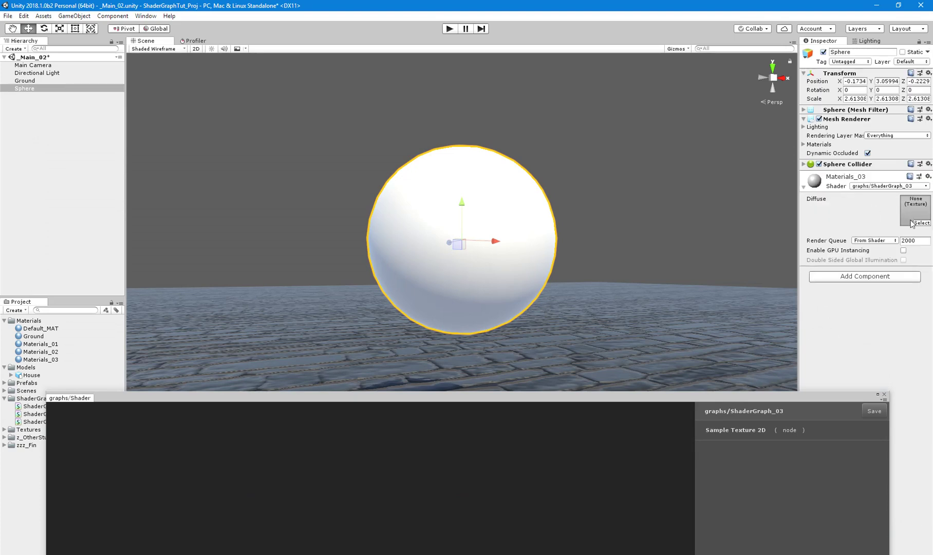
{"action": "left_click", "coordinate": [920, 222]}
{"action": "double_click", "coordinate": [334, 164]}
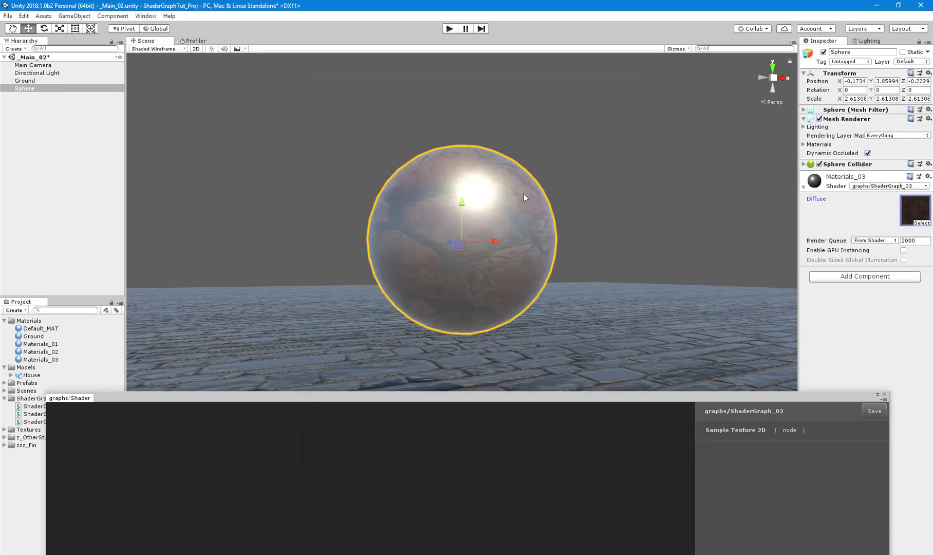
{"action": "left_click", "coordinate": [583, 178]}
Bring the shader graph window back into view and move the Diffuse and Sample Texture 2D nodes farther from PBR Master
{"action": "left_click_drag", "start_coordinate": [409, 403], "coordinate": [403, 62]}
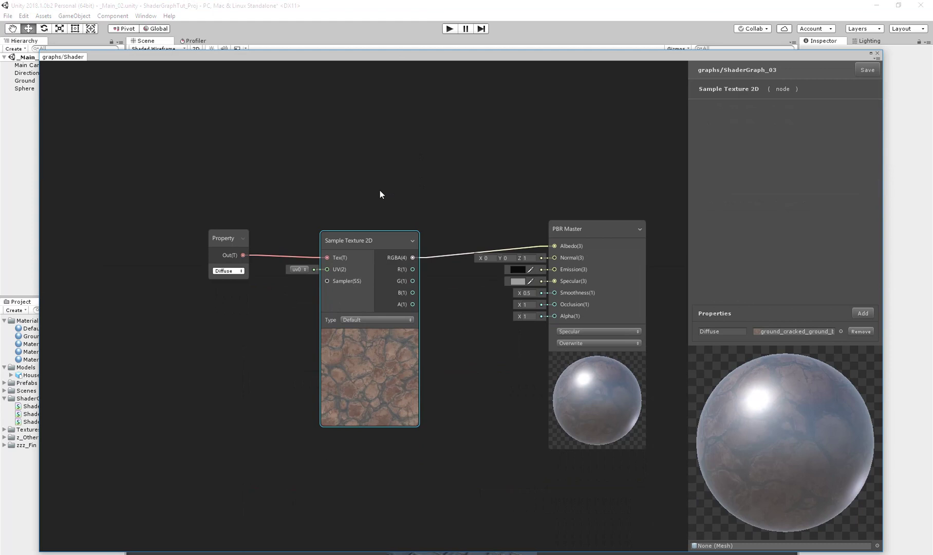
{"action": "middle_click_drag", "start_coordinate": [379, 190], "coordinate": [579, 166]}
{"action": "left_click_drag", "start_coordinate": [339, 117], "coordinate": [672, 339]}
{"action": "left_click_drag", "start_coordinate": [530, 211], "coordinate": [363, 185]}
Add a UV node and connect its output to the UV input of Sample Texture 2D
{"action": "left_click", "coordinate": [224, 286]}
{"action": "right_click", "coordinate": [226, 289]}
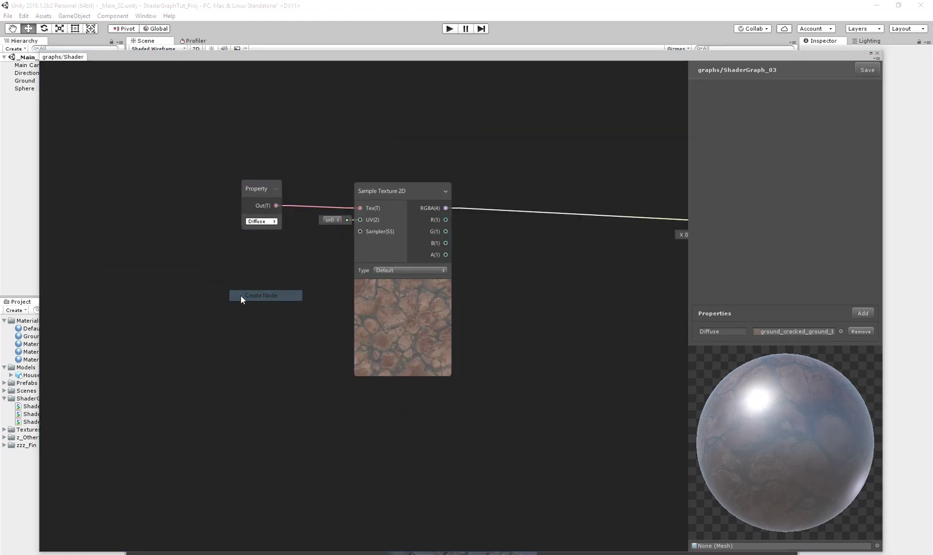
{"action": "left_click", "coordinate": [240, 295]}
{"action": "type", "text": "uv"}
{"action": "key", "text": "Return"}
{"action": "left_click_drag", "start_coordinate": [241, 296], "coordinate": [159, 281]}
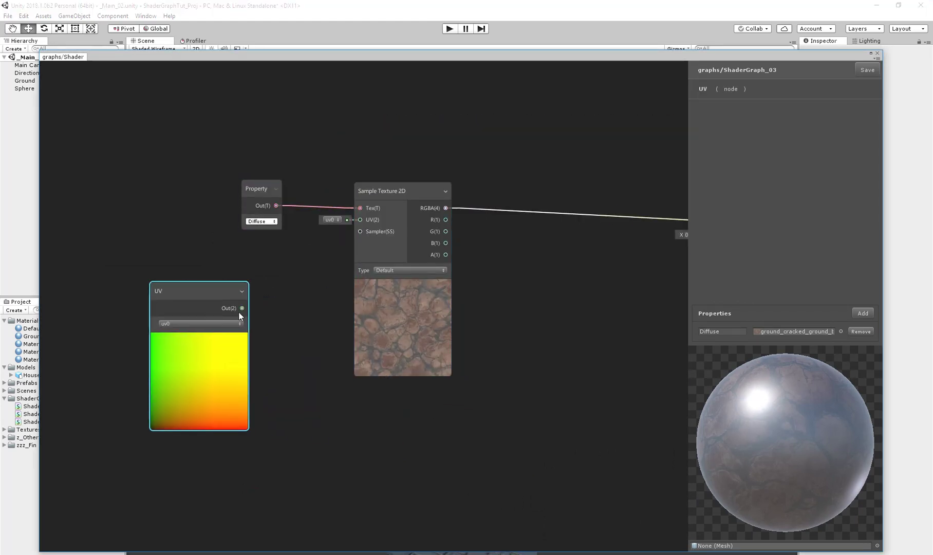
{"action": "left_click_drag", "start_coordinate": [324, 246], "coordinate": [360, 220]}
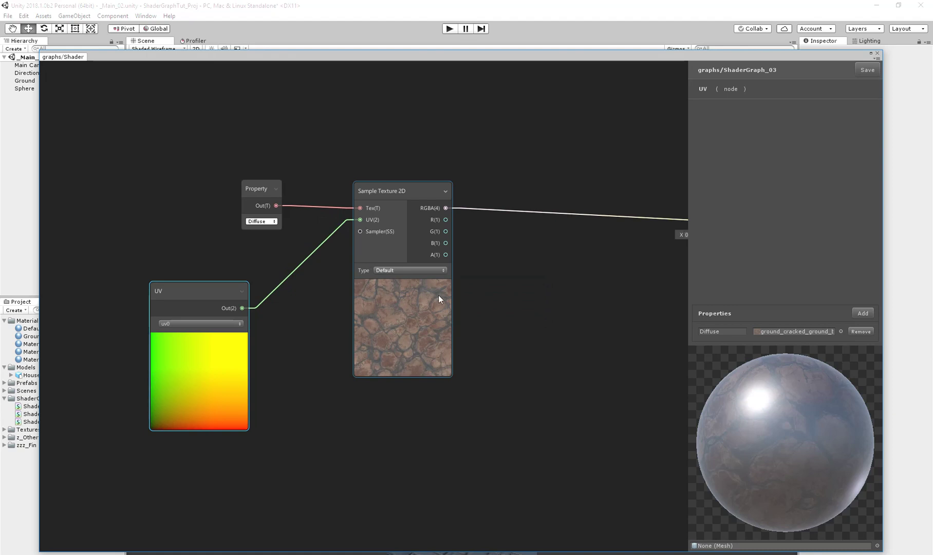
Check the UV node's channel options, keep uv0, and move the node farther from Sample Texture 2D
{"action": "left_click", "coordinate": [169, 323]}
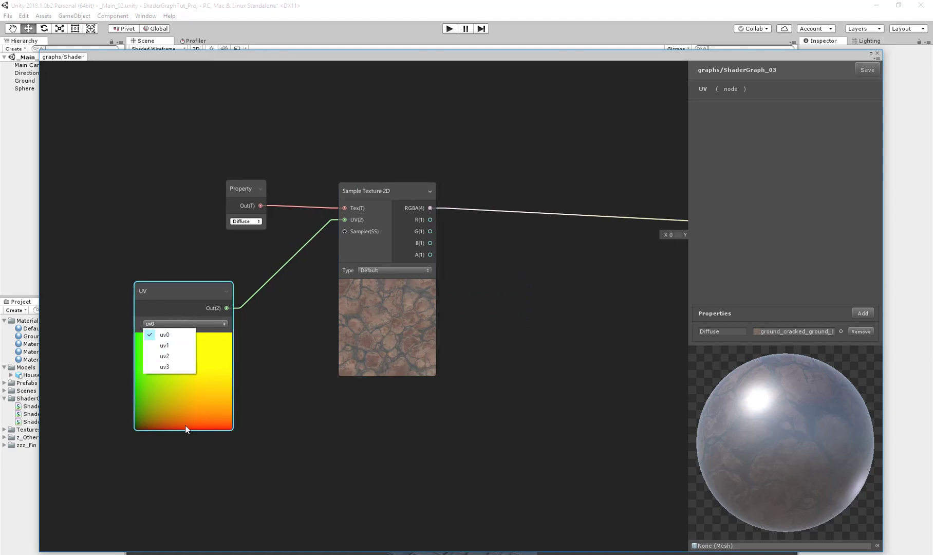
{"action": "left_click", "coordinate": [198, 398]}
{"action": "middle_click_drag", "start_coordinate": [291, 247], "coordinate": [475, 230]}
{"action": "left_click_drag", "start_coordinate": [398, 272], "coordinate": [177, 274]}
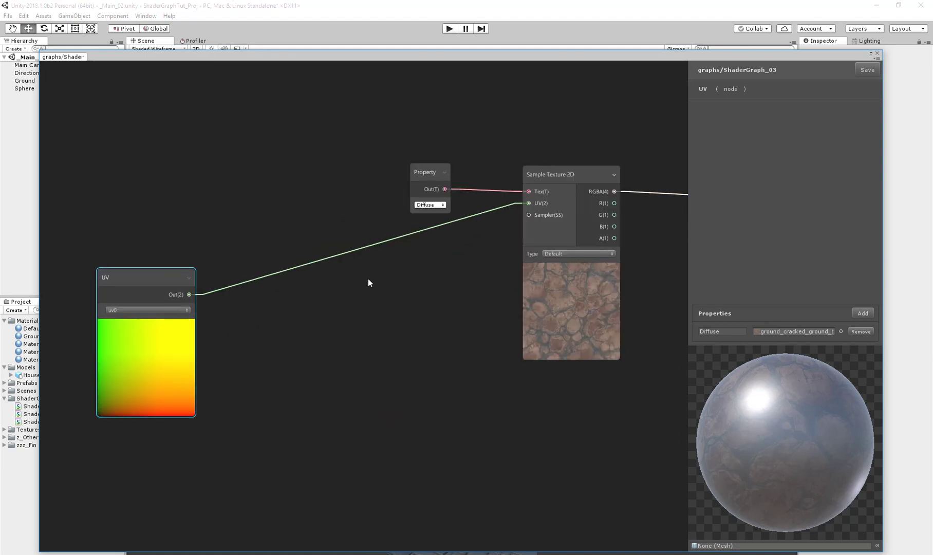
Add a Split node fed by the UV node's output and shift both nodes to free space before Sample Texture 2D
{"action": "right_click", "coordinate": [342, 309]}
{"action": "left_click", "coordinate": [287, 320]}
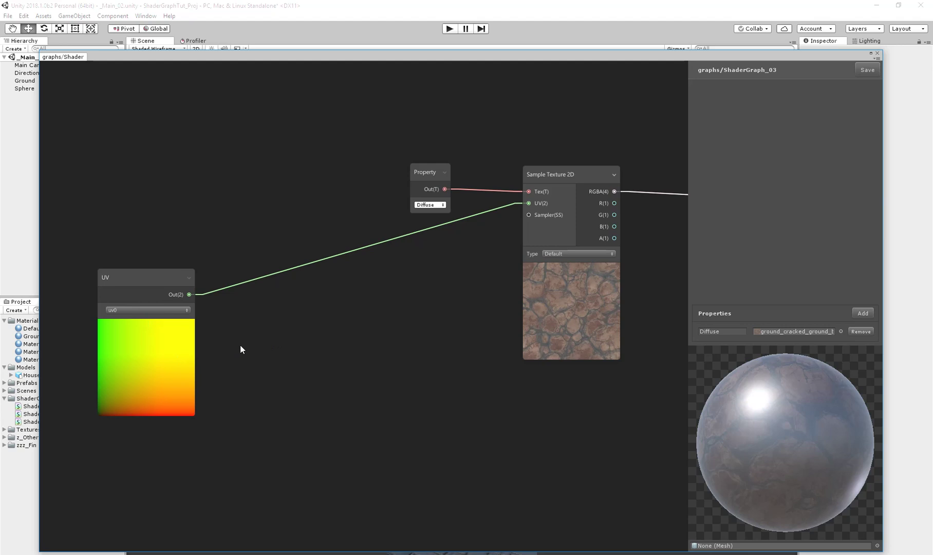
{"action": "right_click", "coordinate": [280, 307]}
{"action": "left_click", "coordinate": [297, 313]}
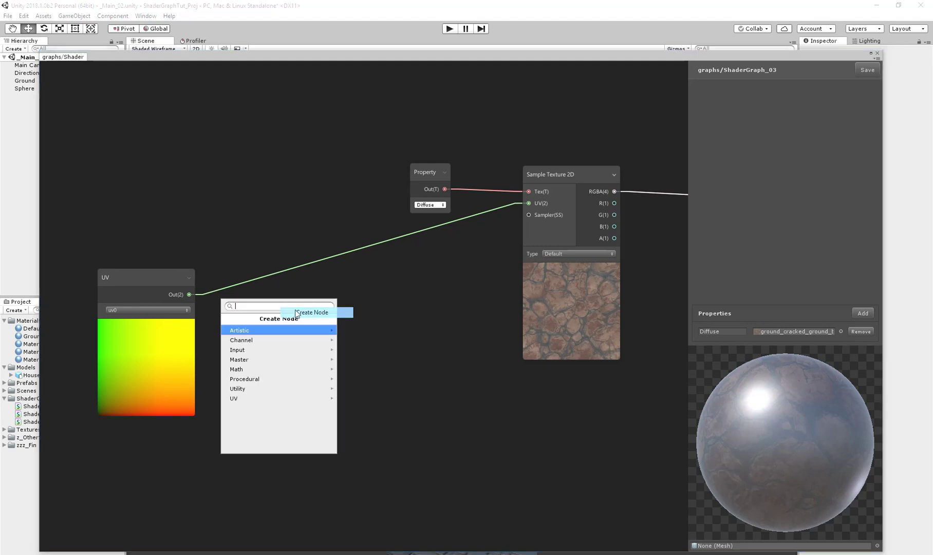
{"action": "type", "text": "split"}
{"action": "key", "text": "Return"}
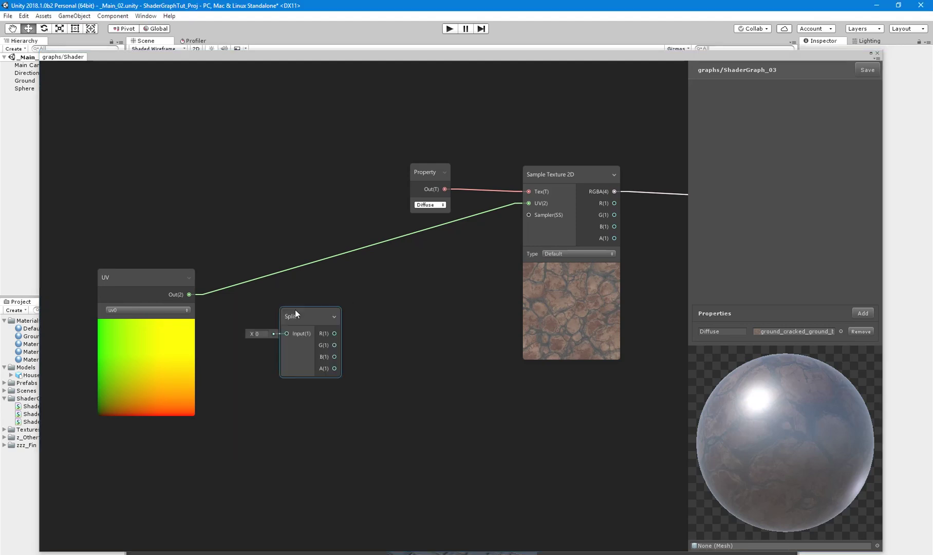
{"action": "left_click_drag", "start_coordinate": [189, 294], "coordinate": [286, 333]}
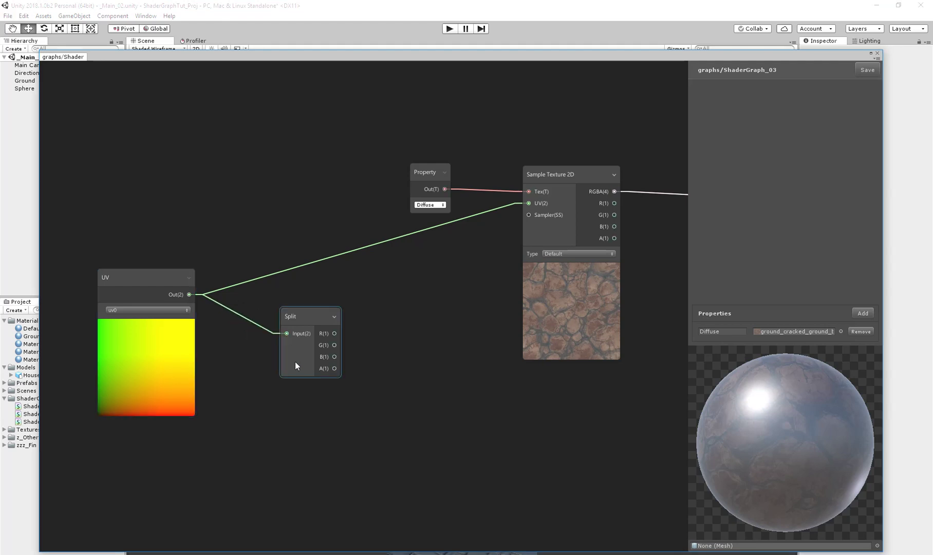
{"action": "left_click_drag", "start_coordinate": [115, 283], "coordinate": [24, 283]}
{"action": "left_click_drag", "start_coordinate": [294, 311], "coordinate": [217, 297]}
{"action": "middle_click_drag", "start_coordinate": [330, 317], "coordinate": [362, 321]}
{"action": "right_click", "coordinate": [365, 322]}
{"action": "left_click", "coordinate": [390, 329]}
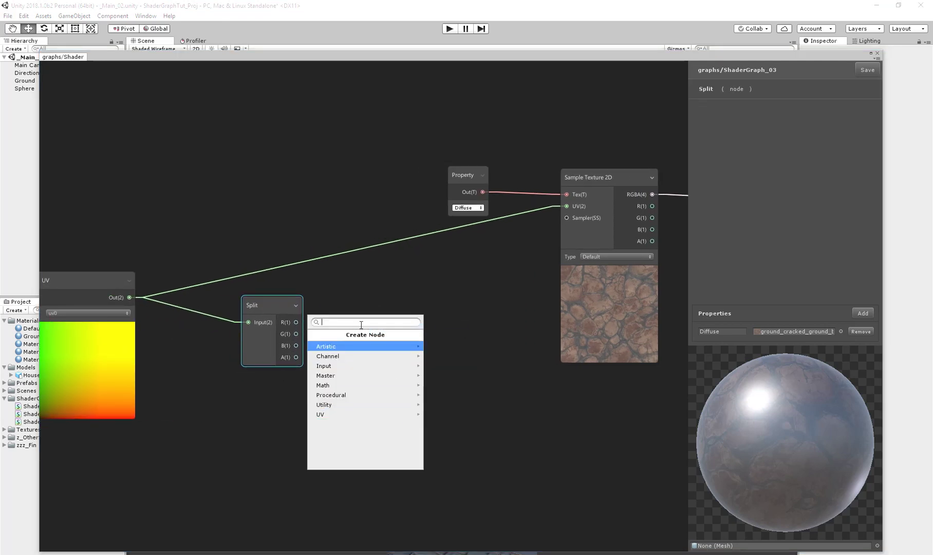
{"action": "type", "text": "rec"}
{"action": "key", "text": "Return"}
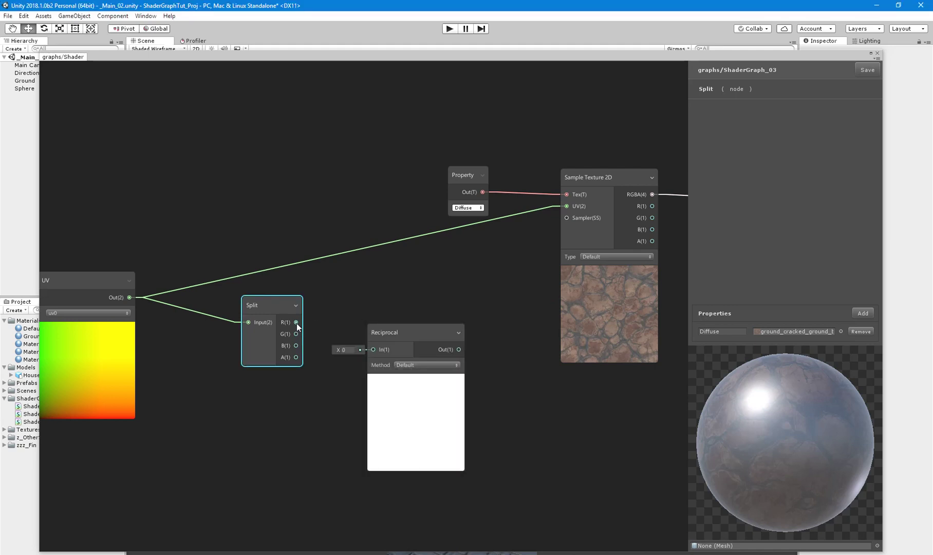
{"action": "left_click_drag", "start_coordinate": [296, 322], "coordinate": [378, 352]}
{"action": "left_click", "coordinate": [391, 359]}
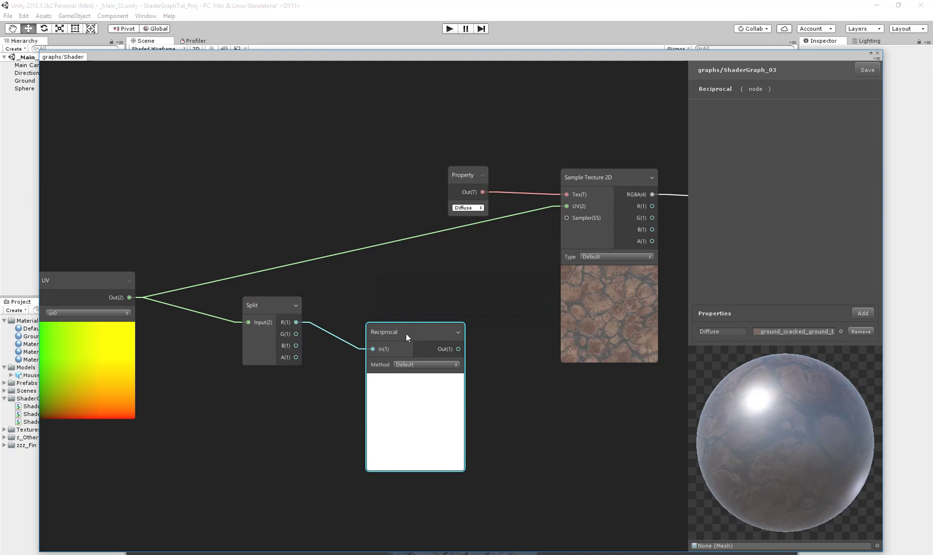
{"action": "key", "text": "Delete"}
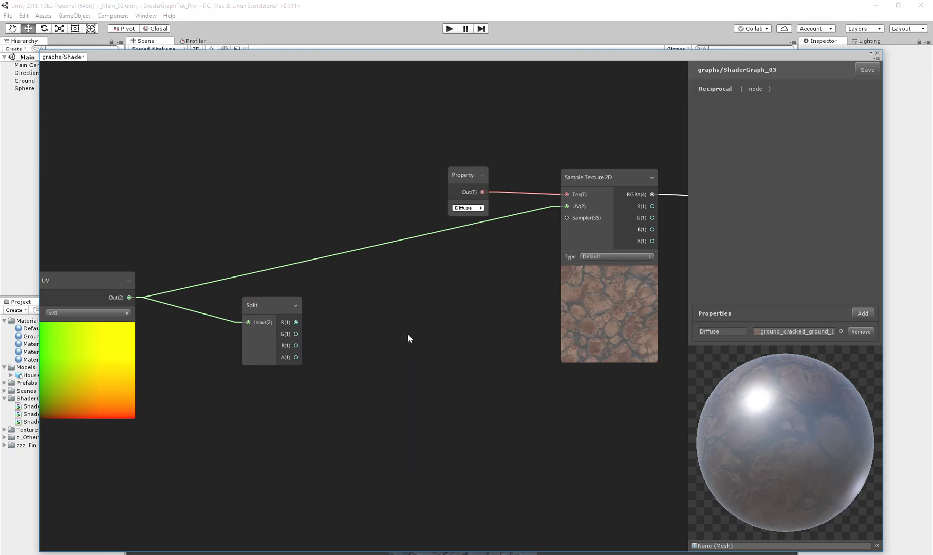
Add a Remap node in the free space after the Split node
{"action": "right_click", "coordinate": [411, 336]}
{"action": "left_click", "coordinate": [420, 343]}
{"action": "type", "text": "remap"}
{"action": "key", "text": "Return"}
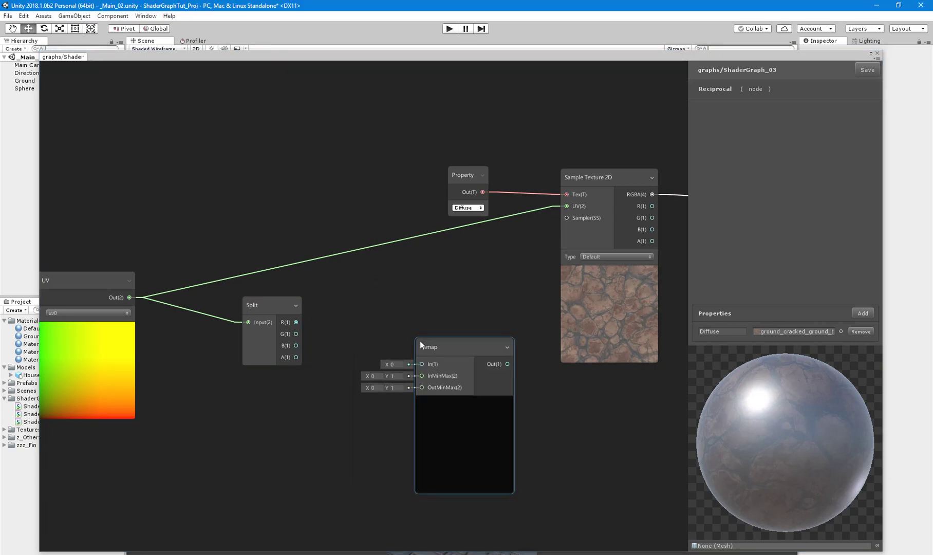
Move the Diffuse property and Sample Texture 2D nodes well above the UV, Split and Remap nodes to clear working space
{"action": "scroll", "coordinate": [411, 336], "scroll_direction": "down", "scroll_amount": 4}
{"action": "left_click_drag", "start_coordinate": [444, 238], "coordinate": [461, 138]}
{"action": "left_click_drag", "start_coordinate": [402, 209], "coordinate": [547, 268]}
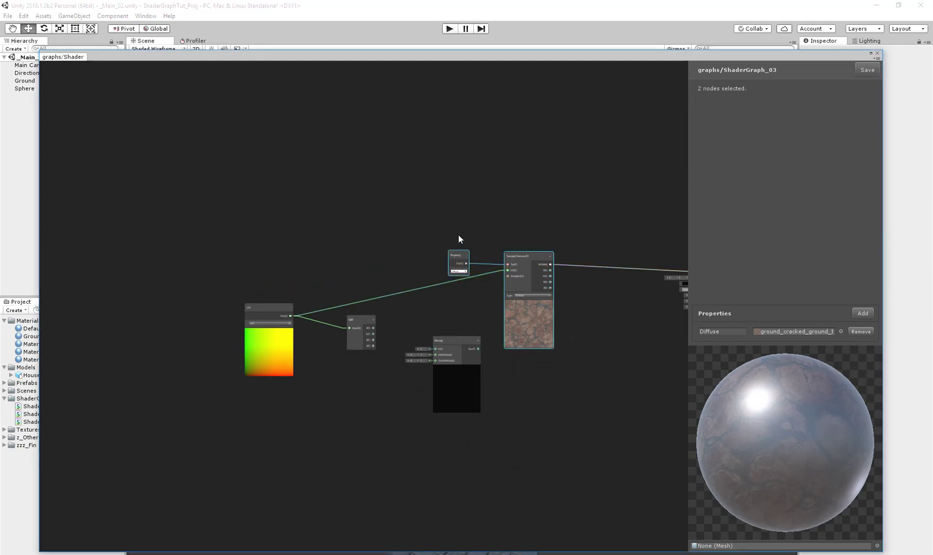
{"action": "left_click_drag", "start_coordinate": [448, 232], "coordinate": [497, 112]}
{"action": "scroll", "coordinate": [432, 272], "scroll_direction": "up", "scroll_amount": 5}
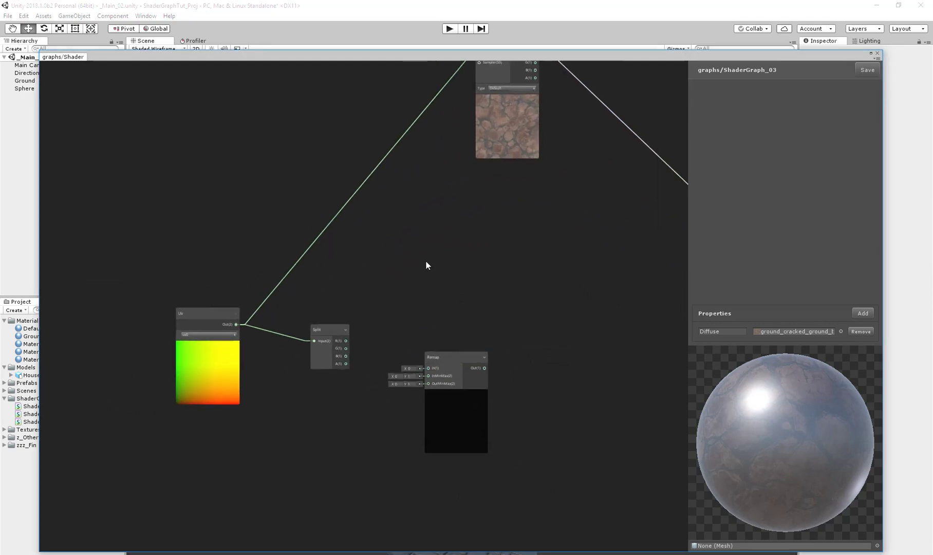
Feed Split's R channel into Remap's In and set OutMinMax to X -50 and Y 50
{"action": "left_click_drag", "start_coordinate": [433, 440], "coordinate": [433, 430]}
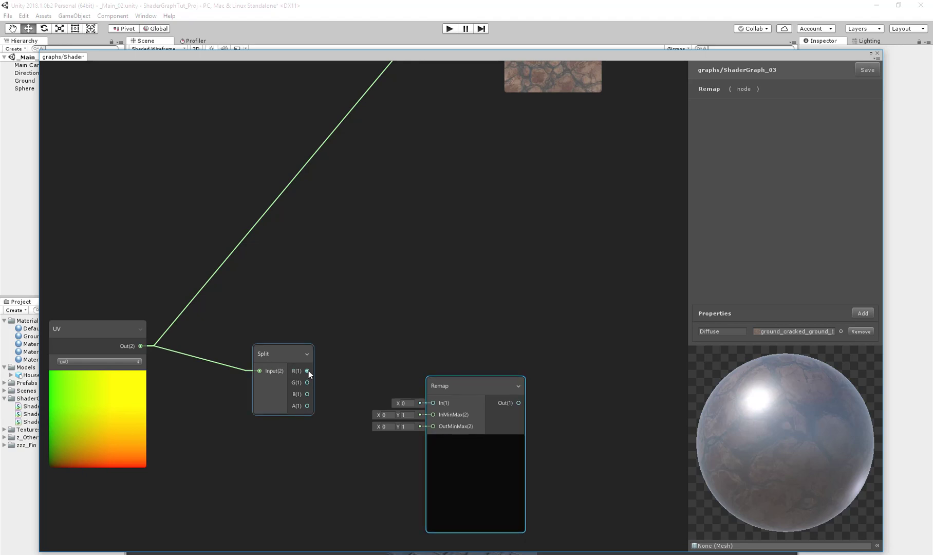
{"action": "left_click_drag", "start_coordinate": [308, 371], "coordinate": [451, 343]}
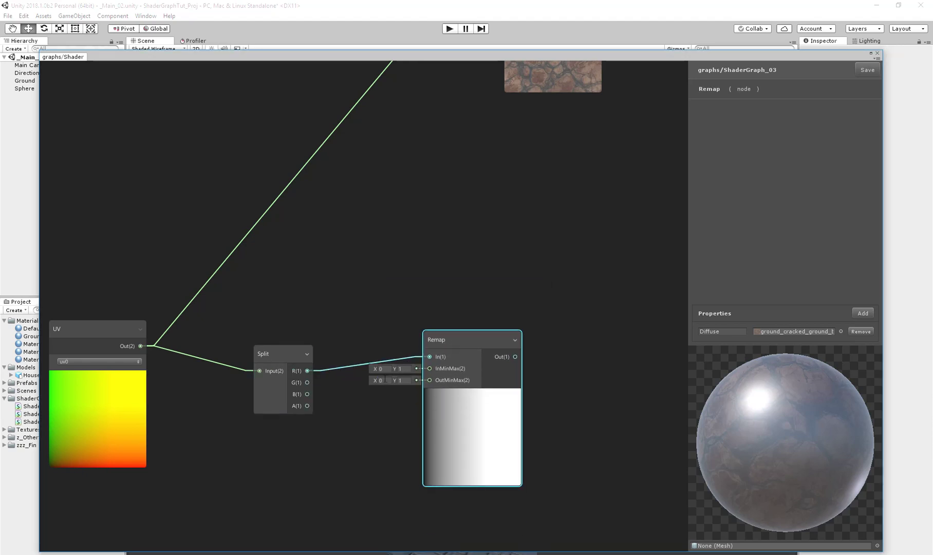
{"action": "type", "text": "-50"}
{"action": "key", "text": "Tab"}
{"action": "type", "text": "50"}
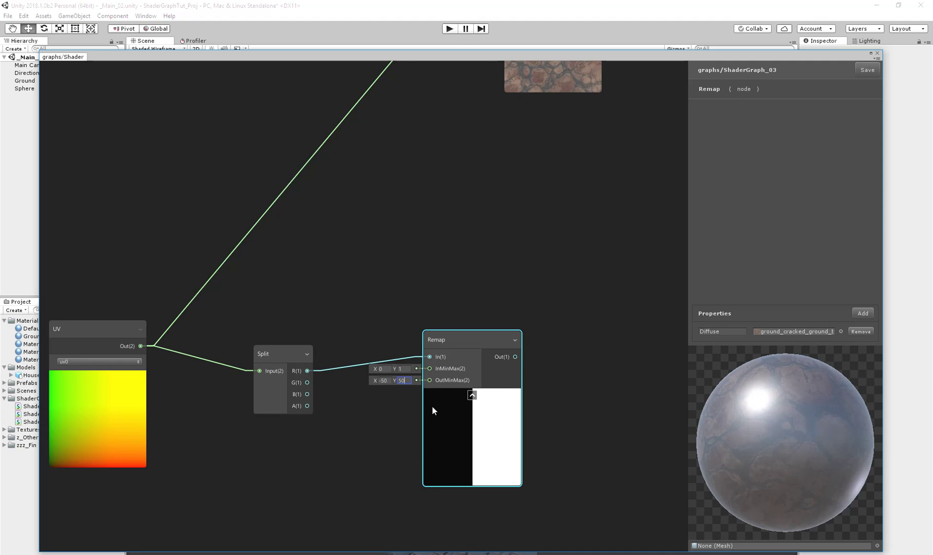
Add a Float property to the shader graph
{"action": "middle_click_drag", "start_coordinate": [474, 409], "coordinate": [382, 316]}
{"action": "middle_click_drag", "start_coordinate": [420, 386], "coordinate": [435, 356]}
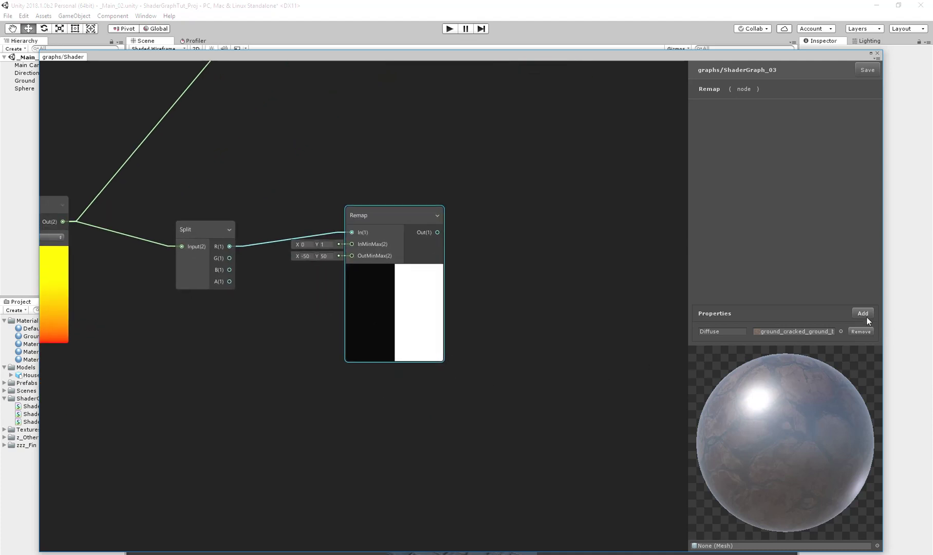
{"action": "left_click", "coordinate": [862, 313]}
{"action": "left_click", "coordinate": [873, 321]}
Create a Property node below the Split node and assign it the Float property
{"action": "right_click", "coordinate": [295, 416]}
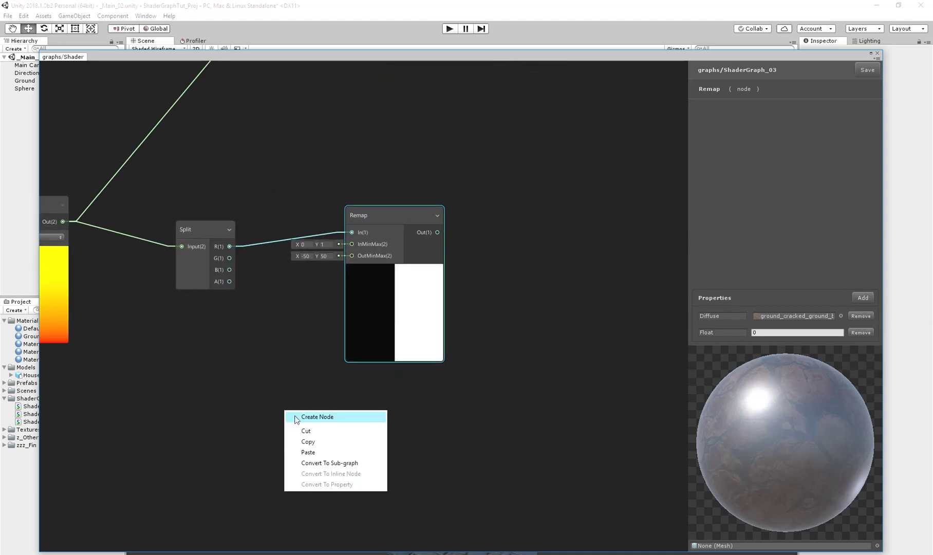
{"action": "left_click", "coordinate": [313, 417]}
{"action": "type", "text": "prop"}
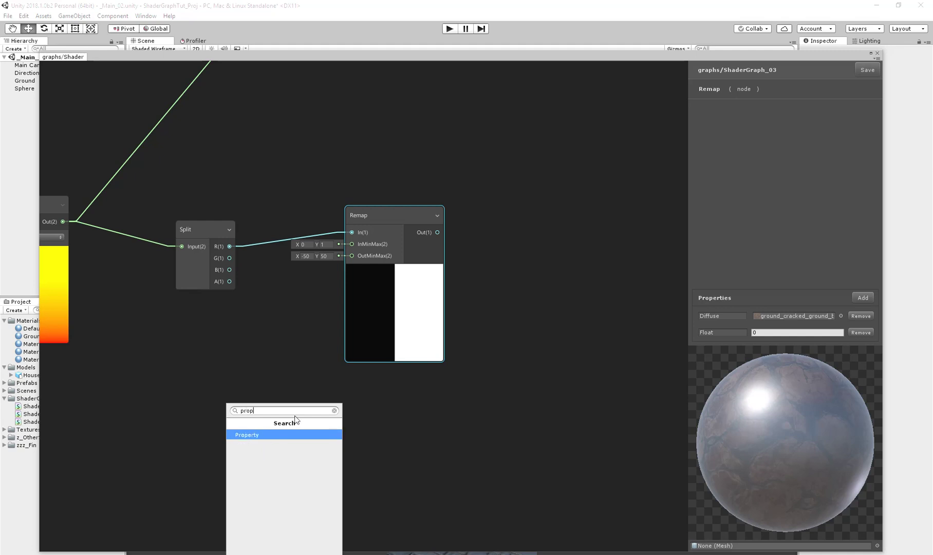
{"action": "key", "text": "Return"}
{"action": "left_click_drag", "start_coordinate": [295, 416], "coordinate": [189, 390]}
{"action": "left_click", "coordinate": [205, 410]}
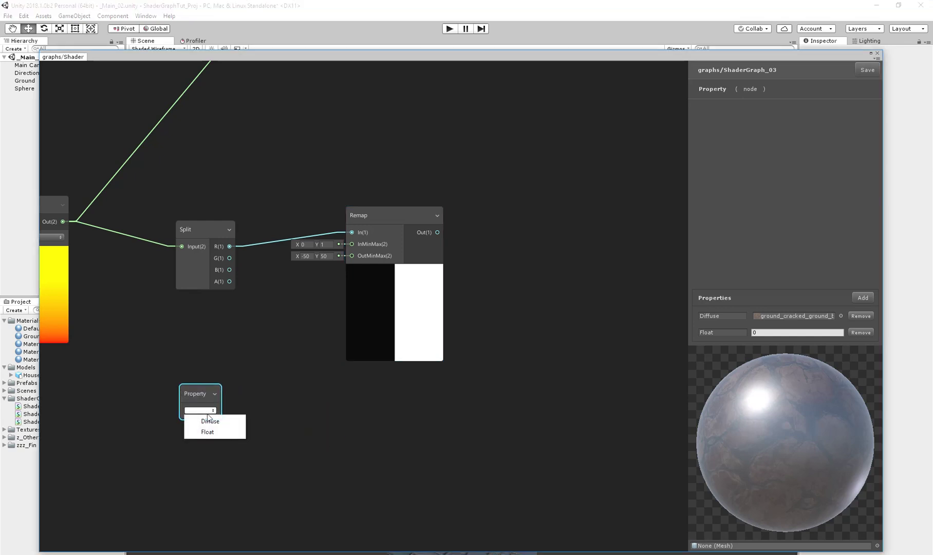
{"action": "left_click", "coordinate": [207, 432]}
Create an Add node with Remap's output feeding A and the Float property feeding B
{"action": "left_click_drag", "start_coordinate": [404, 213], "coordinate": [364, 195]}
{"action": "right_click", "coordinate": [417, 384]}
{"action": "left_click", "coordinate": [426, 391]}
{"action": "type", "text": "add"}
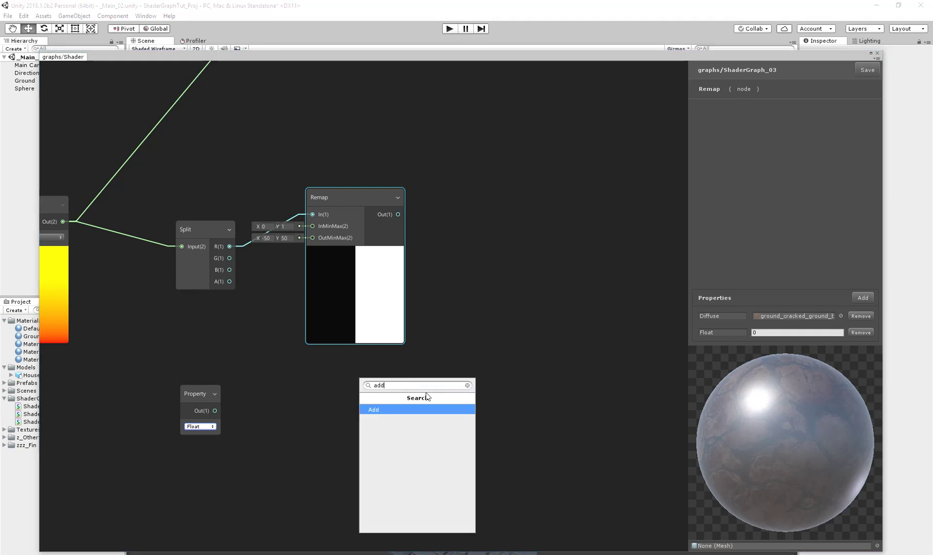
{"action": "key", "text": "Return"}
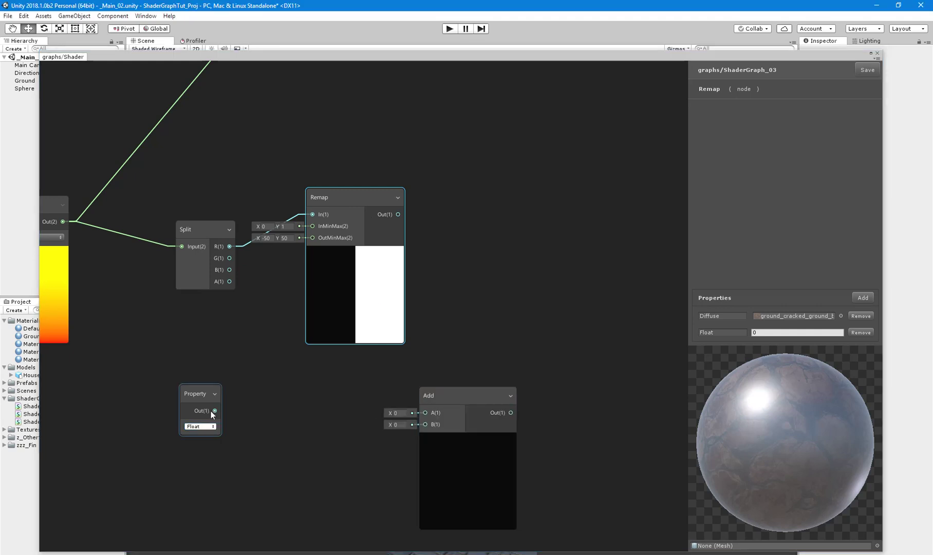
{"action": "left_click_drag", "start_coordinate": [215, 410], "coordinate": [491, 363]}
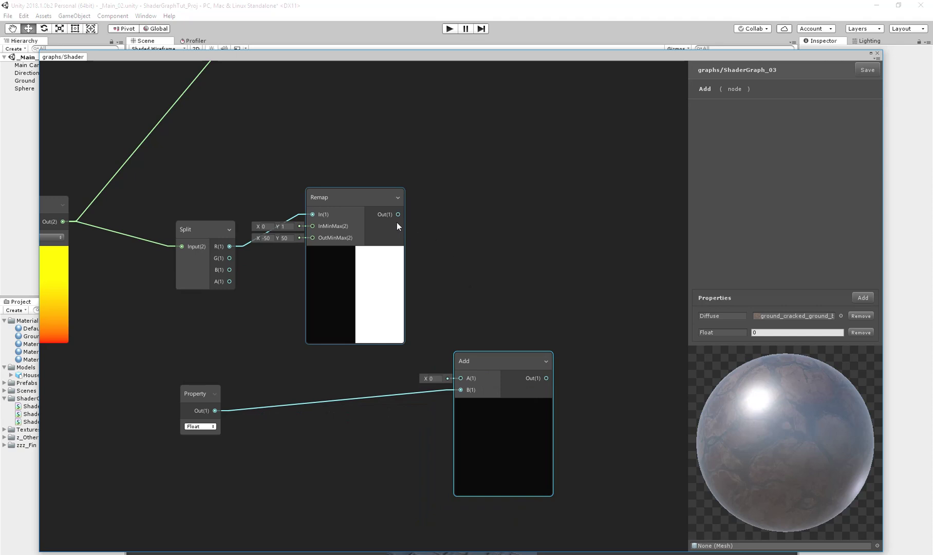
{"action": "left_click_drag", "start_coordinate": [397, 215], "coordinate": [460, 378]}
{"action": "left_click_drag", "start_coordinate": [481, 364], "coordinate": [486, 345]}
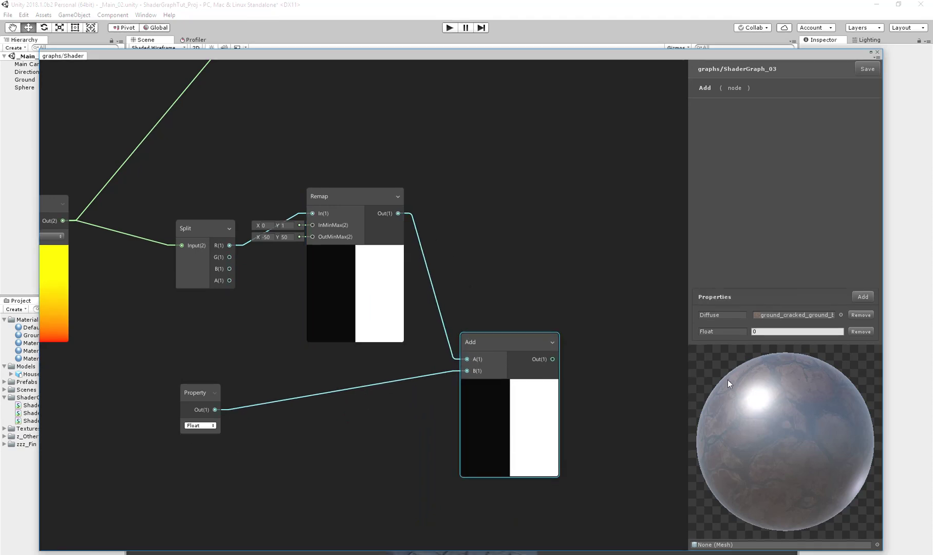
Test the Float property with values 50, -50 and 1 against the Add node's preview
{"action": "left_click", "coordinate": [767, 332]}
{"action": "type", "text": "1"}
{"action": "type", "text": "50"}
{"action": "key", "text": "BackSpace"}
{"action": "key", "text": "BackSpace"}
{"action": "key", "text": "BackSpace"}
{"action": "type", "text": "50"}
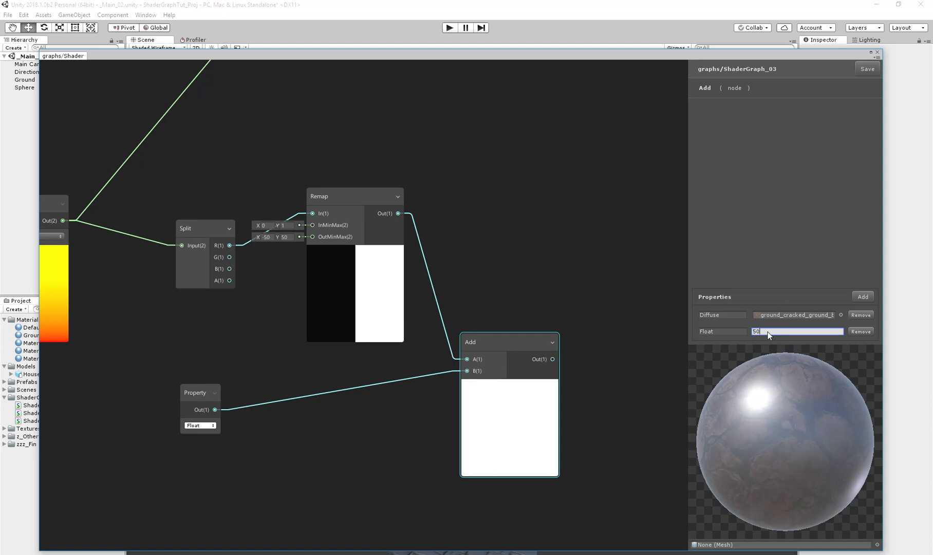
{"action": "key", "text": "BackSpace"}
{"action": "key", "text": "BackSpace"}
{"action": "type", "text": "-50"}
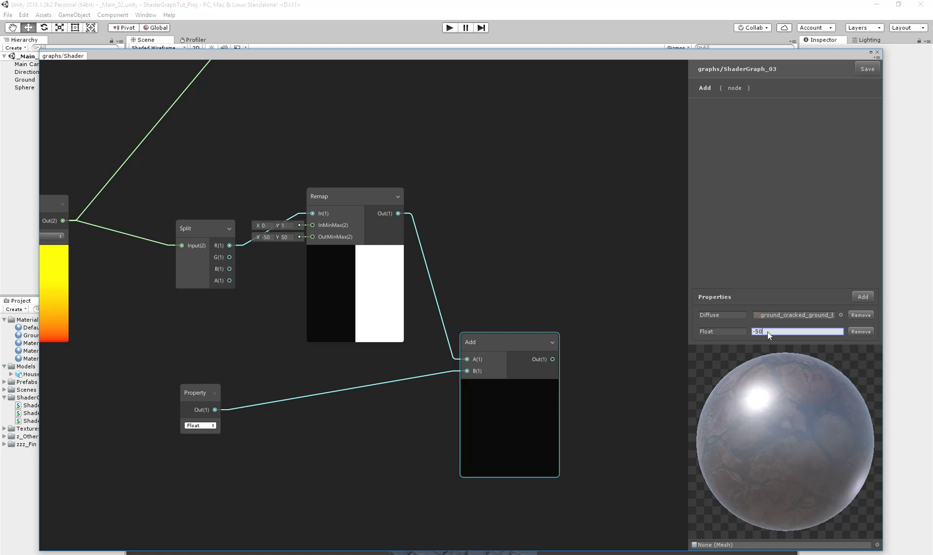
{"action": "key", "text": "BackSpace"}
{"action": "key", "text": "BackSpace"}
{"action": "type", "text": "1"}
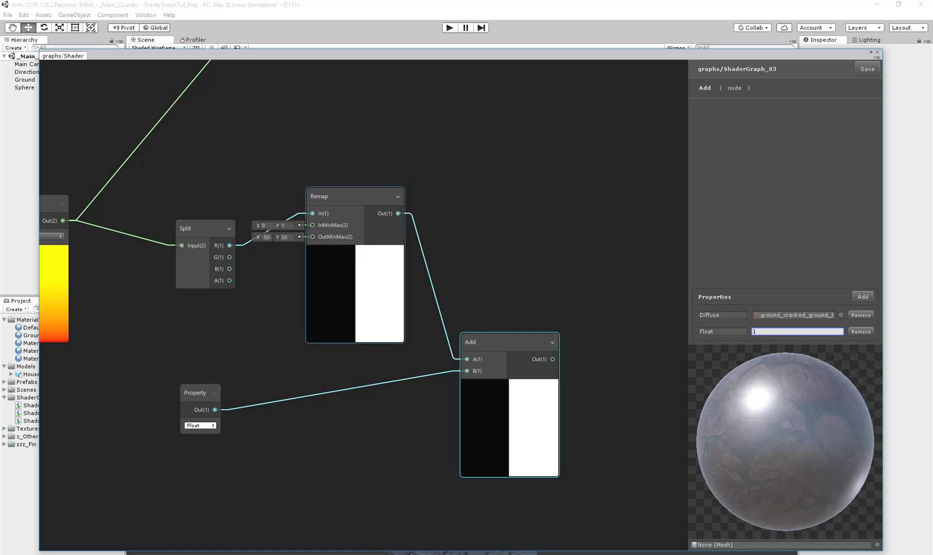
Rearrange the Split, Remap and Add nodes to leave a wider gap between Remap and Add
{"action": "left_click", "coordinate": [266, 237]}
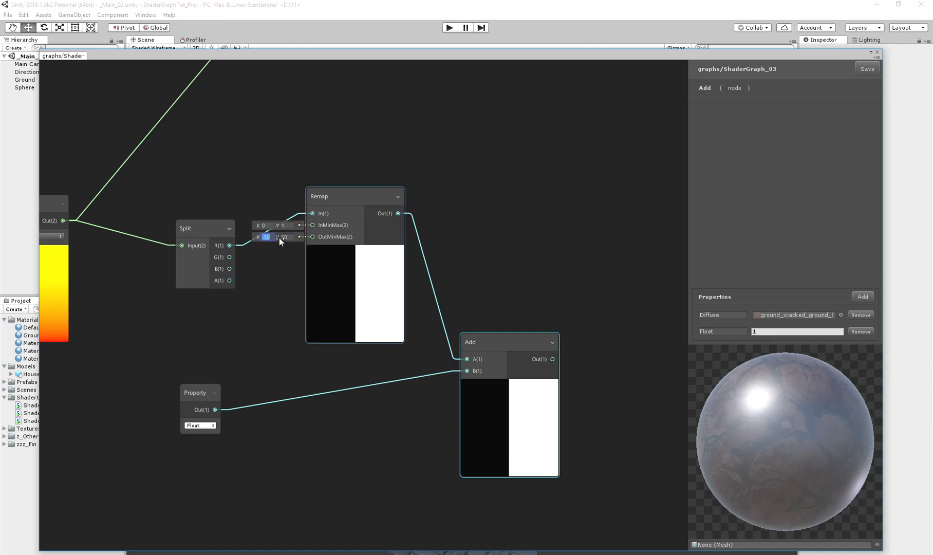
{"action": "left_click_drag", "start_coordinate": [350, 198], "coordinate": [347, 179]}
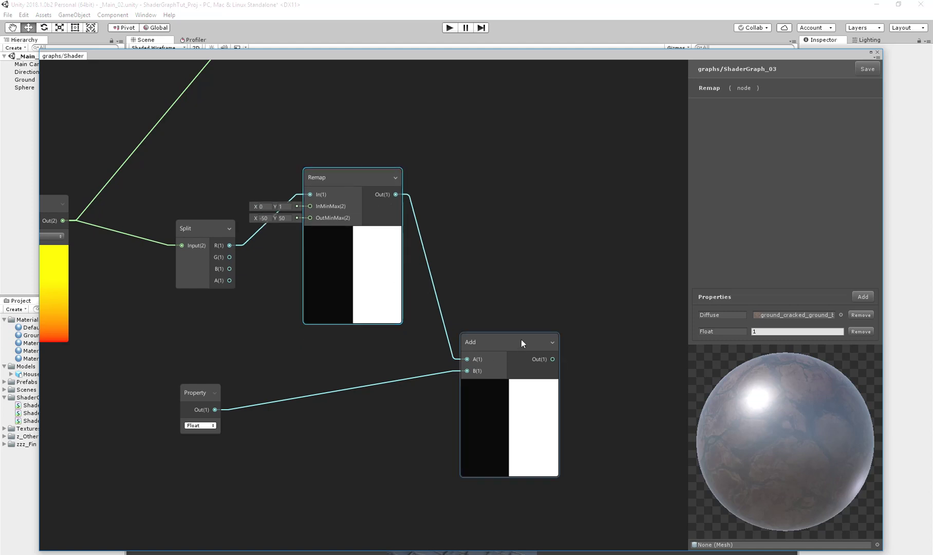
{"action": "left_click_drag", "start_coordinate": [523, 339], "coordinate": [549, 344]}
{"action": "left_click_drag", "start_coordinate": [205, 225], "coordinate": [148, 208]}
{"action": "left_click_drag", "start_coordinate": [339, 181], "coordinate": [308, 196]}
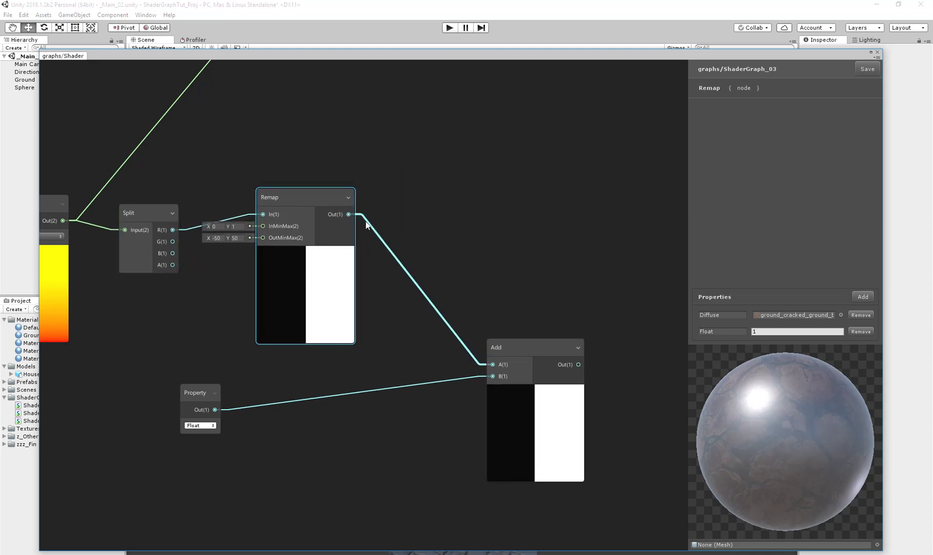
Insert a Clamp node between Remap's output and Add's A input
{"action": "mouse_move", "coordinate": [478, 198]}
{"action": "middle_mouse_down"}
{"action": "mouse_move", "coordinate": [533, 201]}
{"action": "mouse_move", "coordinate": [481, 206]}
{"action": "middle_mouse_up"}
{"action": "right_click", "coordinate": [480, 205]}
{"action": "left_click", "coordinate": [493, 211]}
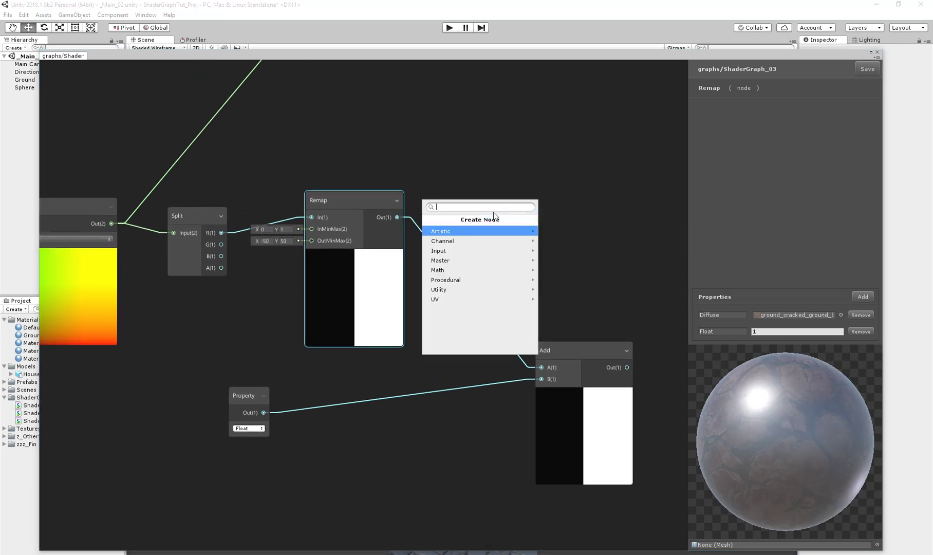
{"action": "type", "text": "cl"}
{"action": "key", "text": "Return"}
{"action": "left_click_drag", "start_coordinate": [398, 217], "coordinate": [541, 353]}
Test the Float property with small values .5, .2 and .1 against the Add node's preview
{"action": "left_click", "coordinate": [766, 319]}
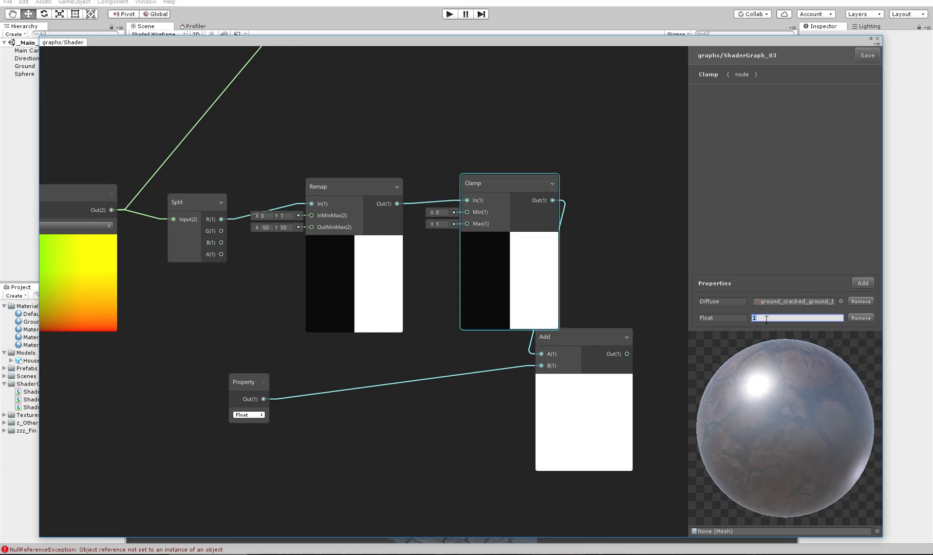
{"action": "type", "text": ".5"}
{"action": "key", "text": "BackSpace"}
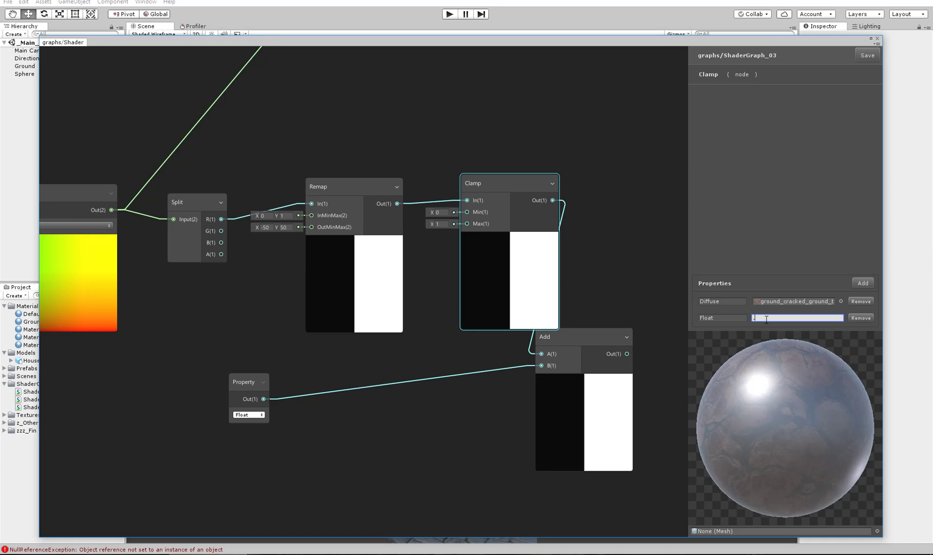
{"action": "type", "text": "5"}
{"action": "key", "text": "BackSpace"}
{"action": "type", "text": "2"}
{"action": "key", "text": "BackSpace"}
{"action": "type", "text": "1"}
{"action": "key", "text": "BackSpace"}
Delete the Clamp and Add nodes and shift the Remap node farther from Split
{"action": "left_click", "coordinate": [537, 184]}
{"action": "key", "text": "Delete"}
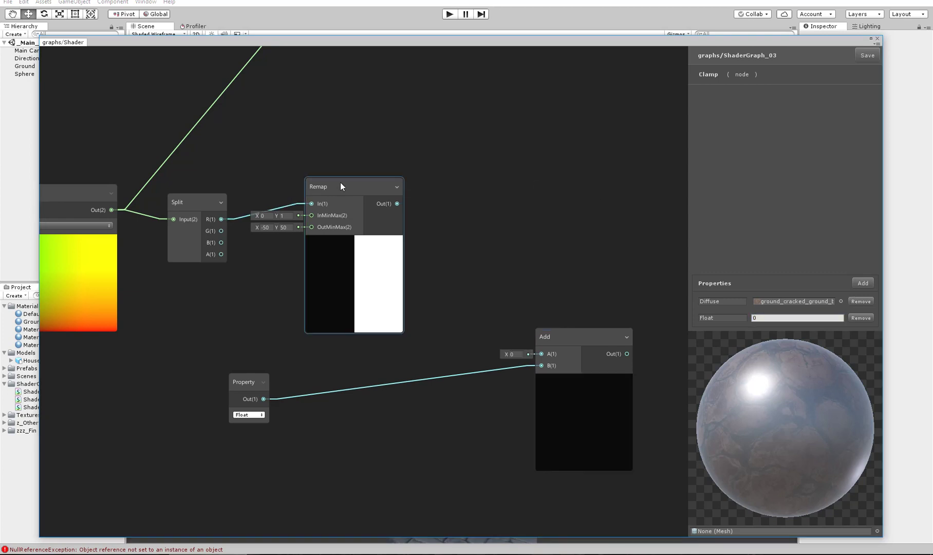
{"action": "left_click_drag", "start_coordinate": [346, 185], "coordinate": [376, 177]}
{"action": "left_click_drag", "start_coordinate": [601, 337], "coordinate": [560, 335]}
{"action": "key", "text": "Delete"}
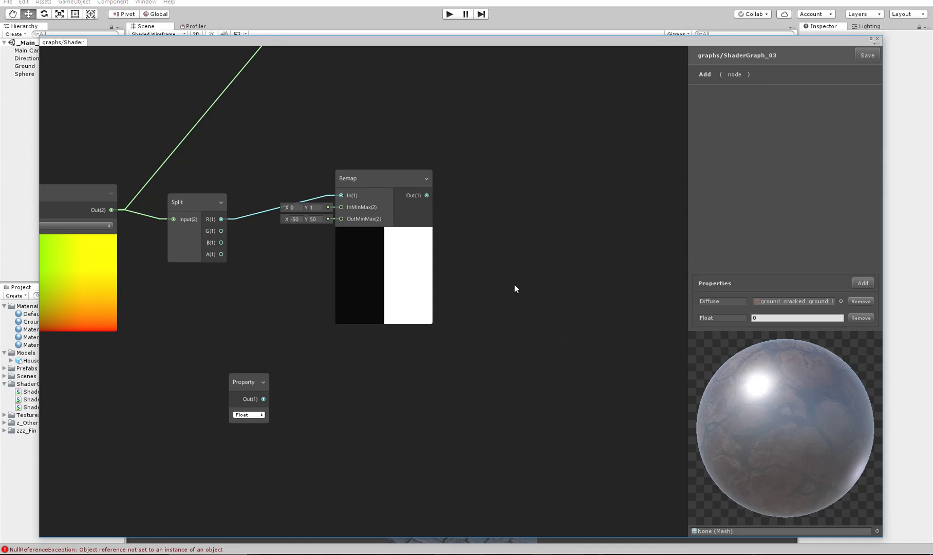
Create a Multiply node with Remap's output feeding A and the Float property feeding B
{"action": "right_click", "coordinate": [515, 284]}
{"action": "left_click", "coordinate": [523, 288]}
{"action": "type", "text": "mul"}
{"action": "key", "text": "Return"}
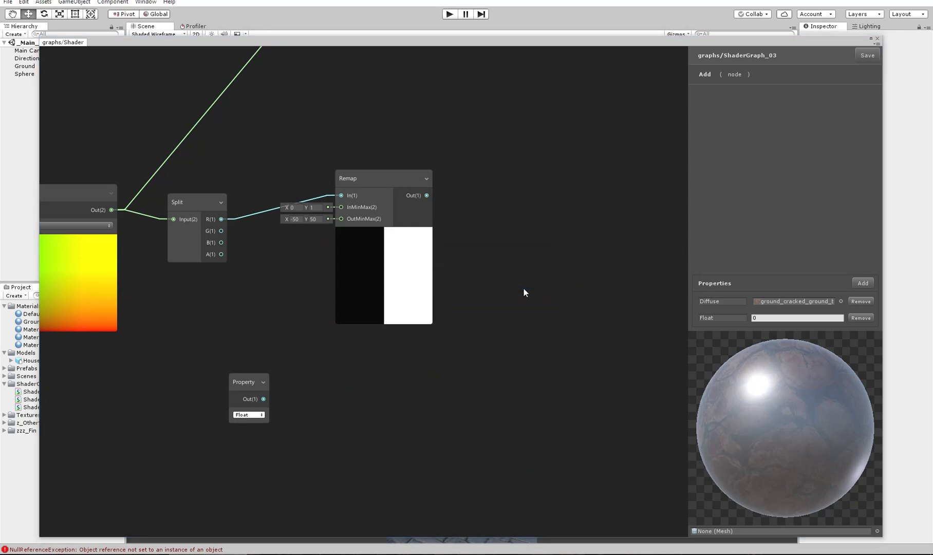
{"action": "left_click_drag", "start_coordinate": [426, 195], "coordinate": [520, 309]}
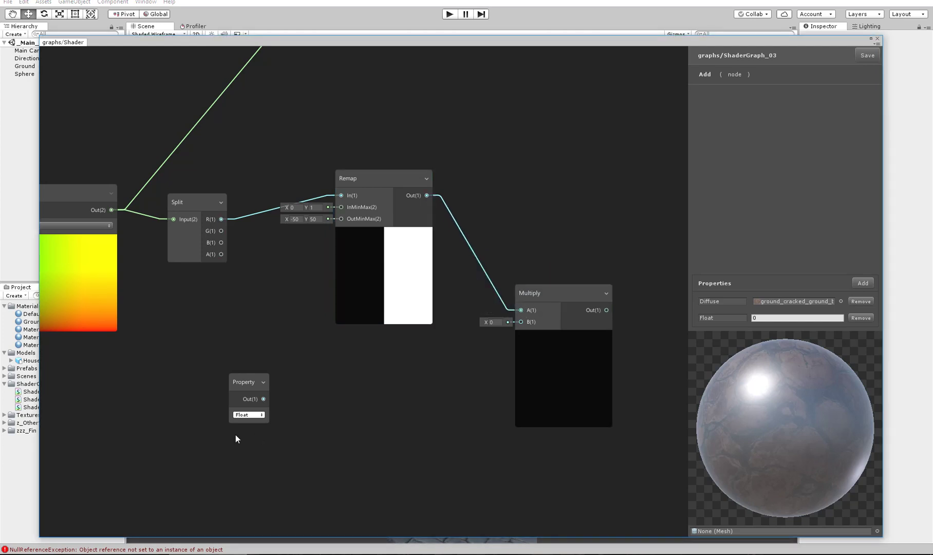
{"action": "left_click_drag", "start_coordinate": [263, 398], "coordinate": [520, 322]}
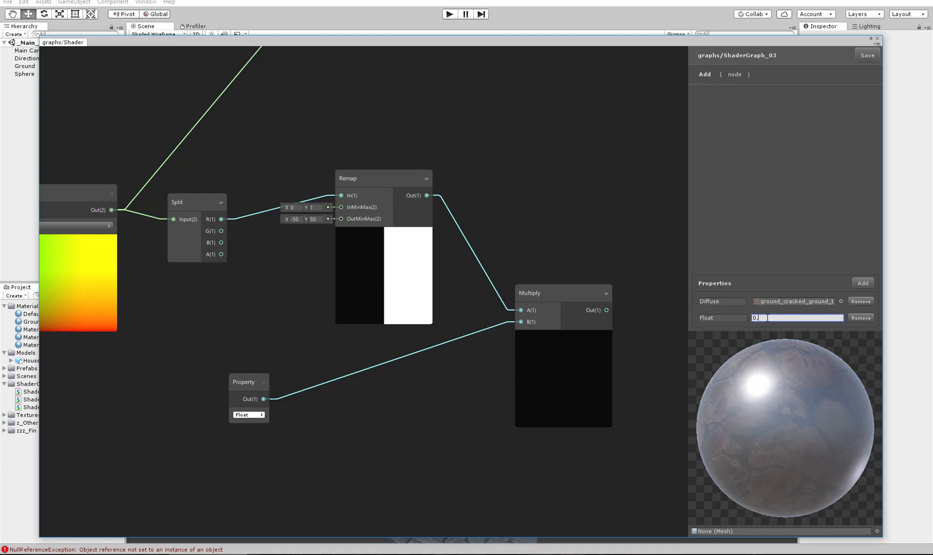
Set the Float property to 10
{"action": "type", "text": "10"}
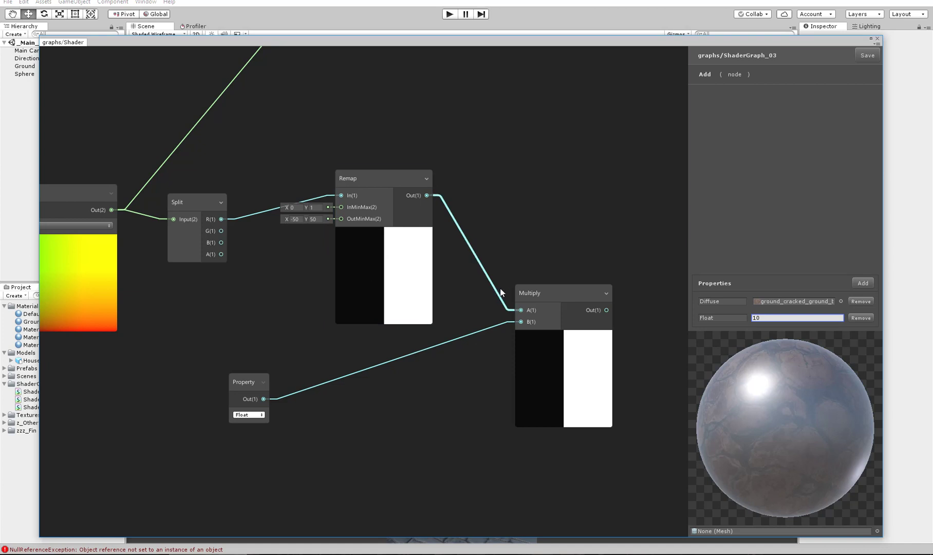
Delete the Multiply, Remap, Split, Float property and UV nodes from the graph
{"action": "left_click", "coordinate": [548, 286]}
{"action": "key", "text": "Delete"}
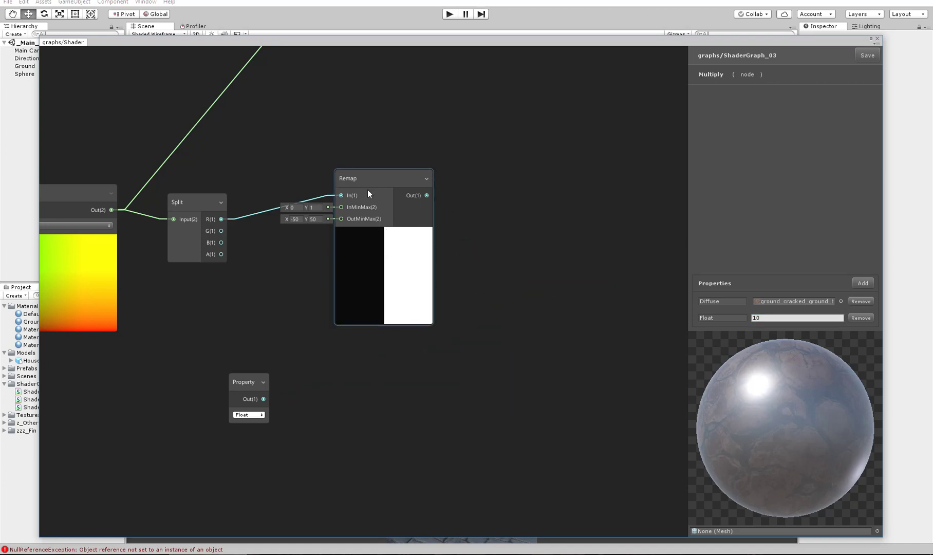
{"action": "left_click", "coordinate": [367, 175]}
{"action": "middle_click_drag", "start_coordinate": [337, 153], "coordinate": [469, 234]}
{"action": "key", "text": "Delete"}
{"action": "left_click_drag", "start_coordinate": [347, 264], "coordinate": [419, 529]}
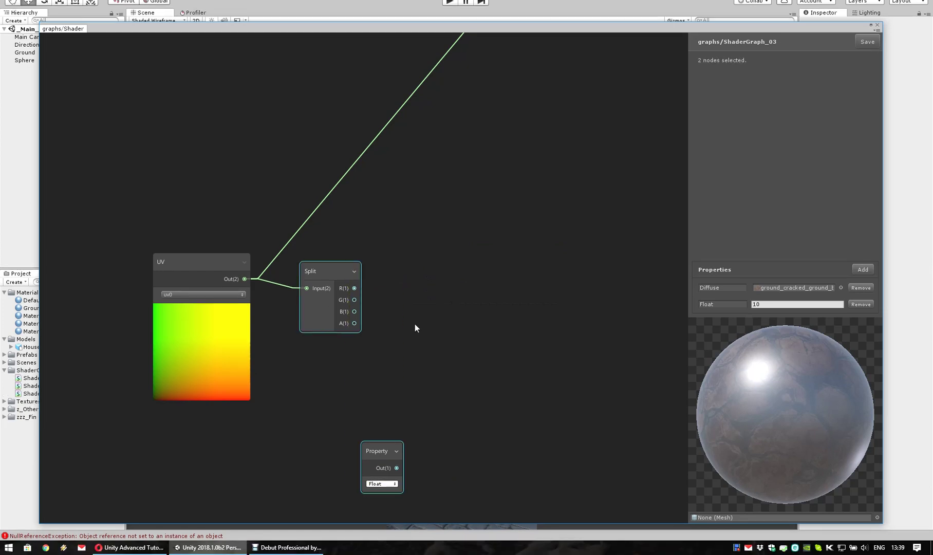
{"action": "key", "text": "Delete"}
{"action": "middle_click_drag", "start_coordinate": [183, 228], "coordinate": [165, 302]}
{"action": "left_click", "coordinate": [179, 336]}
{"action": "key", "text": "Delete"}
Create a Tiling And Offset node and connect its output to the UV input of Sample Texture 2D
{"action": "middle_click_drag", "start_coordinate": [323, 230], "coordinate": [324, 265]}
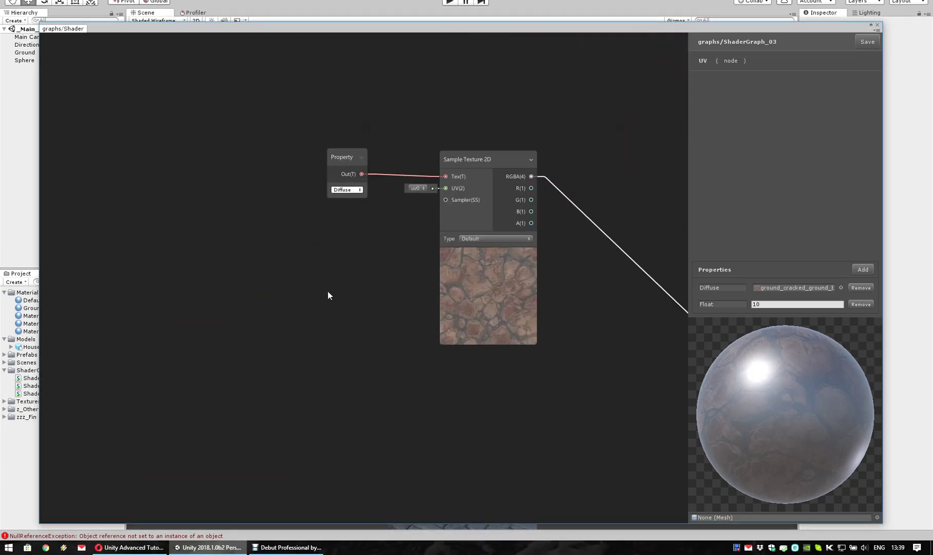
{"action": "right_click", "coordinate": [260, 216]}
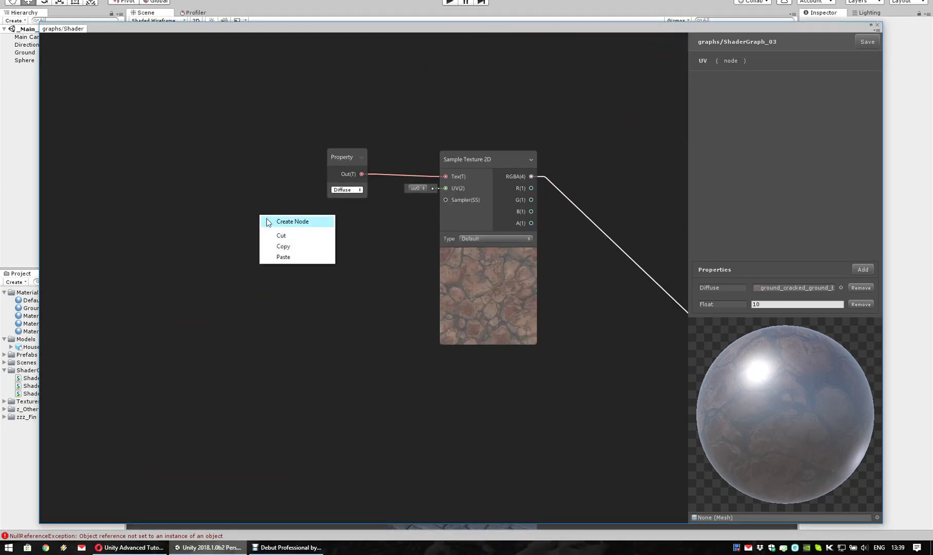
{"action": "left_click", "coordinate": [266, 220]}
{"action": "type", "text": "til"}
{"action": "key", "text": "Return"}
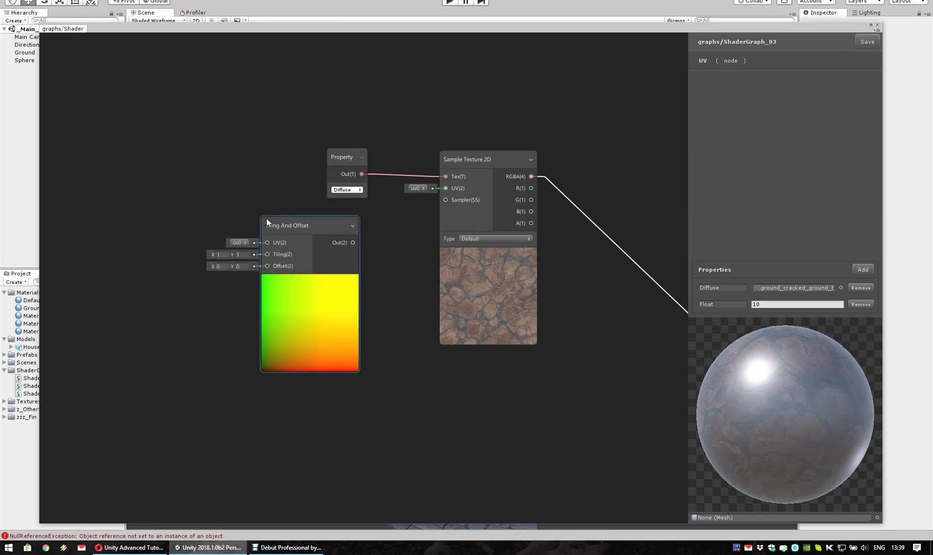
{"action": "left_click_drag", "start_coordinate": [293, 228], "coordinate": [229, 262]}
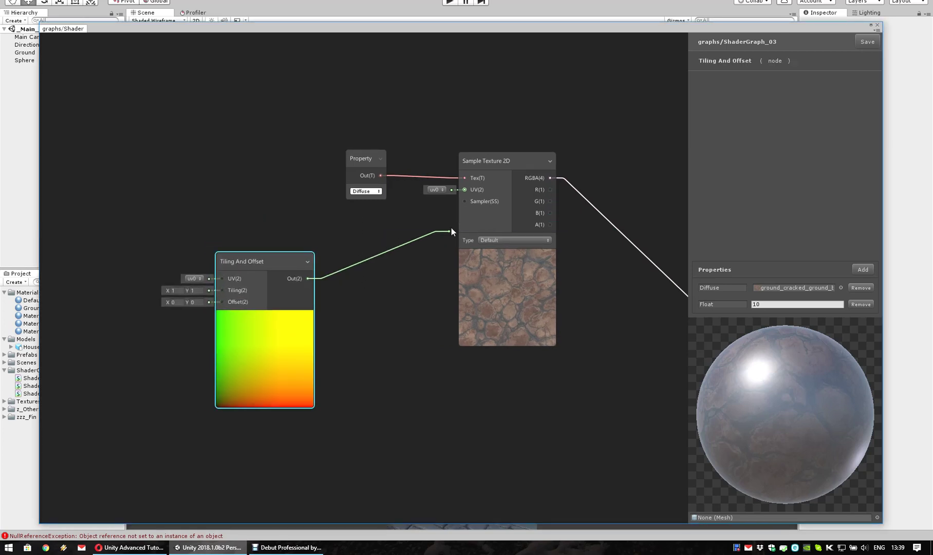
{"action": "left_click_drag", "start_coordinate": [472, 187], "coordinate": [471, 188]}
Remove the Float property and add two float properties named uOffset and vOffset
{"action": "middle_click_drag", "start_coordinate": [328, 302], "coordinate": [597, 236]}
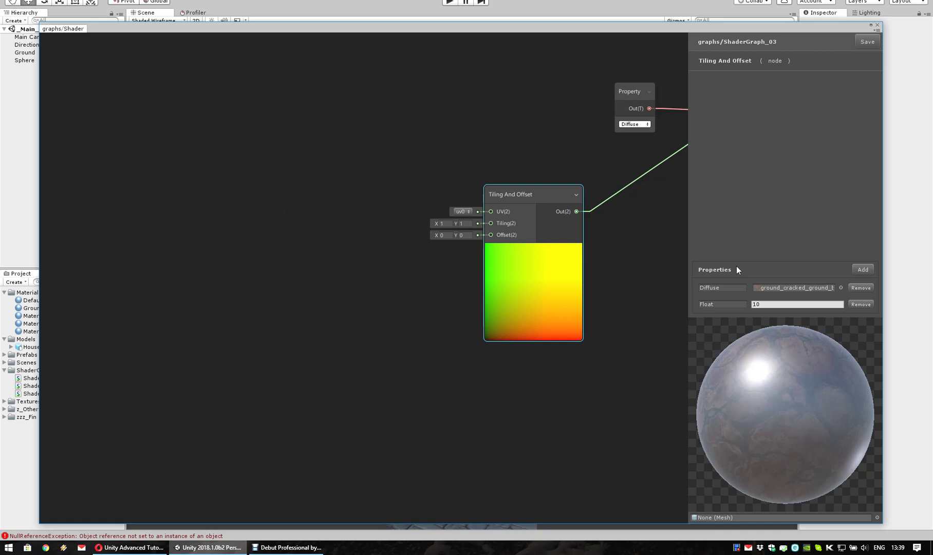
{"action": "left_click", "coordinate": [857, 305]}
{"action": "left_click", "coordinate": [862, 269]}
{"action": "left_click", "coordinate": [870, 294]}
{"action": "type", "text": "uOffset"}
{"action": "left_click", "coordinate": [858, 269]}
{"action": "left_click", "coordinate": [859, 279]}
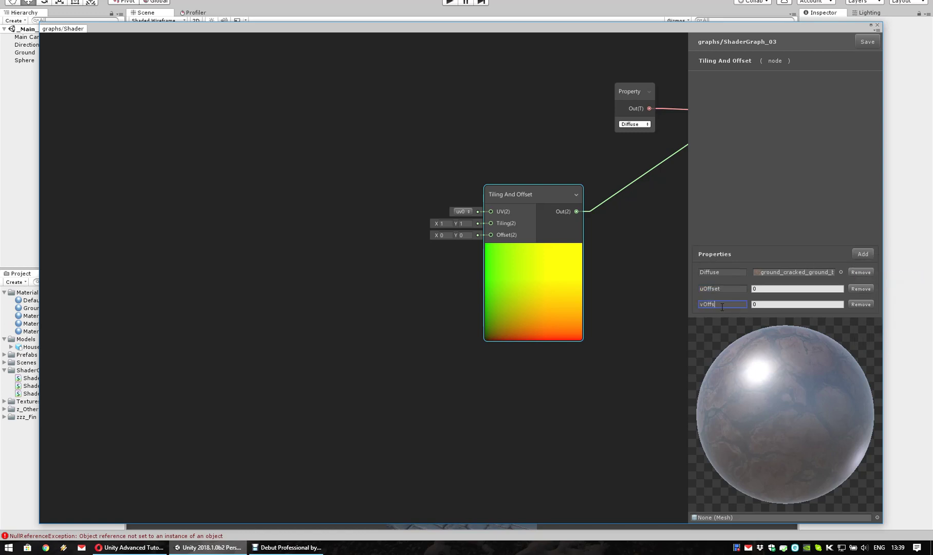
Create a Property node and assign uOffset to it
{"action": "right_click", "coordinate": [280, 163]}
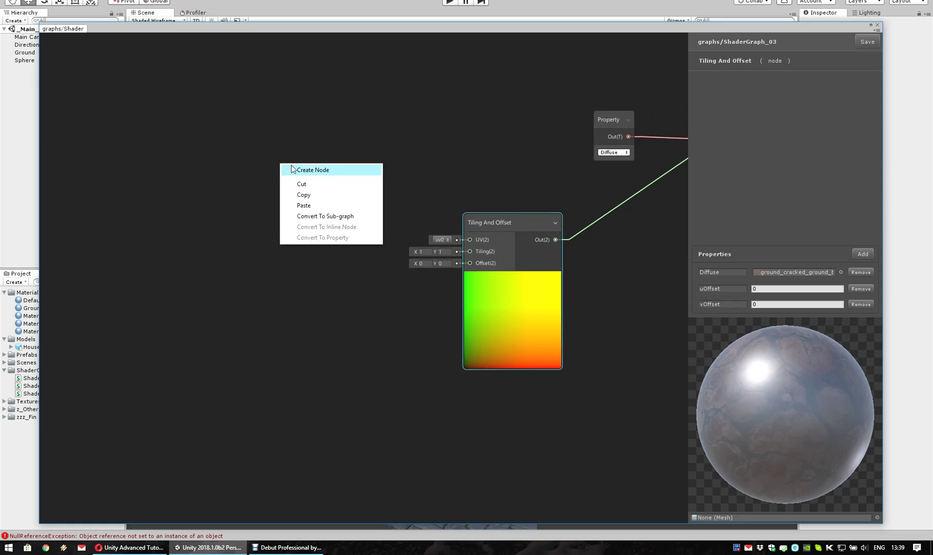
{"action": "left_click", "coordinate": [311, 170]}
{"action": "type", "text": "prop"}
{"action": "key", "text": "Return"}
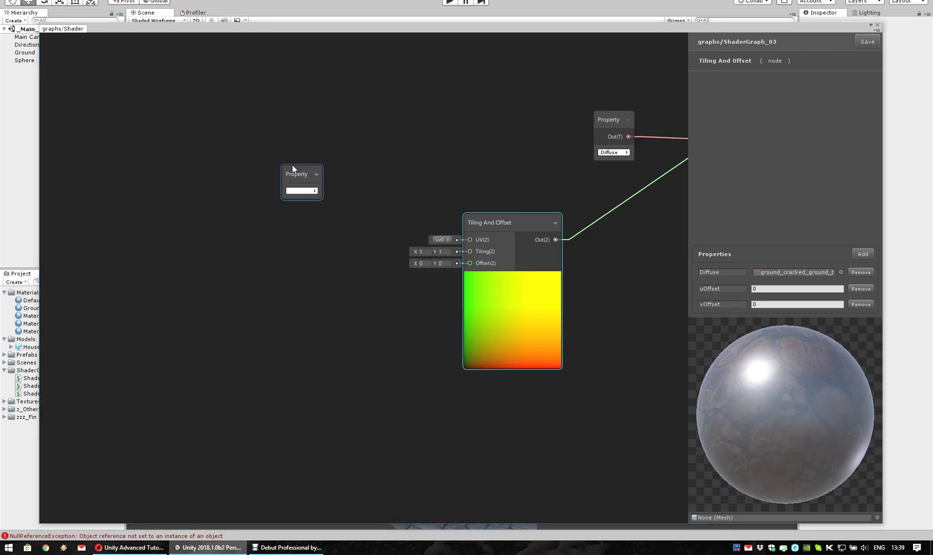
{"action": "left_click", "coordinate": [301, 190]}
{"action": "left_click", "coordinate": [308, 212]}
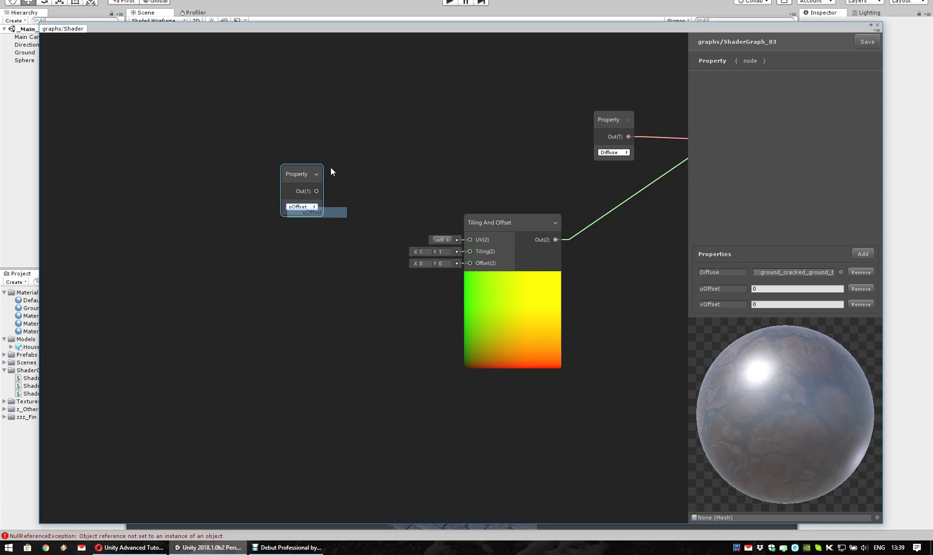
Create a second Property node below the first and assign vOffset to it
{"action": "right_click", "coordinate": [272, 273]}
{"action": "left_click", "coordinate": [271, 272]}
{"action": "type", "text": "prope"}
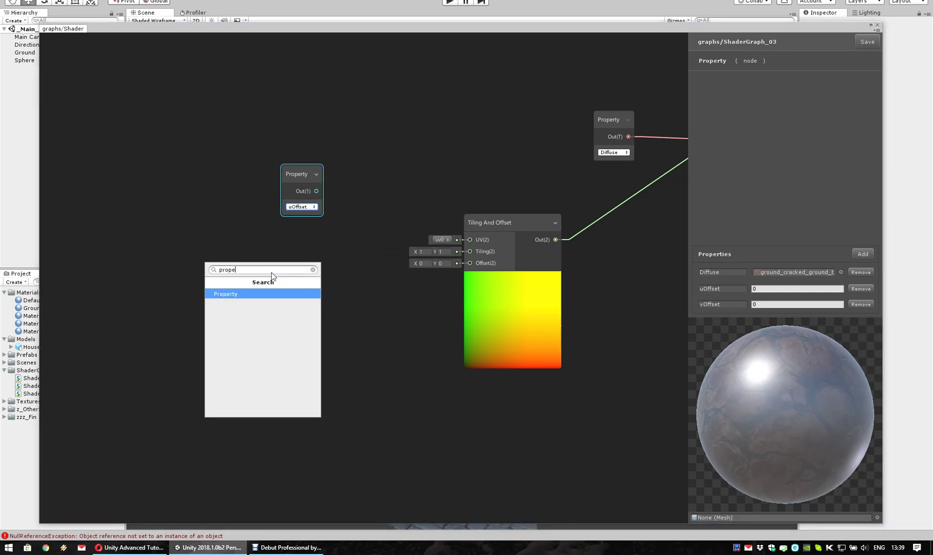
{"action": "key", "text": "Return"}
{"action": "left_click", "coordinate": [284, 296]}
{"action": "left_click", "coordinate": [290, 327]}
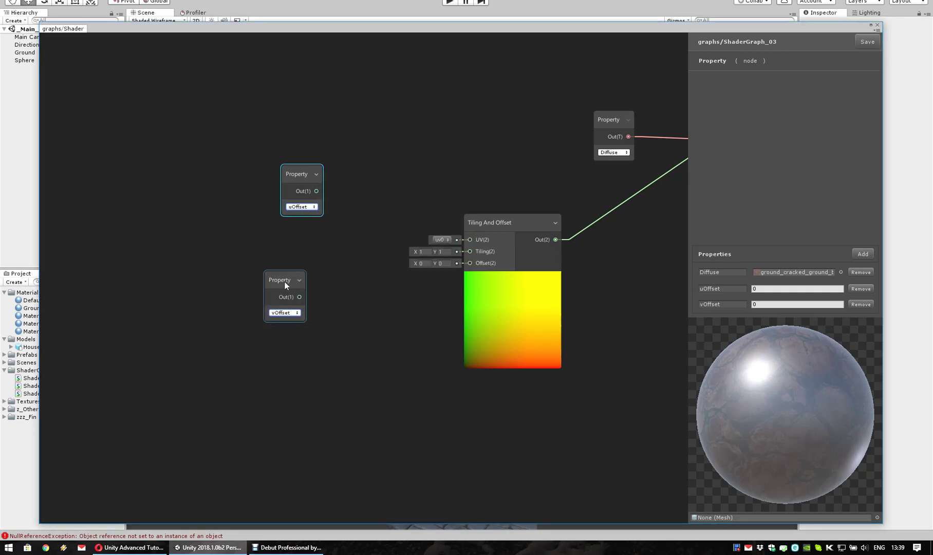
Move the uOffset and vOffset nodes apart and farther away from Tiling And Offset
{"action": "left_click_drag", "start_coordinate": [284, 281], "coordinate": [284, 355]}
{"action": "left_click_drag", "start_coordinate": [304, 174], "coordinate": [233, 114]}
{"action": "left_click_drag", "start_coordinate": [287, 357], "coordinate": [224, 376]}
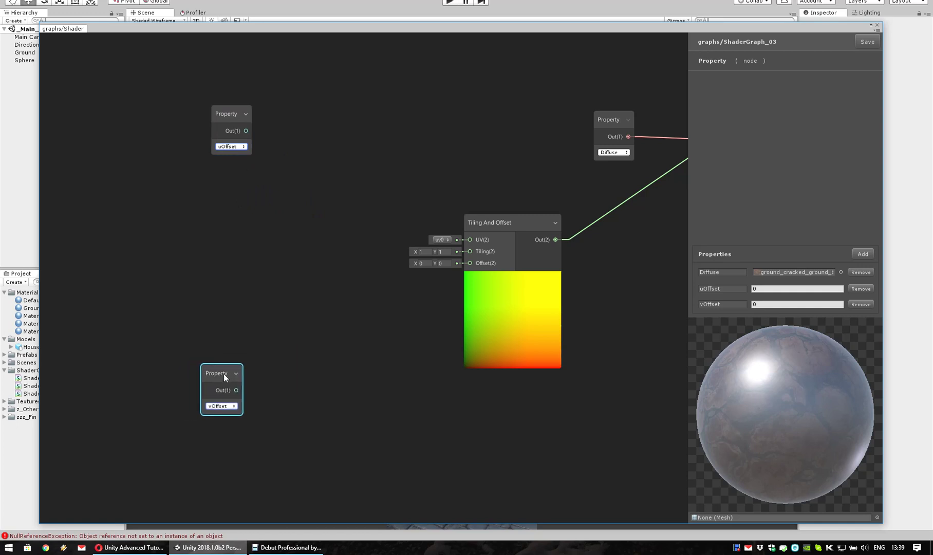
Create a Combine node between the offset properties and Tiling And Offset, with uOffset feeding its R input
{"action": "right_click", "coordinate": [275, 253]}
{"action": "left_click", "coordinate": [307, 260]}
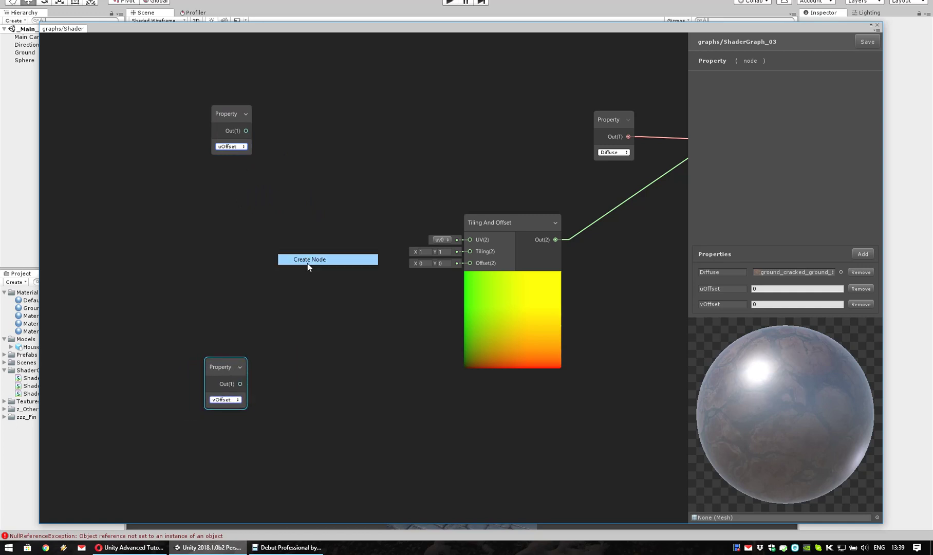
{"action": "type", "text": "m"}
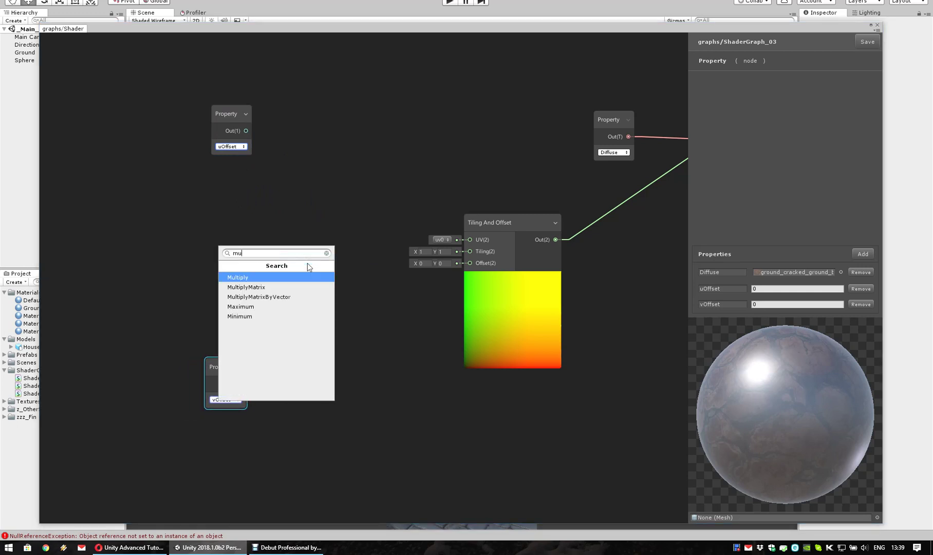
{"action": "type", "text": "u"}
{"action": "key", "text": "BackSpace"}
{"action": "key", "text": "BackSpace"}
{"action": "type", "text": "combi"}
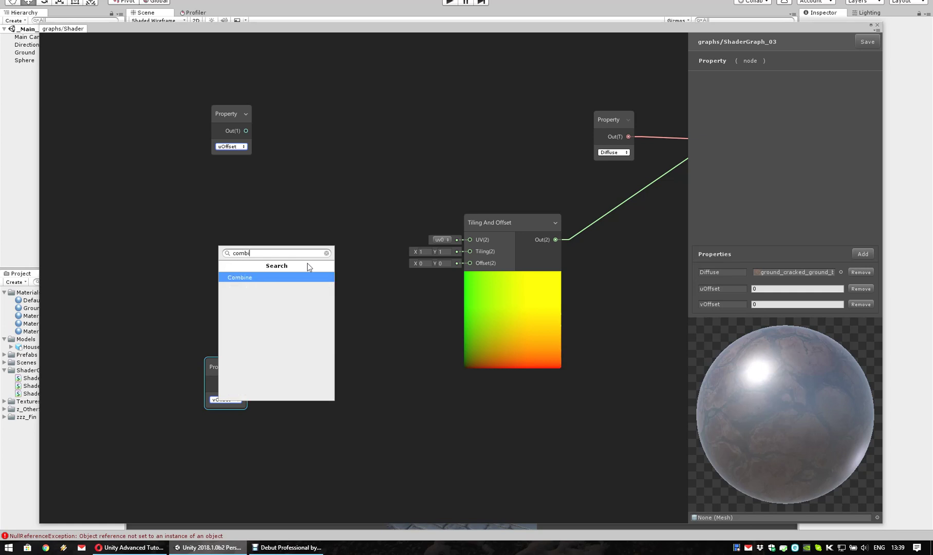
{"action": "key", "text": "Return"}
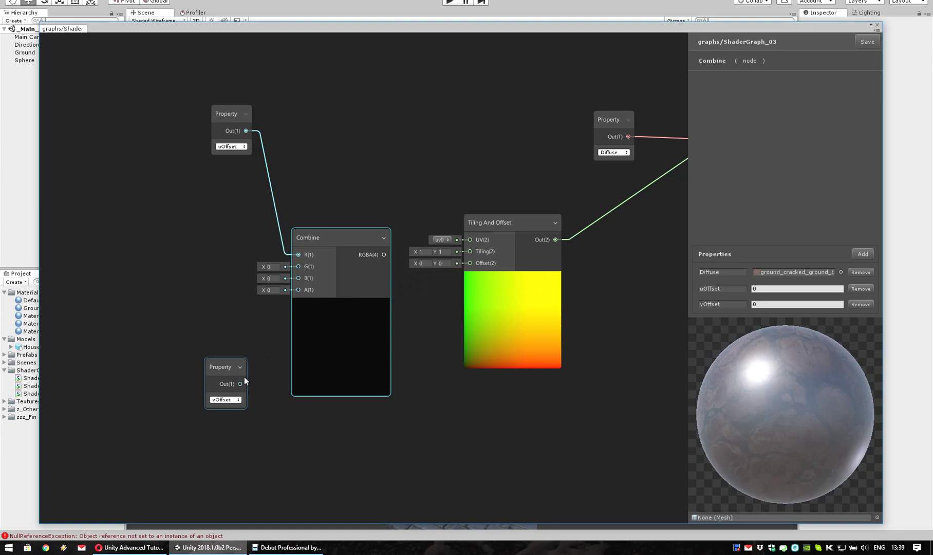
Connect vOffset to Combine's G input and Combine's RGBA output to the Offset input of Tiling And Offset
{"action": "left_click_drag", "start_coordinate": [240, 383], "coordinate": [294, 301]}
{"action": "left_click", "coordinate": [296, 265]}
{"action": "left_click", "coordinate": [227, 366]}
{"action": "left_click", "coordinate": [224, 367]}
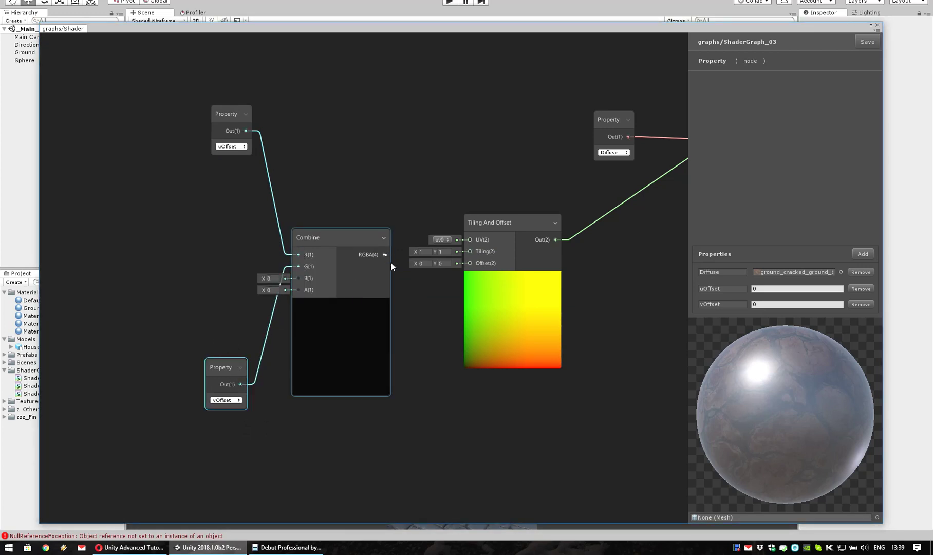
{"action": "left_click_drag", "start_coordinate": [466, 267], "coordinate": [467, 267]}
Save the shader graph and select the sphere in the scene with the graph window moved out of the way
{"action": "middle_click_drag", "start_coordinate": [655, 272], "coordinate": [369, 308]}
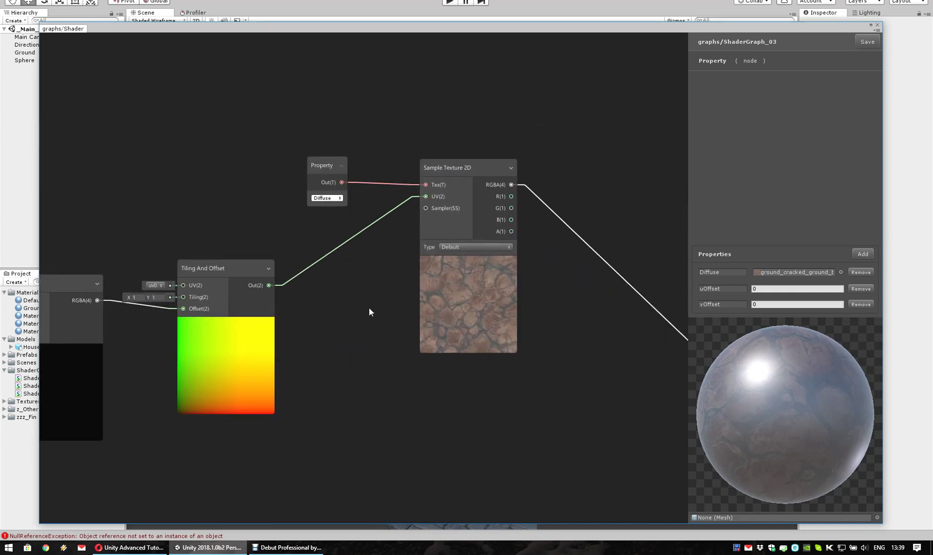
{"action": "middle_click_drag", "start_coordinate": [402, 225], "coordinate": [419, 217]}
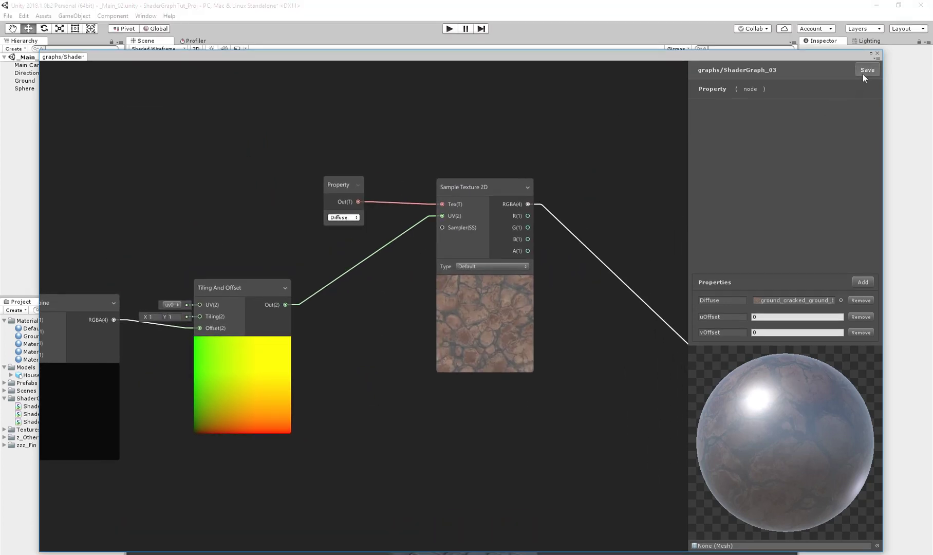
{"action": "left_click_drag", "start_coordinate": [721, 54], "coordinate": [649, 426]}
{"action": "left_click", "coordinate": [507, 239]}
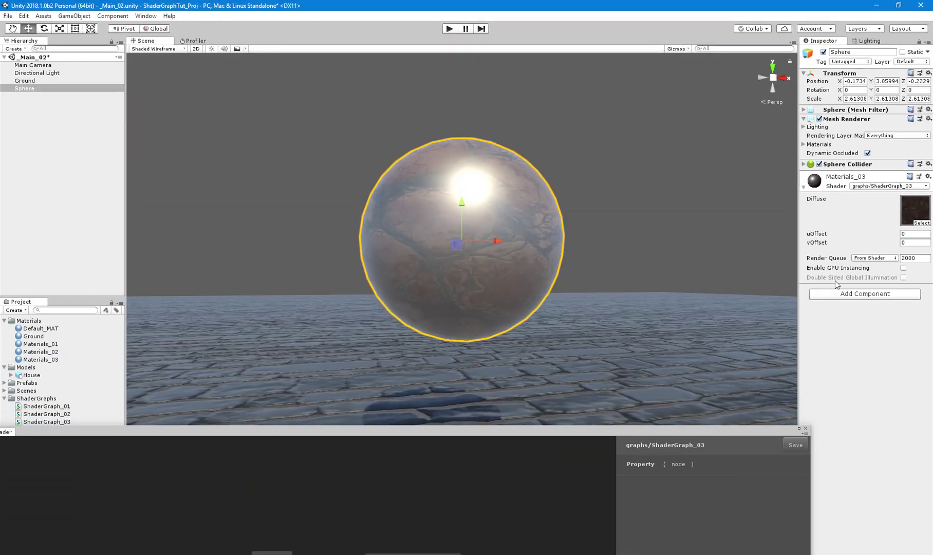
Test uOffset and vOffset on the sphere's Materials_03 material, undoing each value change
{"action": "mouse_move", "coordinate": [811, 236]}
{"action": "left_mouse_down"}
{"action": "mouse_move", "coordinate": [836, 228]}
{"action": "mouse_move", "coordinate": [812, 236]}
{"action": "mouse_move", "coordinate": [819, 237]}
{"action": "left_mouse_up"}
{"action": "left_click_drag", "start_coordinate": [557, 237], "coordinate": [630, 252], "text": "alt"}
{"action": "key", "text": "ctrl+z"}
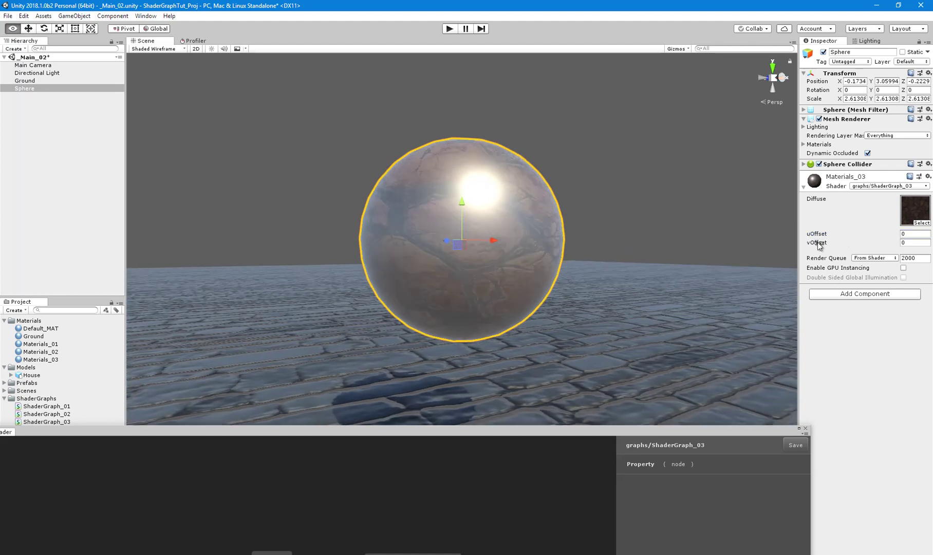
{"action": "mouse_move", "coordinate": [818, 243]}
{"action": "left_mouse_down"}
{"action": "mouse_move", "coordinate": [843, 247]}
{"action": "mouse_move", "coordinate": [830, 244]}
{"action": "left_mouse_up"}
{"action": "key", "text": "ctrl+z"}
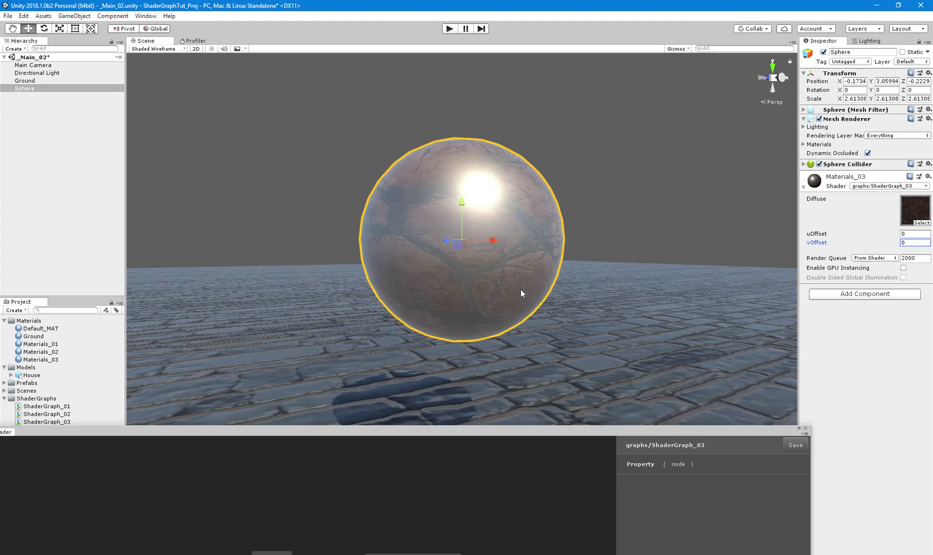
{"action": "left_click_drag", "start_coordinate": [520, 289], "coordinate": [516, 281], "text": "alt"}
Bring the shader graph window back and create a Time node between the uOffset and vOffset nodes
{"action": "left_click_drag", "start_coordinate": [378, 431], "coordinate": [501, 38]}
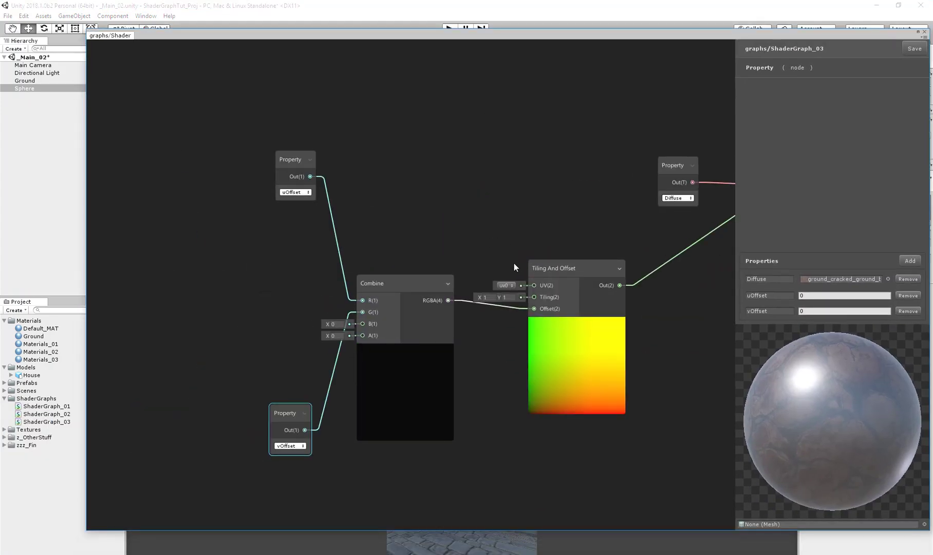
{"action": "scroll", "coordinate": [434, 210], "scroll_direction": "down", "scroll_amount": 2}
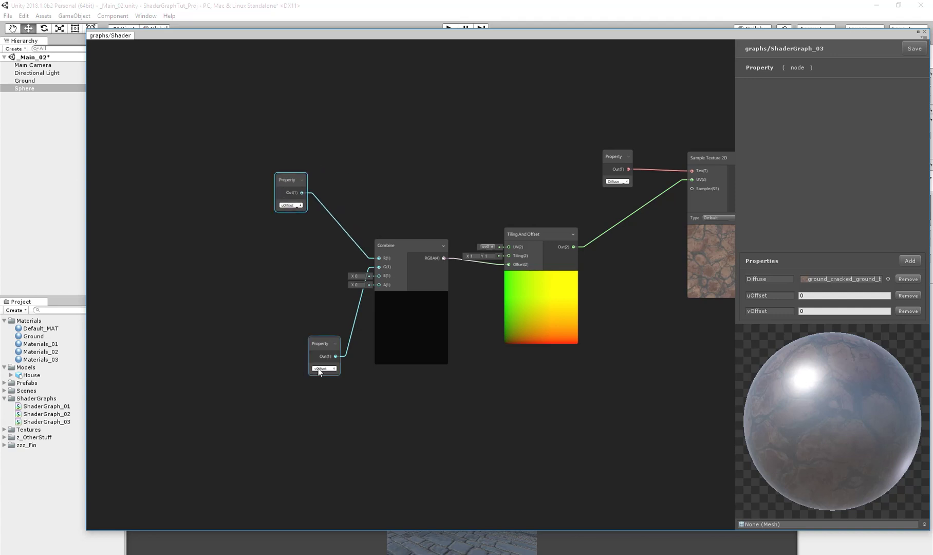
{"action": "scroll", "coordinate": [327, 280], "scroll_direction": "up", "scroll_amount": 3}
{"action": "right_click", "coordinate": [240, 252]}
{"action": "left_click", "coordinate": [248, 260]}
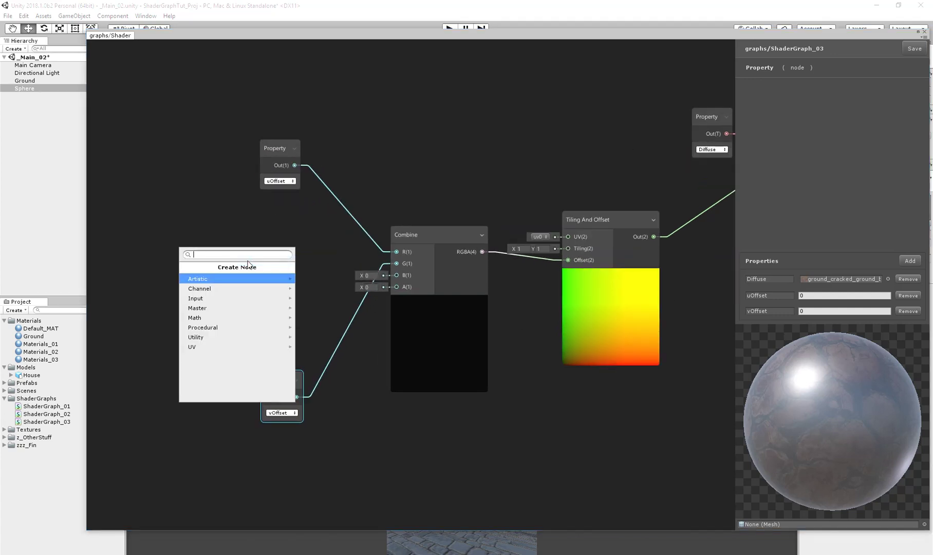
{"action": "type", "text": "time"}
{"action": "key", "text": "Return"}
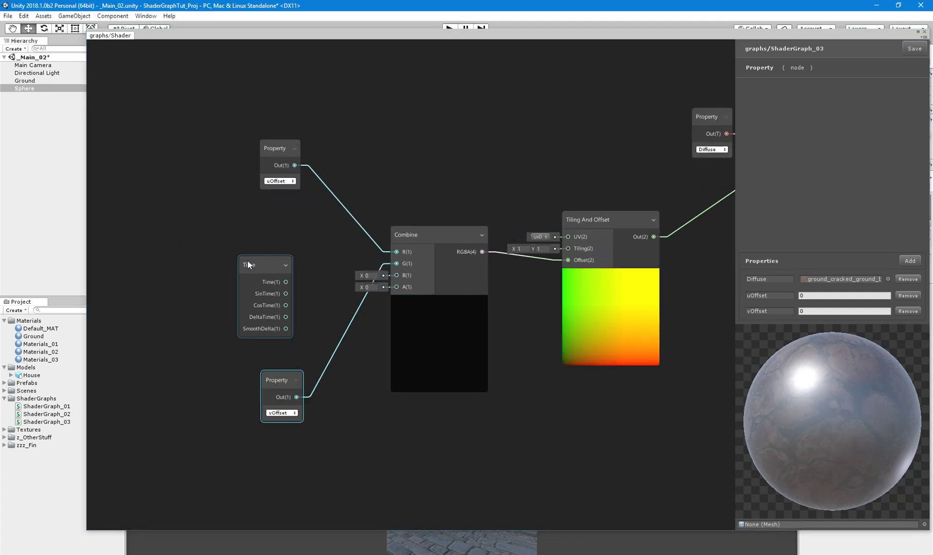
{"action": "left_click_drag", "start_coordinate": [248, 264], "coordinate": [177, 260]}
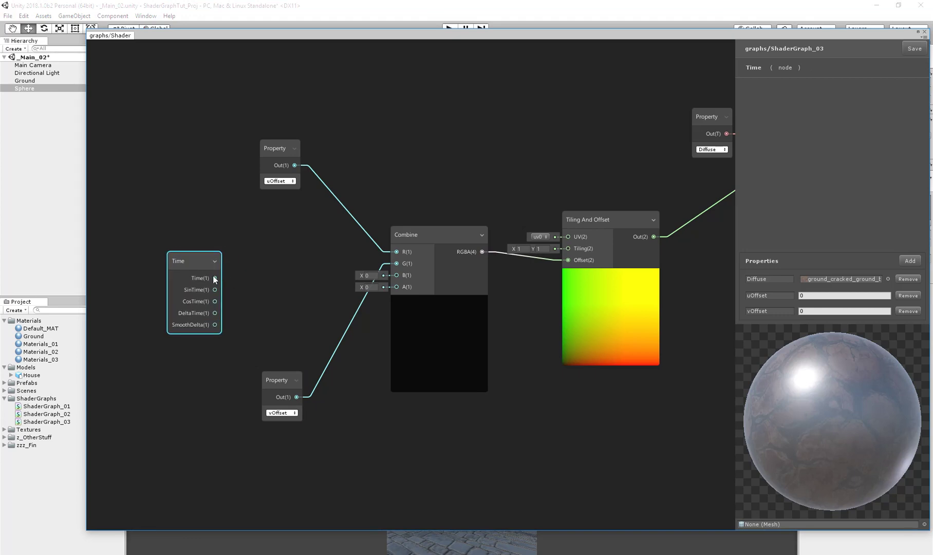
Move the uOffset and vOffset nodes farther from Combine, above and below the Time node
{"action": "left_click", "coordinate": [271, 245]}
{"action": "left_click_drag", "start_coordinate": [271, 149], "coordinate": [203, 121]}
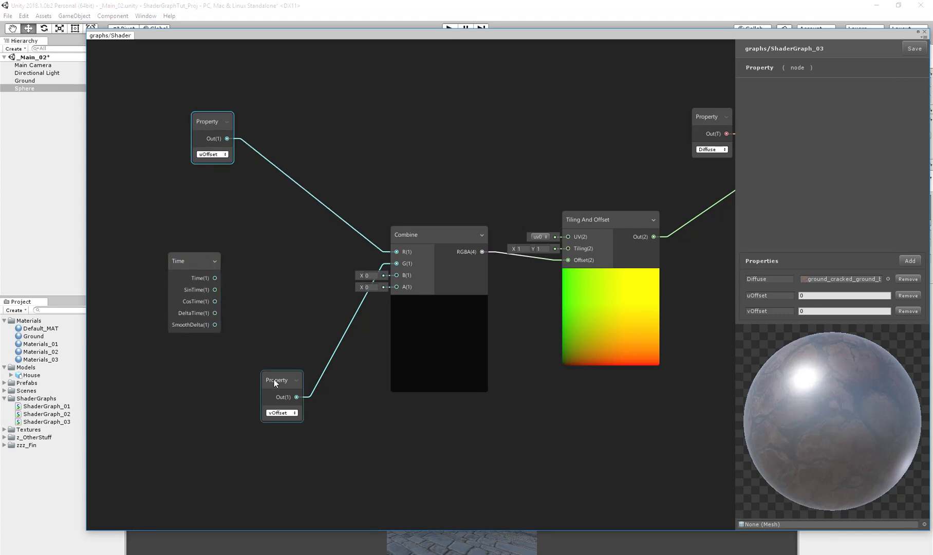
{"action": "left_click_drag", "start_coordinate": [275, 381], "coordinate": [195, 416]}
{"action": "left_click_drag", "start_coordinate": [201, 121], "coordinate": [193, 121]}
Create two Multiply nodes, one near uOffset and one near vOffset, with vOffset feeding the lower one's B input
{"action": "right_click", "coordinate": [270, 156]}
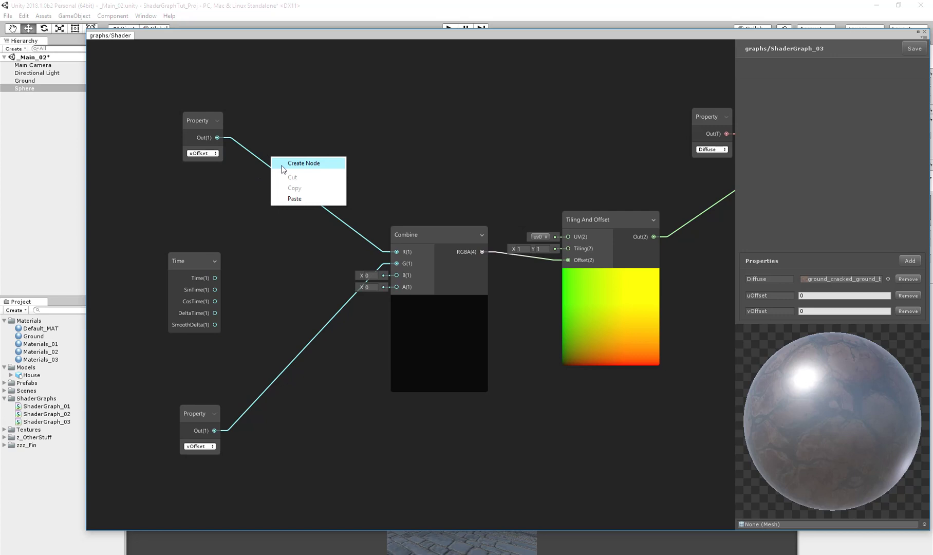
{"action": "left_click", "coordinate": [281, 164]}
{"action": "type", "text": "mulk"}
{"action": "key", "text": "BackSpace"}
{"action": "key", "text": "Return"}
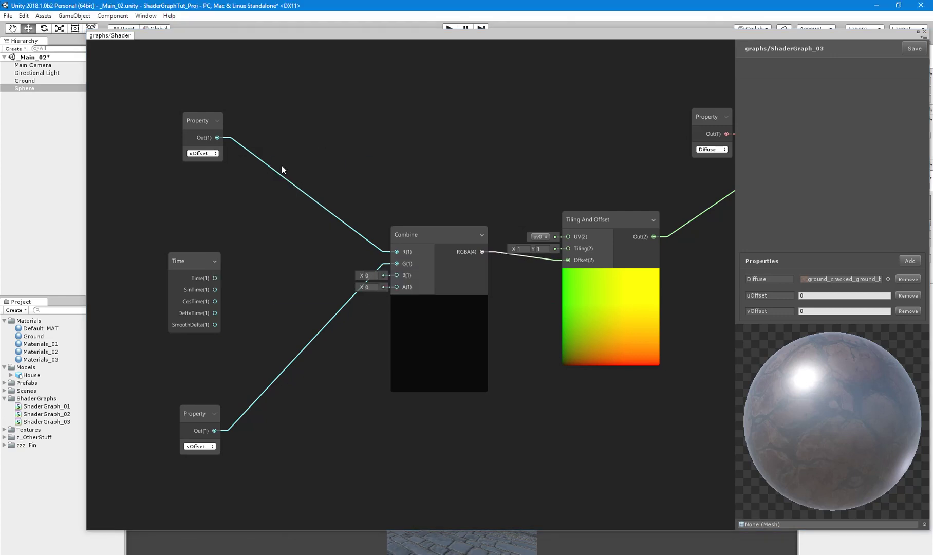
{"action": "left_click", "coordinate": [282, 166]}
{"action": "key", "text": "ctrl+d"}
{"action": "left_click_drag", "start_coordinate": [327, 183], "coordinate": [345, 401]}
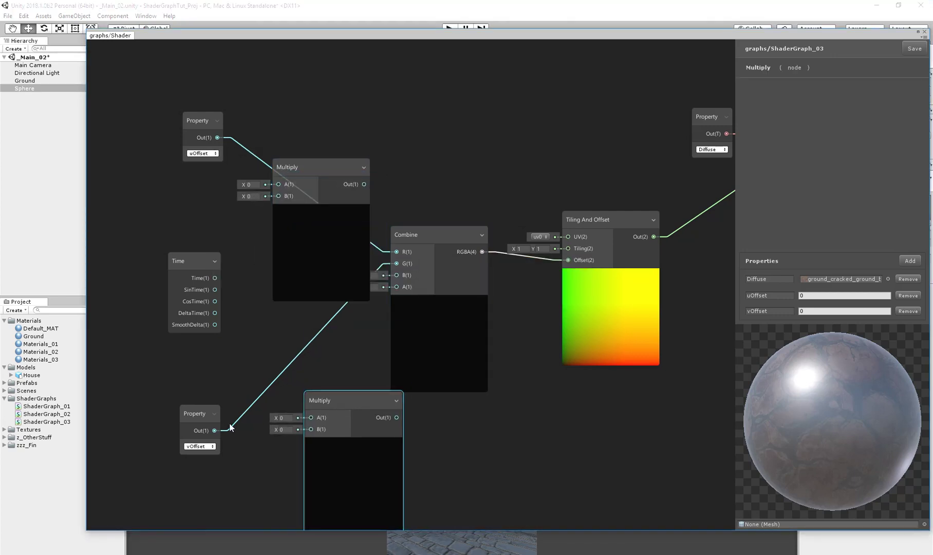
{"action": "left_click_drag", "start_coordinate": [303, 166], "coordinate": [317, 49]}
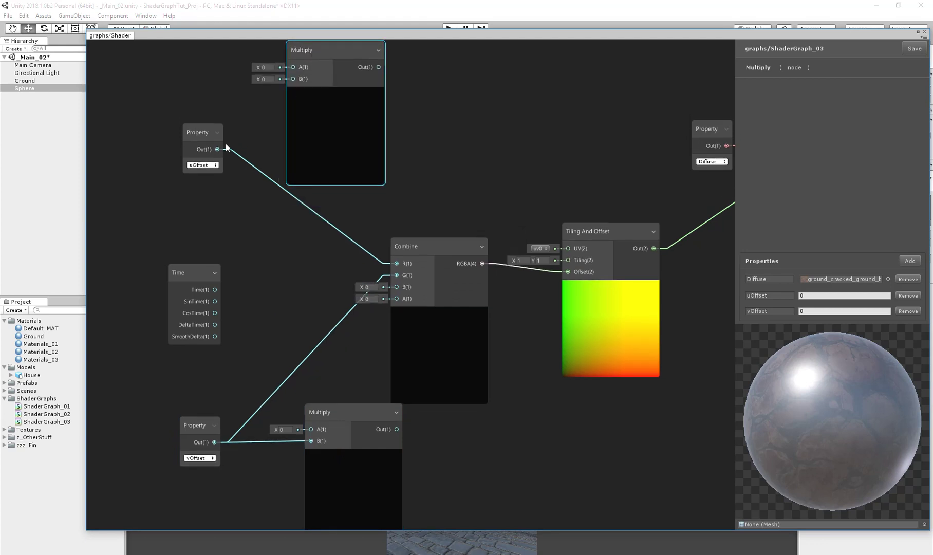
Connect Time to the lower Multiply's A input and that Multiply's output to Combine's G input
{"action": "left_click_drag", "start_coordinate": [215, 290], "coordinate": [283, 407]}
{"action": "left_click_drag", "start_coordinate": [389, 286], "coordinate": [394, 274]}
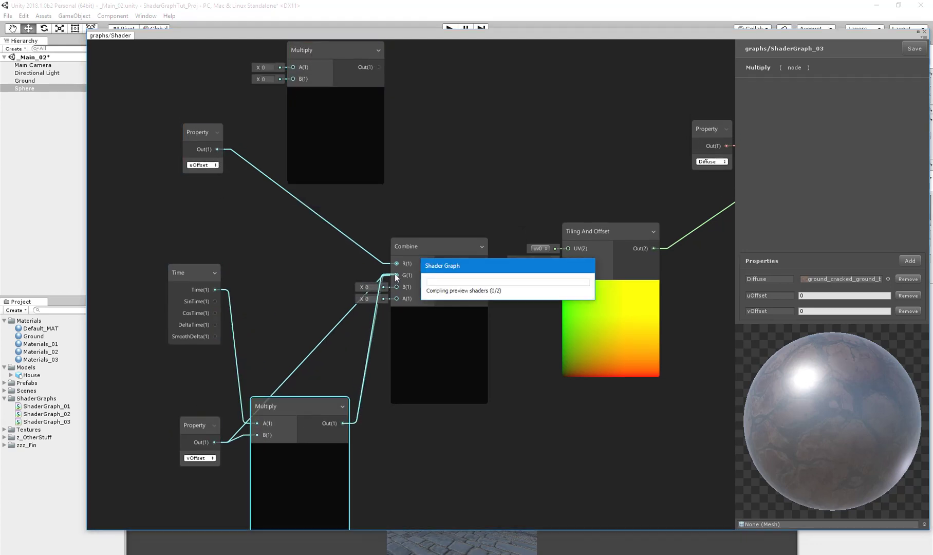
Feed uOffset and Time into the upper Multiply, connect its output to Combine's R input, and set uOffset's default to 0.2
{"action": "middle_click_drag", "start_coordinate": [257, 222], "coordinate": [282, 317]}
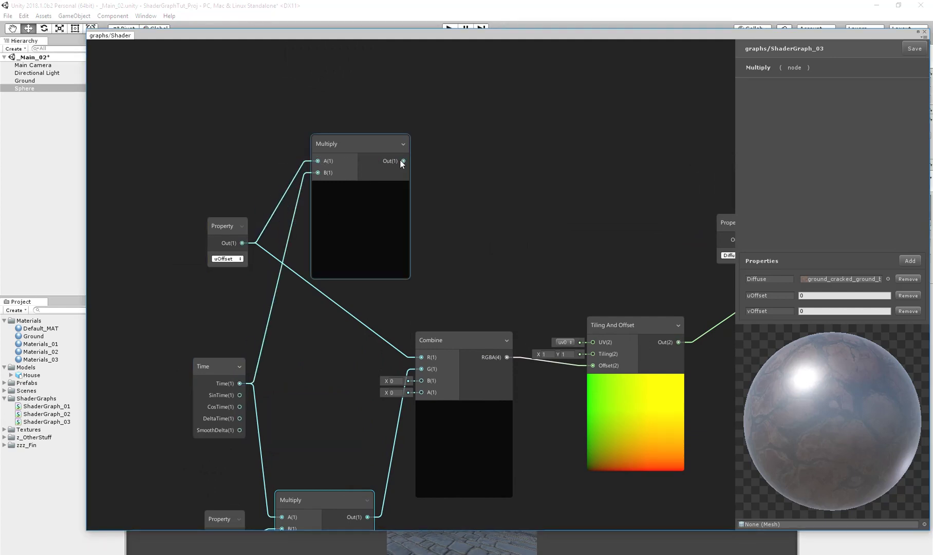
{"action": "left_click_drag", "start_coordinate": [441, 335], "coordinate": [421, 358]}
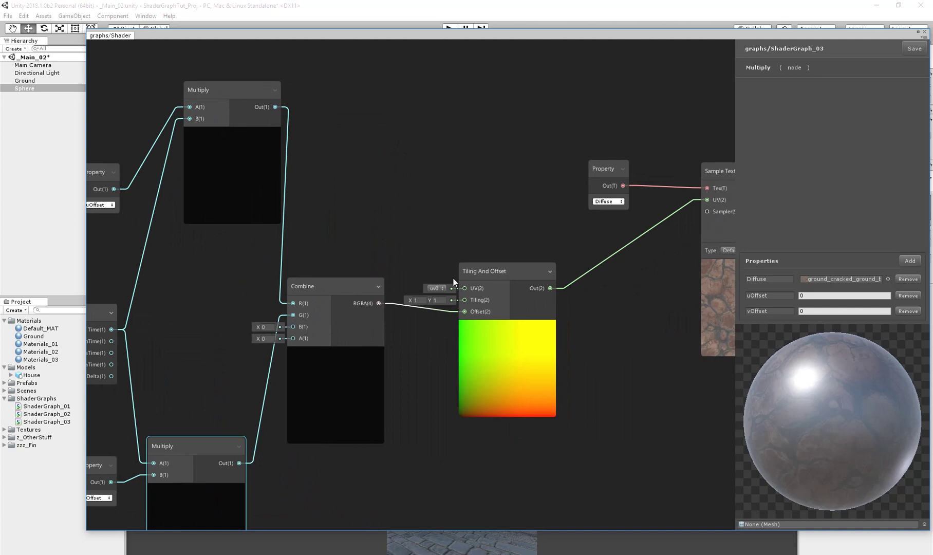
{"action": "type", "text": ".2"}
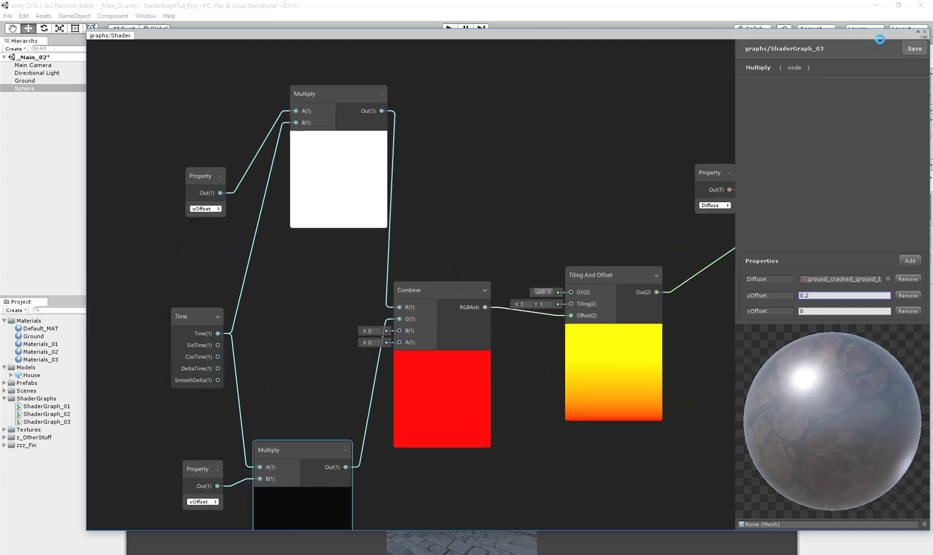
Save the graph, move its window off the scene and set uOffset on the sphere's material to 0.2
{"action": "left_click_drag", "start_coordinate": [869, 33], "coordinate": [762, 442]}
{"action": "left_click", "coordinate": [590, 227]}
{"action": "left_click", "coordinate": [534, 214]}
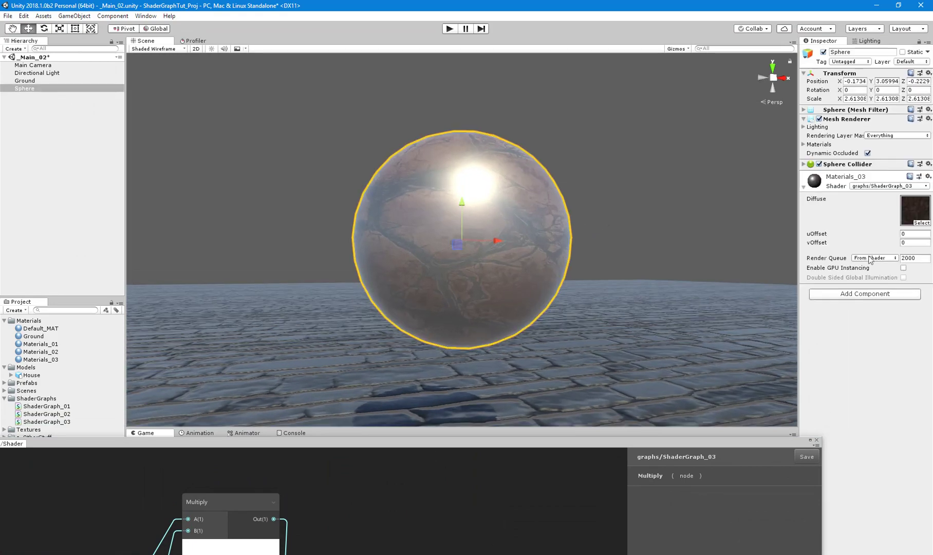
{"action": "type", "text": ".2"}
{"action": "left_click_drag", "start_coordinate": [585, 221], "coordinate": [443, 183], "text": "alt"}
{"action": "left_click", "coordinate": [443, 184]}
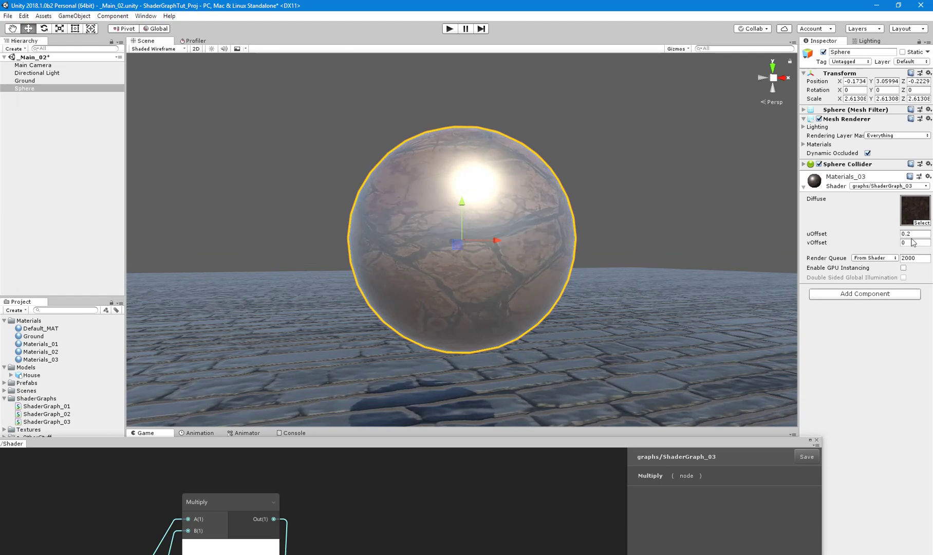
Toggle the sphere off and on again, and set its material's vOffset to -0.2
{"action": "key", "text": "alt+shift+a"}
{"action": "key", "text": "alt+shift+a"}
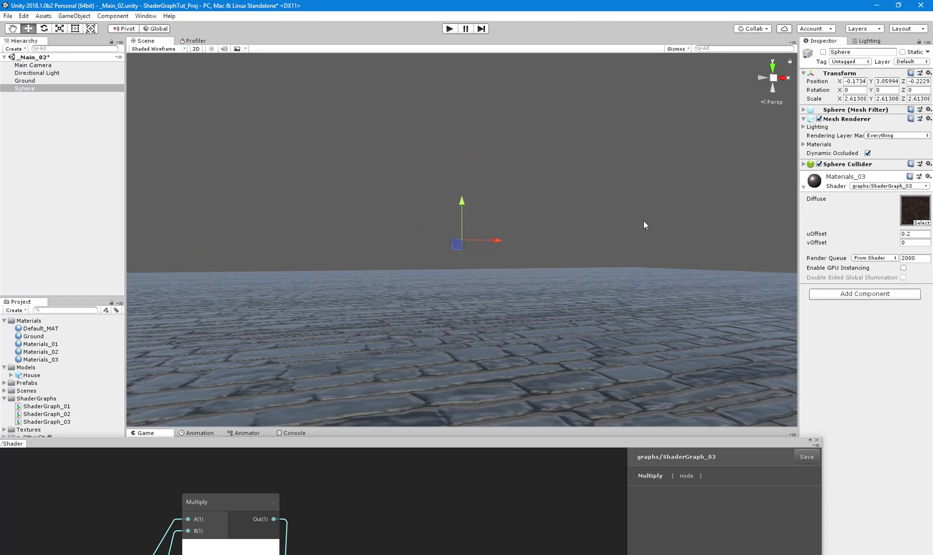
{"action": "left_click", "coordinate": [916, 242]}
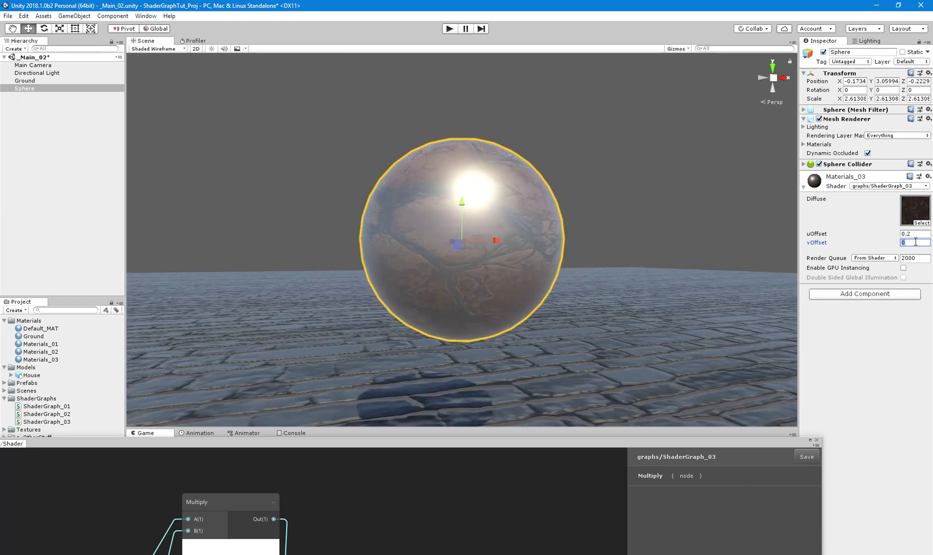
{"action": "left_click", "coordinate": [641, 170]}
{"action": "left_click_drag", "start_coordinate": [641, 172], "coordinate": [588, 252], "text": "alt"}
{"action": "right_click_drag", "start_coordinate": [588, 252], "coordinate": [529, 258], "text": "alt"}
Bring the shader graph window back, switch the upper Multiply's B input to SinTime, and set uOffset's default to 1
{"action": "left_click_drag", "start_coordinate": [344, 439], "coordinate": [423, 46]}
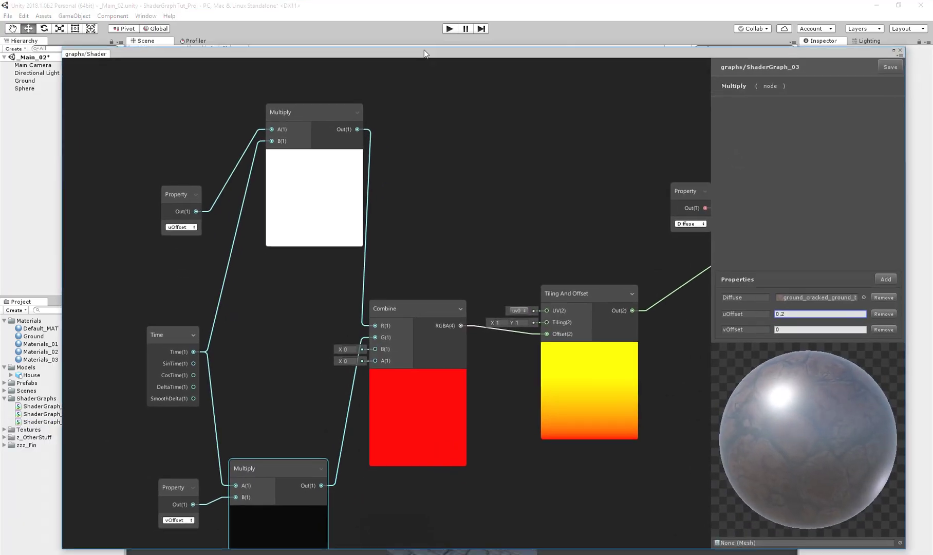
{"action": "left_click_drag", "start_coordinate": [193, 357], "coordinate": [270, 134]}
{"action": "middle_click_drag", "start_coordinate": [367, 373], "coordinate": [378, 306]}
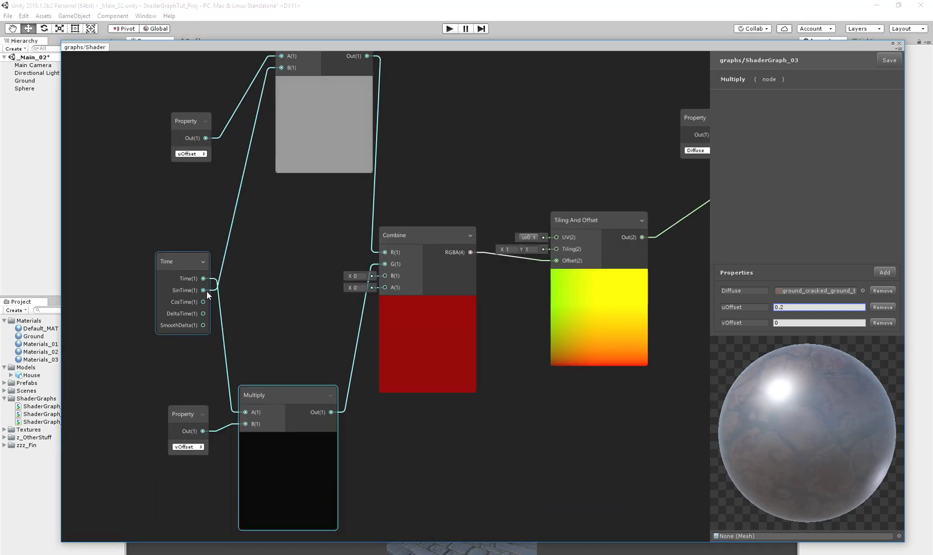
{"action": "left_click", "coordinate": [800, 306]}
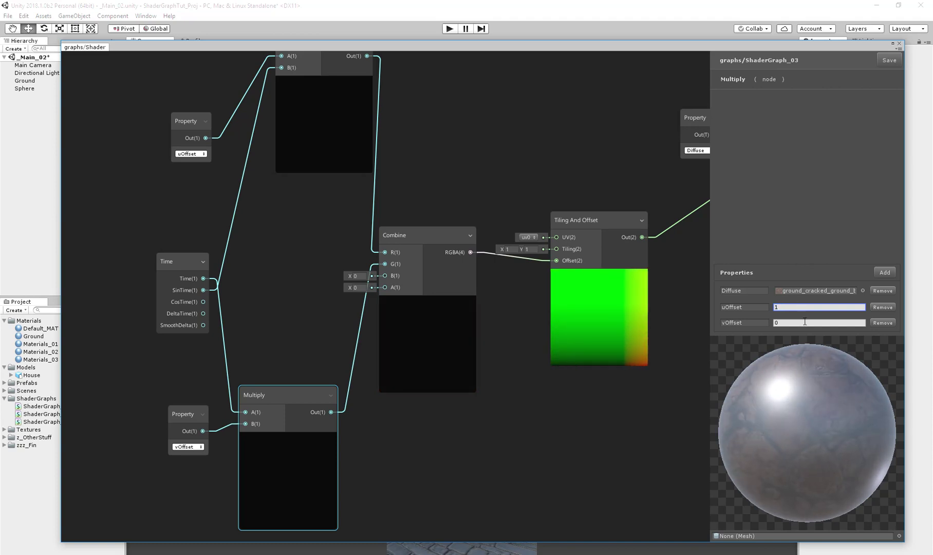
{"action": "type", "text": "1"}
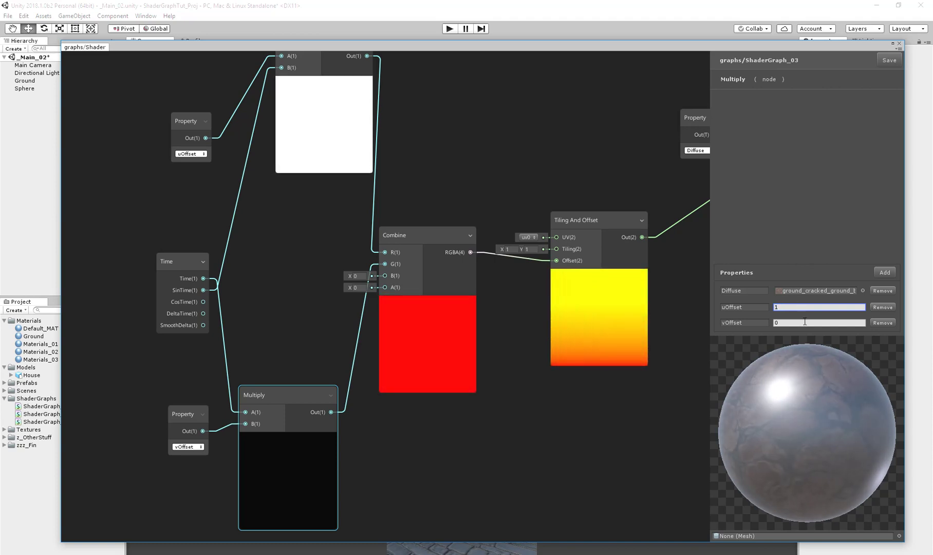
{"action": "key", "text": "BackSpace"}
{"action": "type", "text": "5"}
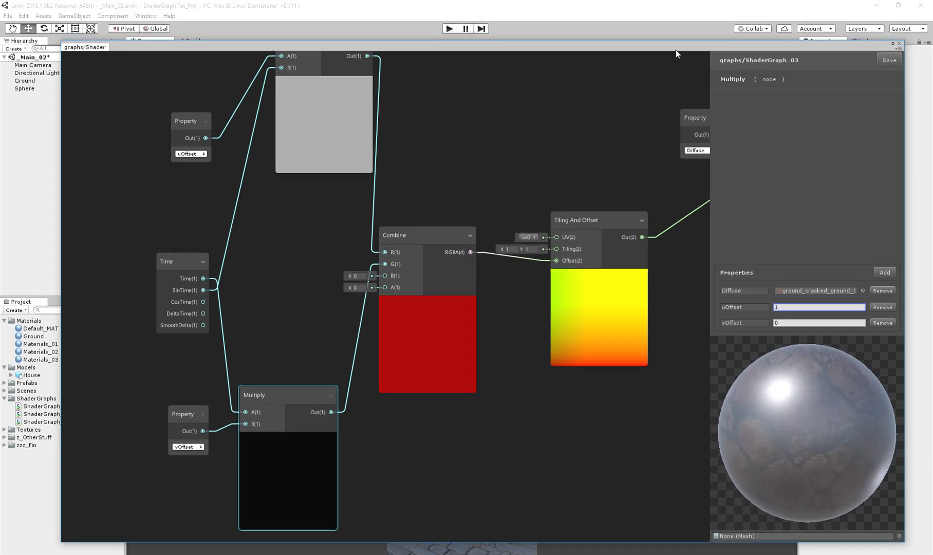
Uncover the scene and stretch the sphere vertically to a Y scale of about 5.62
{"action": "left_click_drag", "start_coordinate": [675, 22], "coordinate": [721, 416]}
{"action": "left_click_drag", "start_coordinate": [538, 263], "coordinate": [618, 314], "text": "alt"}
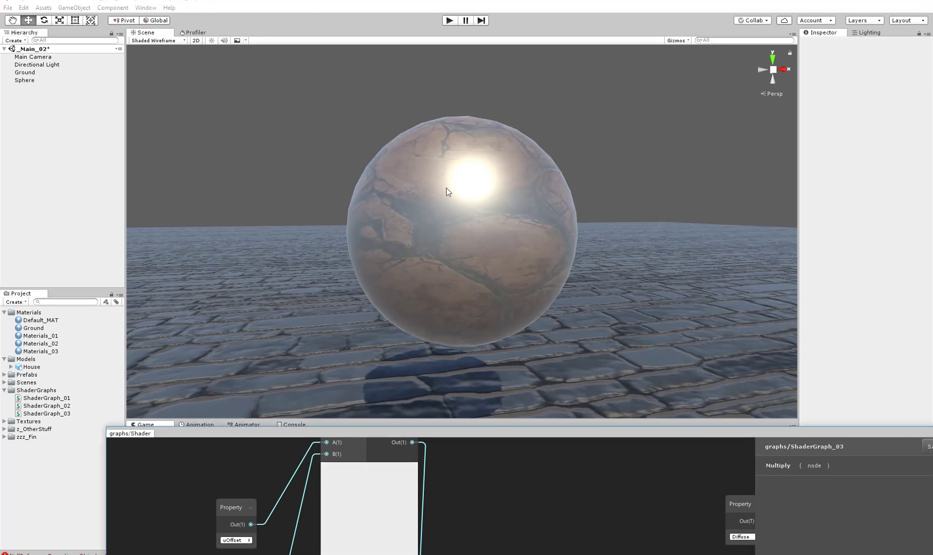
{"action": "left_click", "coordinate": [445, 196]}
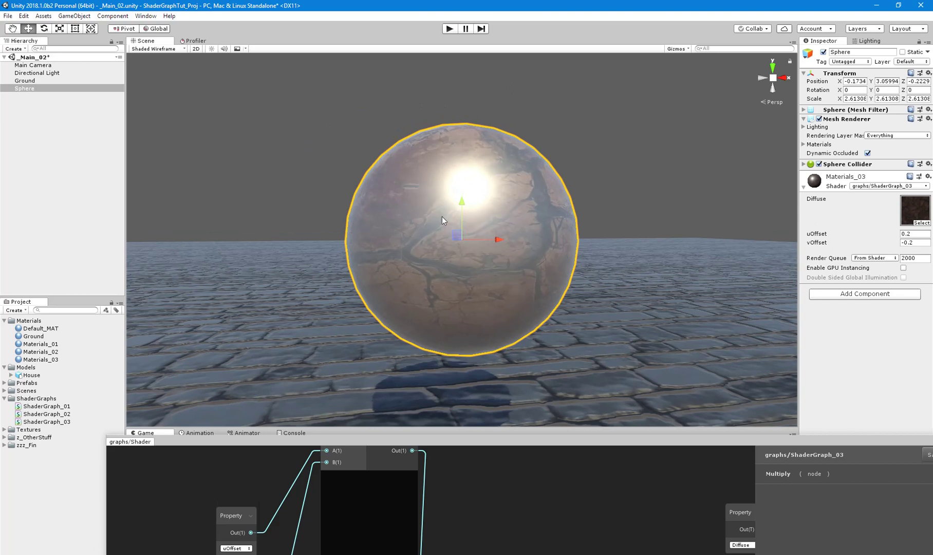
{"action": "key", "text": "r"}
{"action": "left_click_drag", "start_coordinate": [459, 202], "coordinate": [464, 160]}
{"action": "right_click_drag", "start_coordinate": [465, 159], "coordinate": [602, 208], "text": "alt"}
{"action": "left_click", "coordinate": [602, 233]}
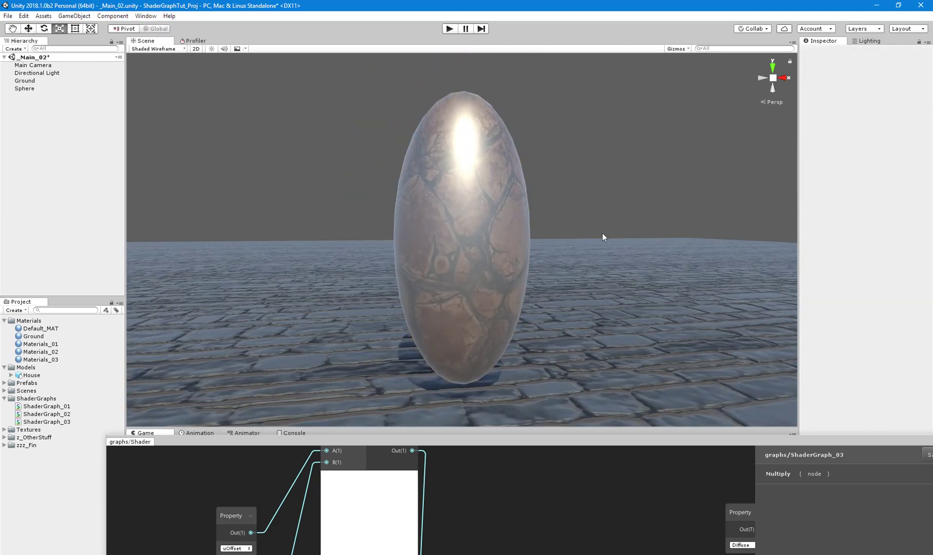
Select the stretched sphere and set its material's uOffset to 0.5
{"action": "left_click", "coordinate": [480, 270]}
{"action": "left_click", "coordinate": [914, 233]}
{"action": "type", "text": "0.5"}
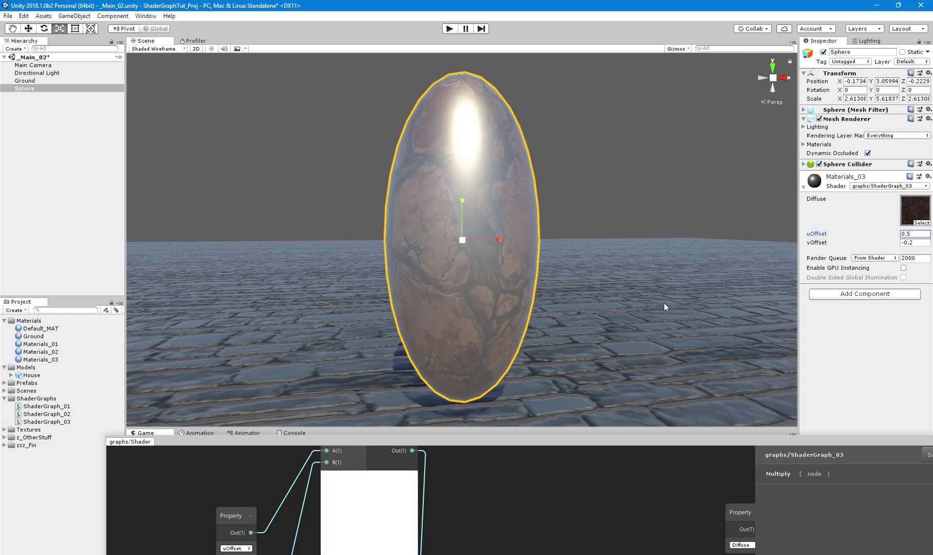
Bring the shader graph window back and delete the Time node
{"action": "left_click_drag", "start_coordinate": [425, 438], "coordinate": [425, 49]}
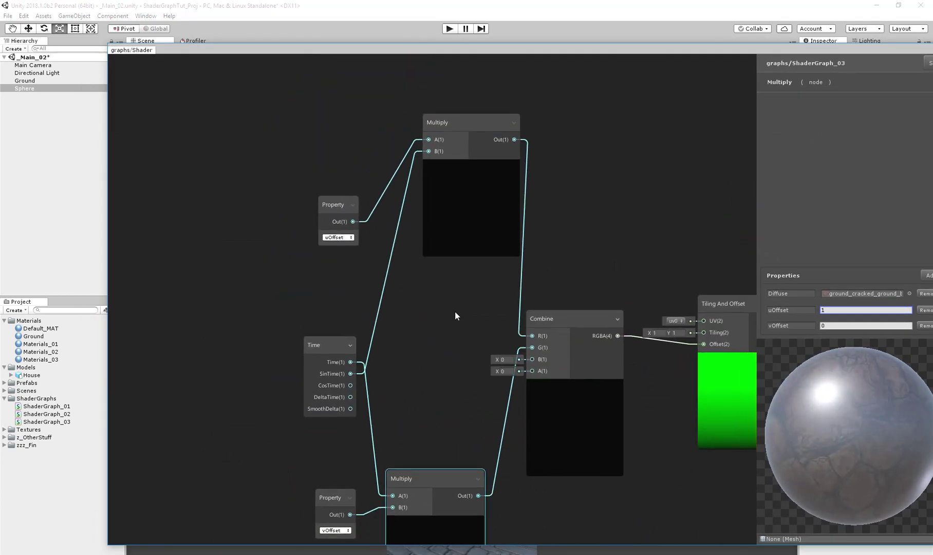
{"action": "left_click", "coordinate": [334, 339]}
{"action": "key", "text": "Delete"}
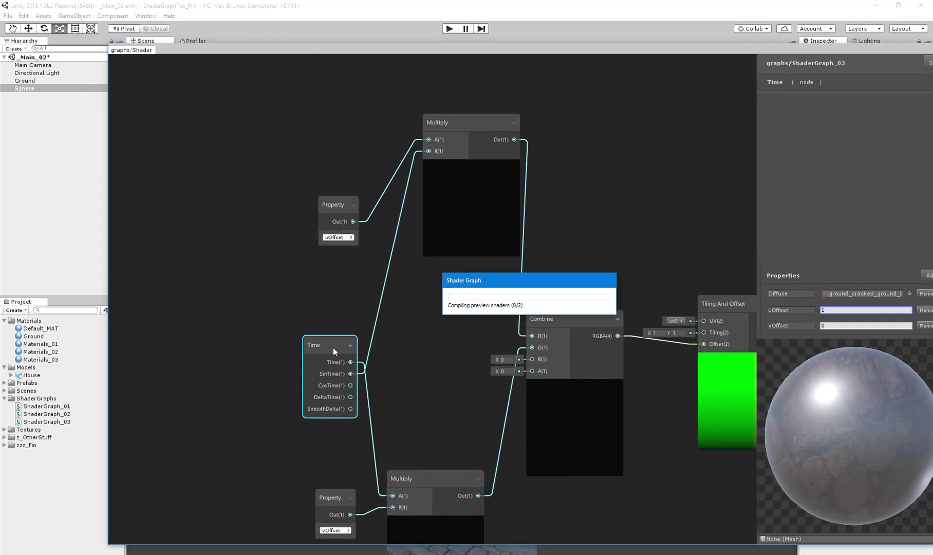
Create a Sine node and move it well before the uOffset and vOffset nodes
{"action": "right_click", "coordinate": [314, 348]}
{"action": "left_click", "coordinate": [331, 343]}
{"action": "type", "text": "sin"}
{"action": "key", "text": "Return"}
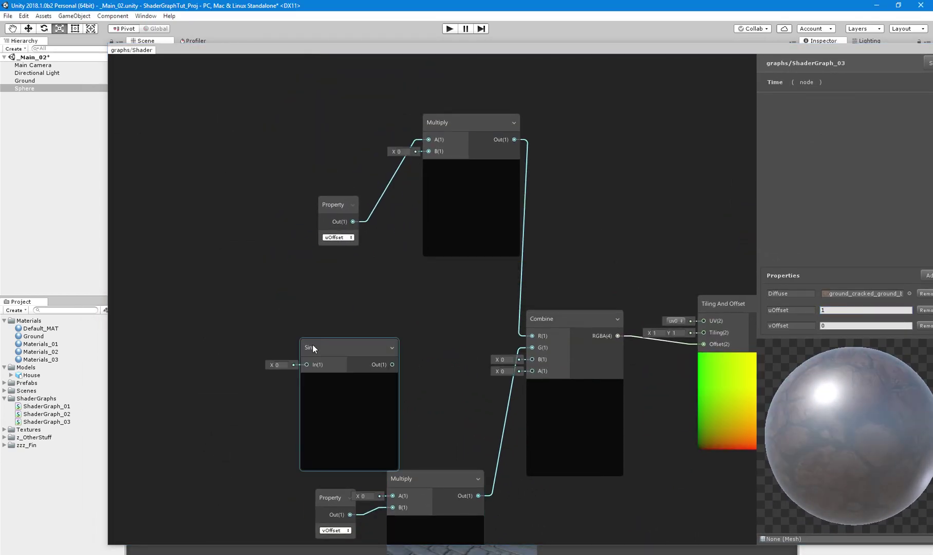
{"action": "left_click_drag", "start_coordinate": [286, 333], "coordinate": [316, 321]}
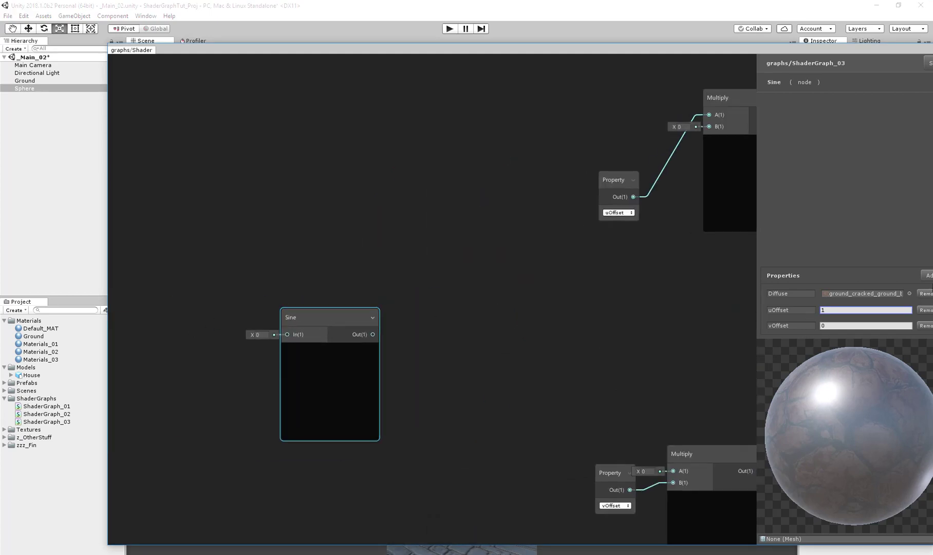
Shift the graph window fully into view and add a Float property named SineSpeed
{"action": "left_click_drag", "start_coordinate": [818, 50], "coordinate": [774, 49]}
{"action": "left_click", "coordinate": [888, 272]}
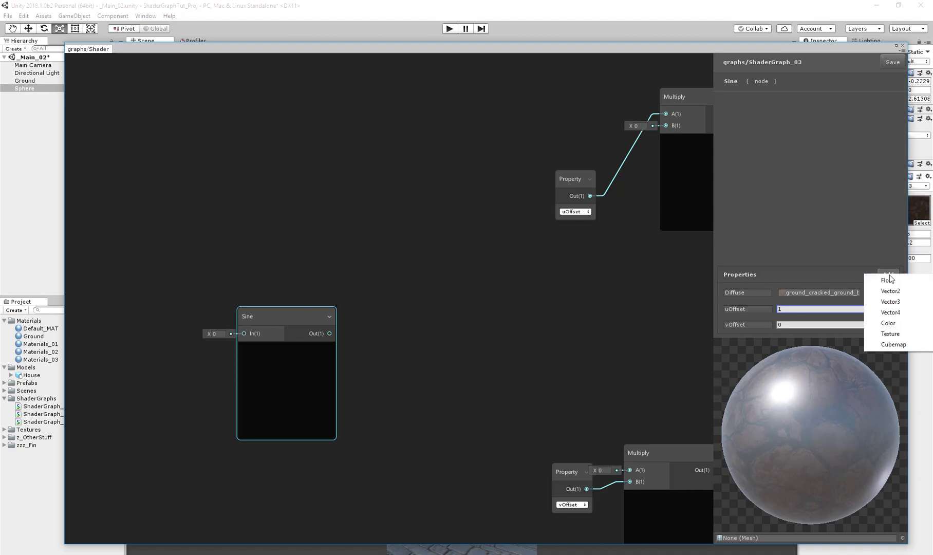
{"action": "left_click", "coordinate": [889, 279]}
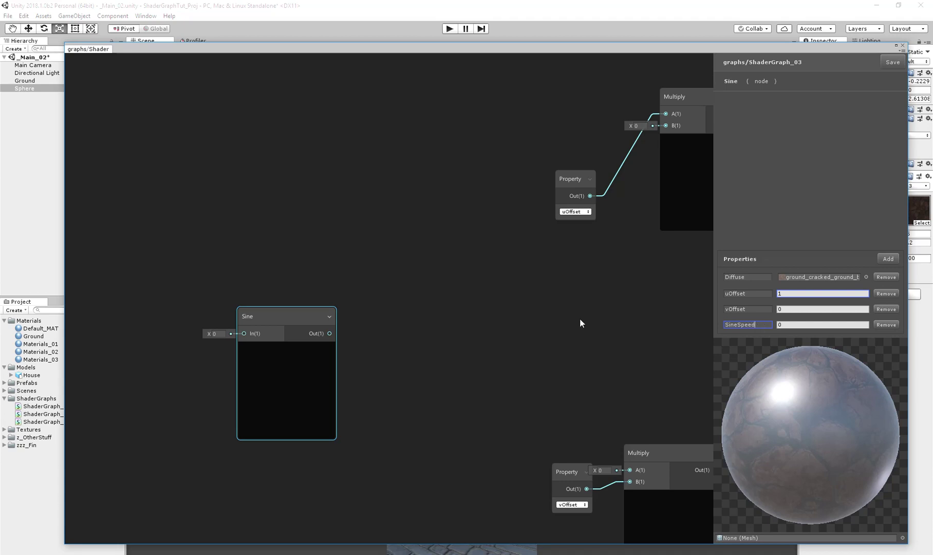
Create a Multiply node between the Sine node and the uOffset and vOffset nodes
{"action": "right_click", "coordinate": [410, 258]}
{"action": "left_click", "coordinate": [421, 264]}
{"action": "type", "text": "mul"}
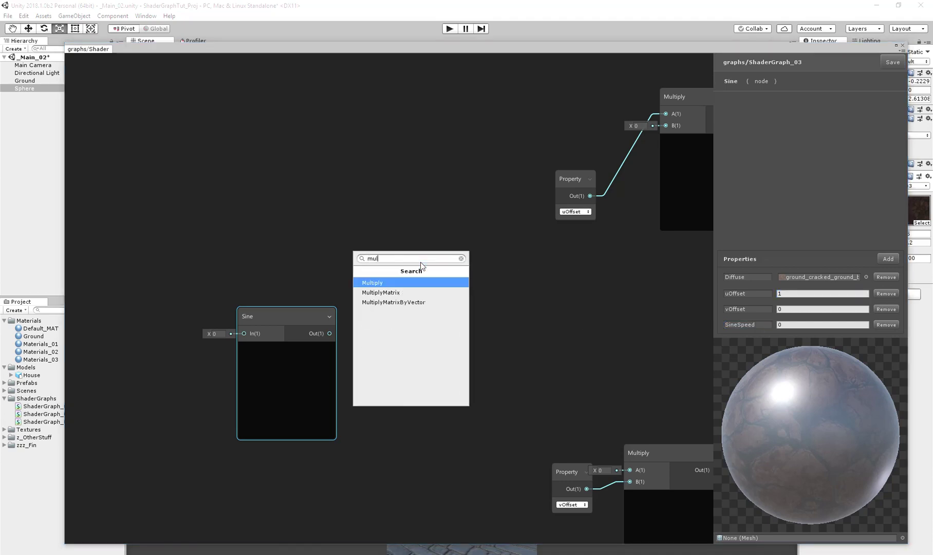
{"action": "key", "text": "Return"}
Add a SineSpeed property node above Sine, connecting SineSpeed to the new Multiply's A input and Sine to its B input
{"action": "right_click", "coordinate": [397, 243]}
{"action": "left_click", "coordinate": [406, 244]}
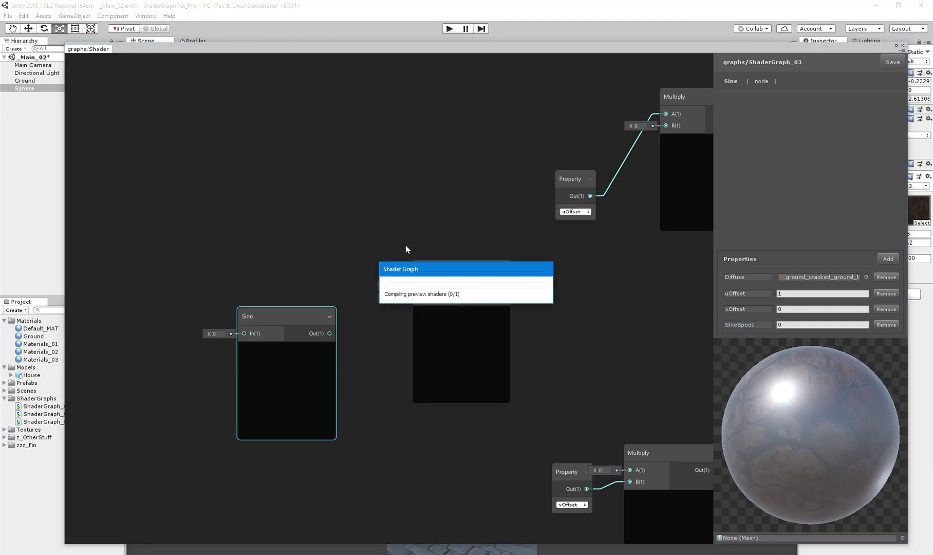
{"action": "left_click_drag", "start_coordinate": [405, 253], "coordinate": [420, 295]}
{"action": "left_click", "coordinate": [282, 211]}
{"action": "left_click", "coordinate": [296, 254]}
{"action": "left_click", "coordinate": [561, 323]}
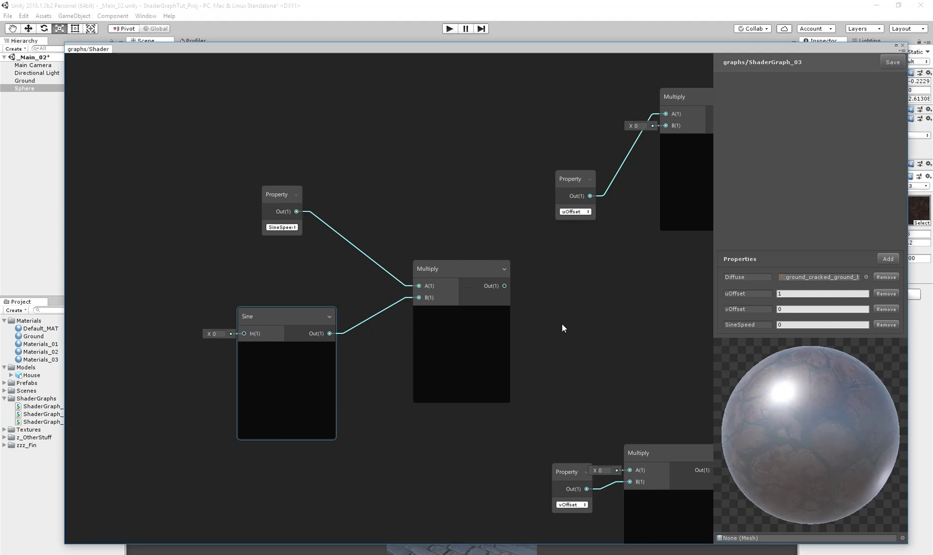
{"action": "middle_click_drag", "start_coordinate": [561, 323], "coordinate": [442, 328]}
{"action": "middle_click_drag", "start_coordinate": [477, 362], "coordinate": [593, 347]}
{"action": "left_click_drag", "start_coordinate": [281, 183], "coordinate": [280, 177]}
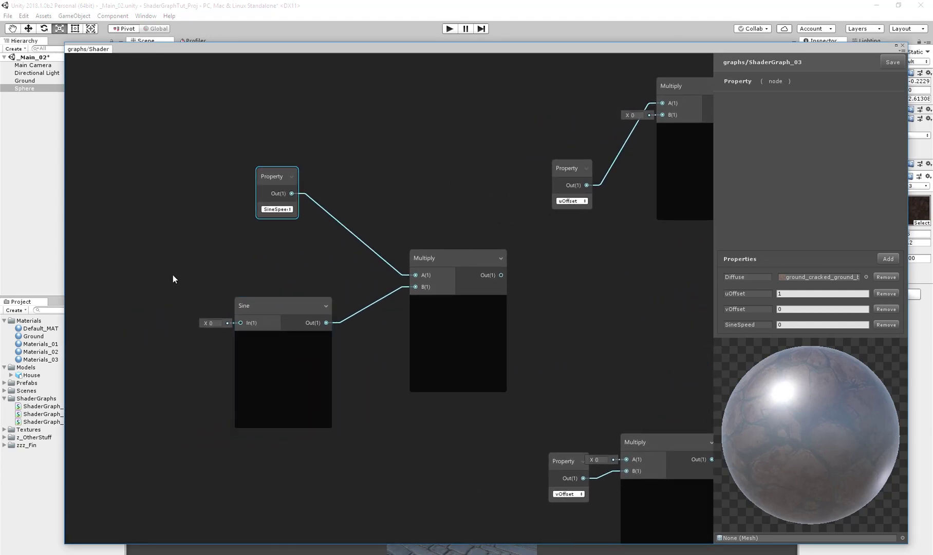
Create a Time node before Sine and connect its Time output to Sine's input
{"action": "right_click", "coordinate": [172, 274]}
{"action": "left_click", "coordinate": [181, 282]}
{"action": "type", "text": "tim"}
{"action": "key", "text": "Return"}
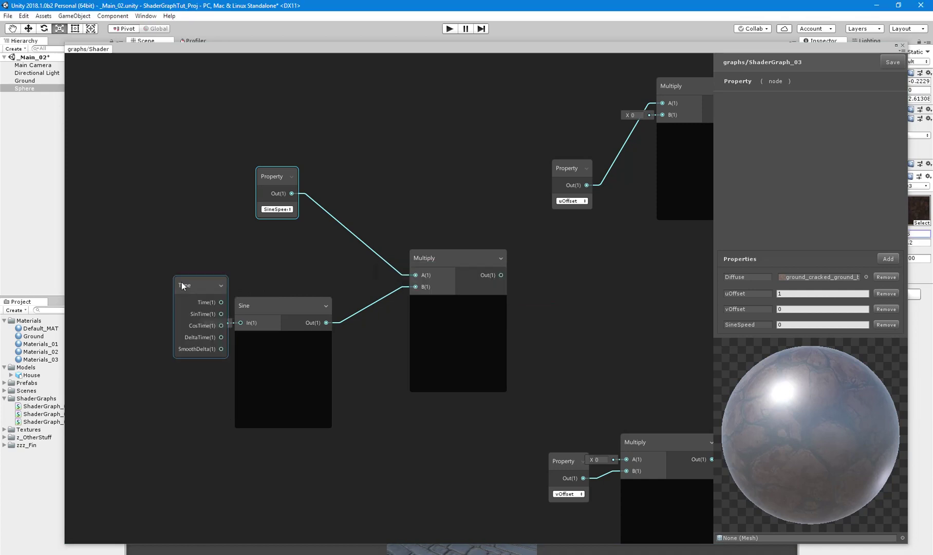
{"action": "left_click_drag", "start_coordinate": [188, 289], "coordinate": [112, 326]}
{"action": "left_click_drag", "start_coordinate": [250, 325], "coordinate": [252, 324]}
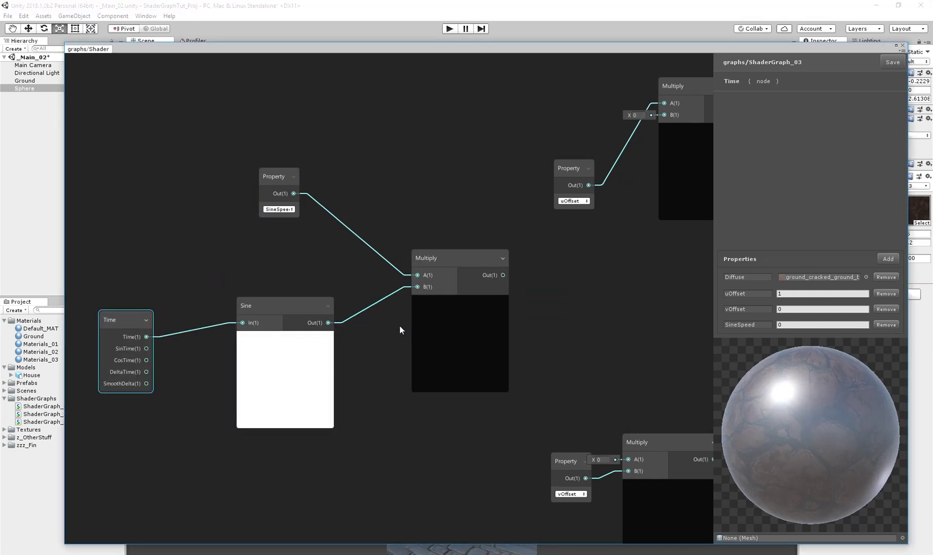
Disconnect Sine from the new Multiply and move that Multiply between the Time and Sine nodes
{"action": "middle_click_drag", "start_coordinate": [399, 324], "coordinate": [408, 333]}
{"action": "left_click_drag", "start_coordinate": [292, 309], "coordinate": [304, 311]}
{"action": "left_click_drag", "start_coordinate": [465, 270], "coordinate": [470, 267]}
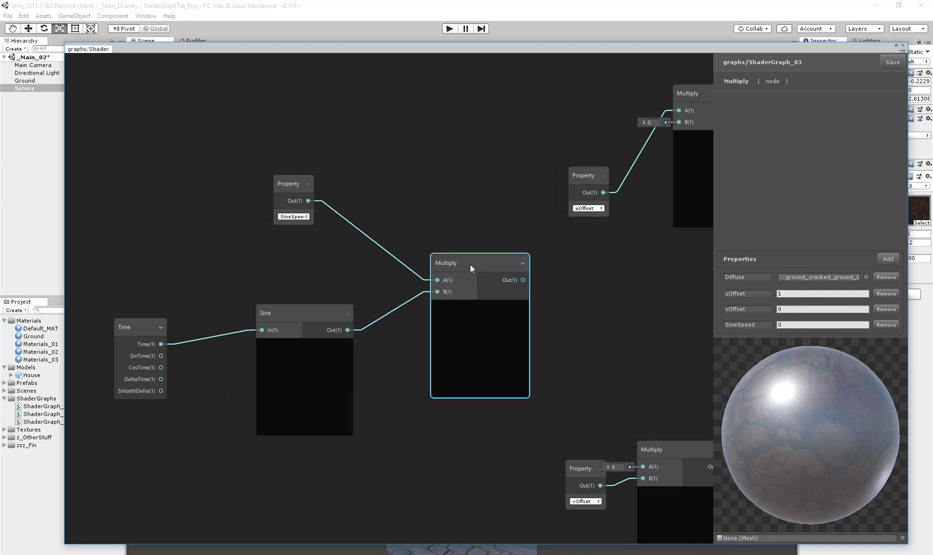
{"action": "left_click_drag", "start_coordinate": [270, 309], "coordinate": [350, 318]}
{"action": "left_click_drag", "start_coordinate": [486, 267], "coordinate": [245, 260]}
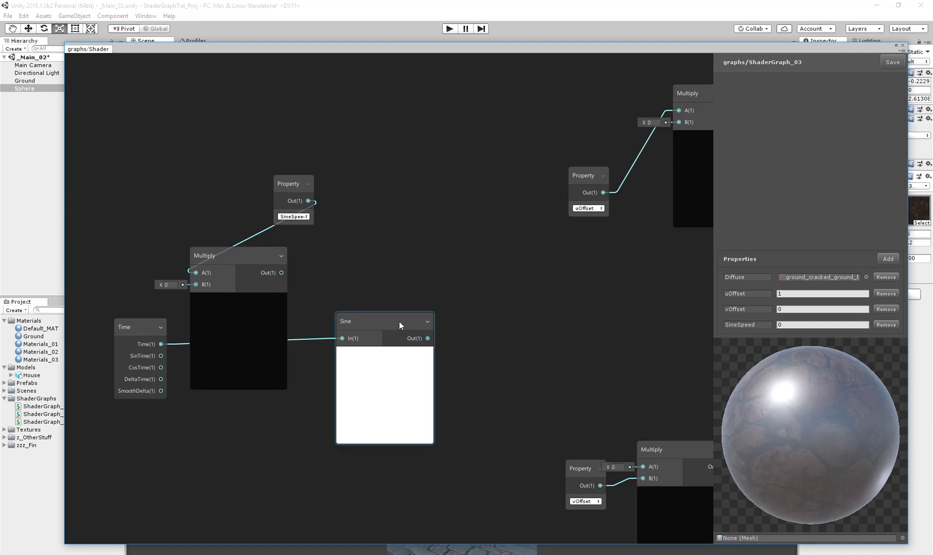
Space out the nodes, placing SineSpeed above Time, and connect Time to Multiply's B input and Multiply's output to Sine
{"action": "left_click_drag", "start_coordinate": [401, 323], "coordinate": [449, 324]}
{"action": "left_click_drag", "start_coordinate": [225, 260], "coordinate": [258, 304]}
{"action": "left_click_drag", "start_coordinate": [315, 316], "coordinate": [405, 342]}
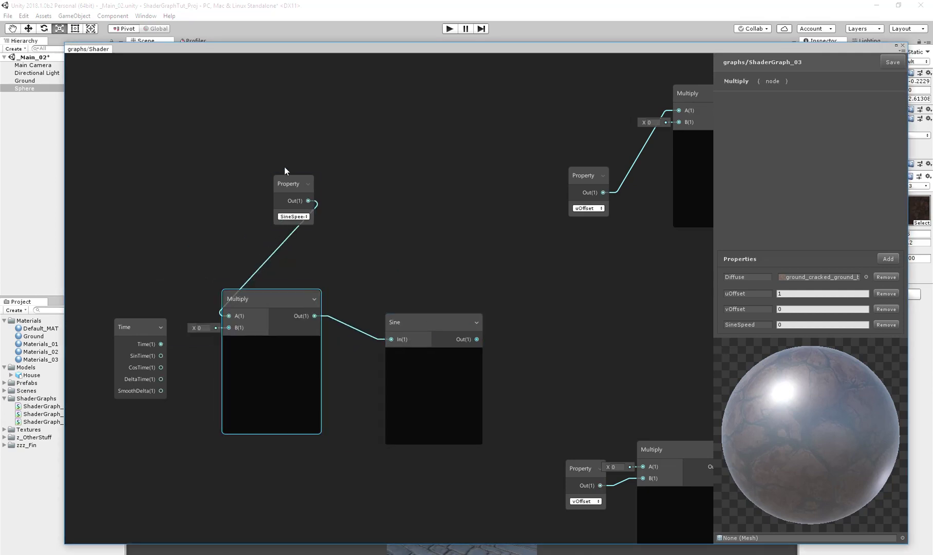
{"action": "left_click_drag", "start_coordinate": [284, 177], "coordinate": [134, 173]}
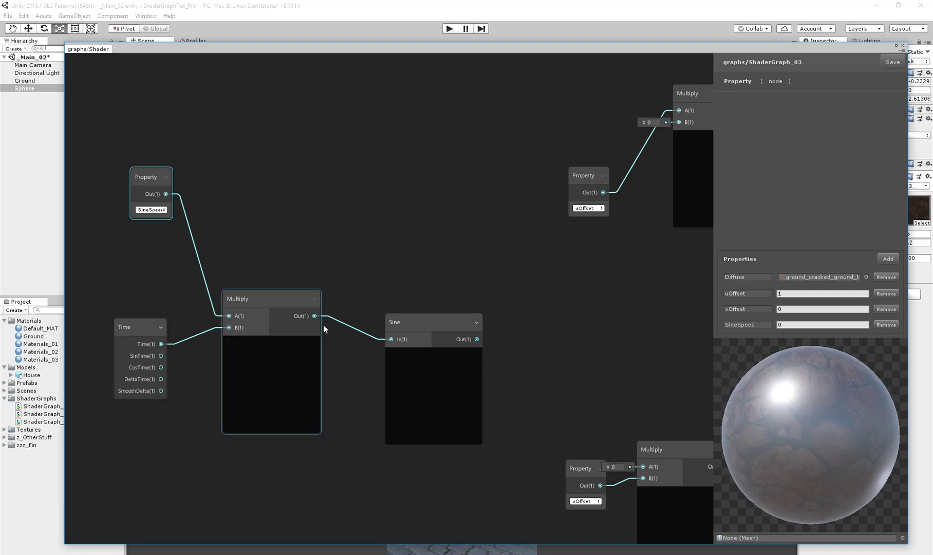
Connect Sine's output to the uOffset Multiply's B and the vOffset Multiply's A inputs, save the graph and uncover the scene
{"action": "middle_click_drag", "start_coordinate": [609, 271], "coordinate": [399, 284]}
{"action": "left_click_drag", "start_coordinate": [506, 164], "coordinate": [469, 135]}
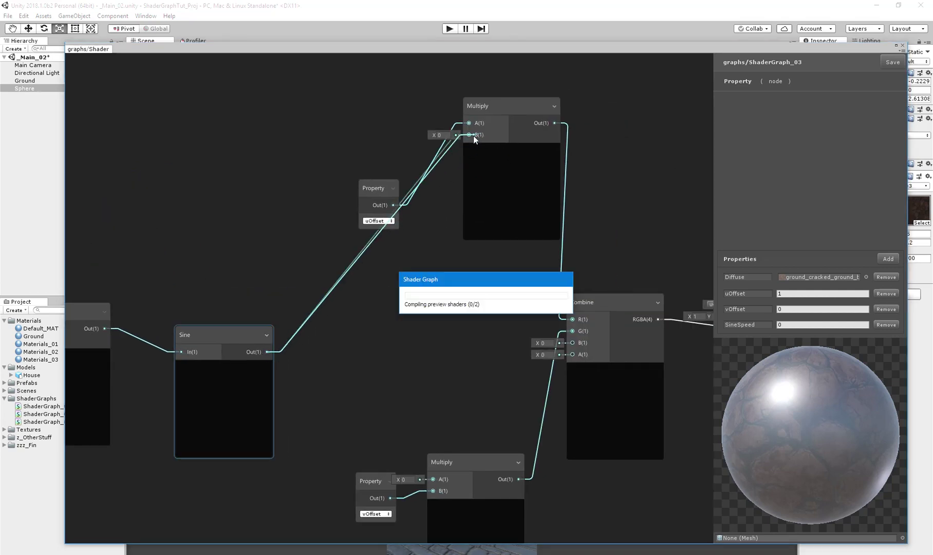
{"action": "left_click", "coordinate": [317, 358]}
{"action": "left_click_drag", "start_coordinate": [267, 352], "coordinate": [433, 479]}
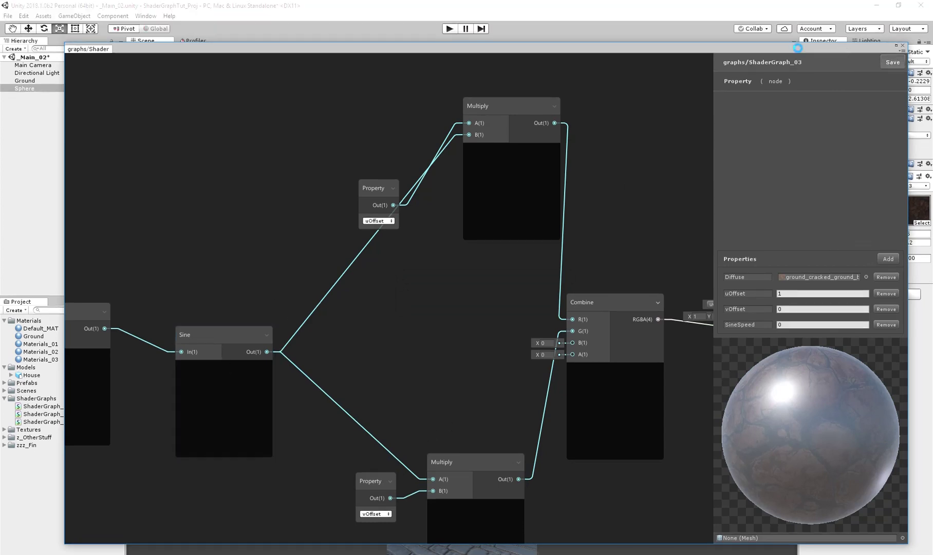
{"action": "left_click_drag", "start_coordinate": [760, 49], "coordinate": [640, 447]}
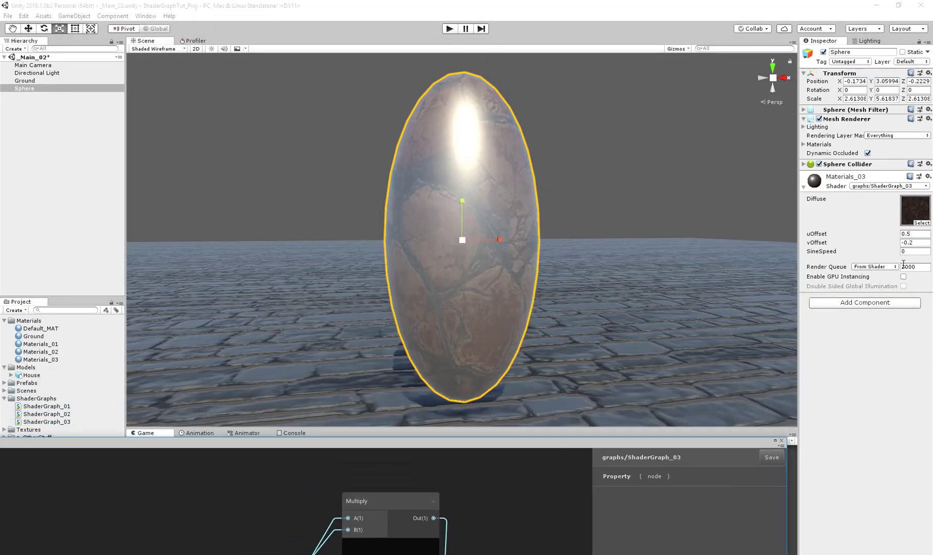
Set the sphere material's SineSpeed to 3, reduce it to 1, and set its vOffset to 0.5
{"action": "left_click", "coordinate": [915, 250]}
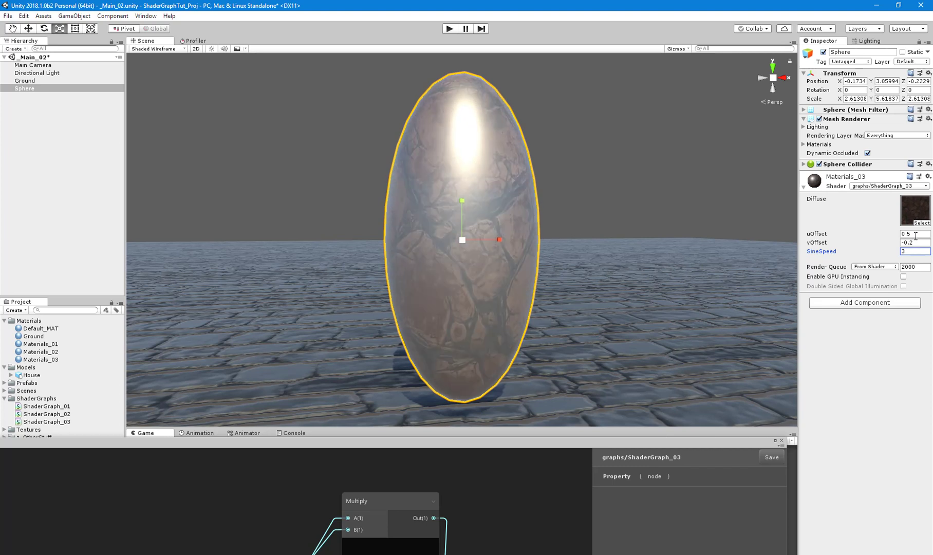
{"action": "left_click_drag", "start_coordinate": [901, 251], "coordinate": [919, 251]}
{"action": "type", "text": "1"}
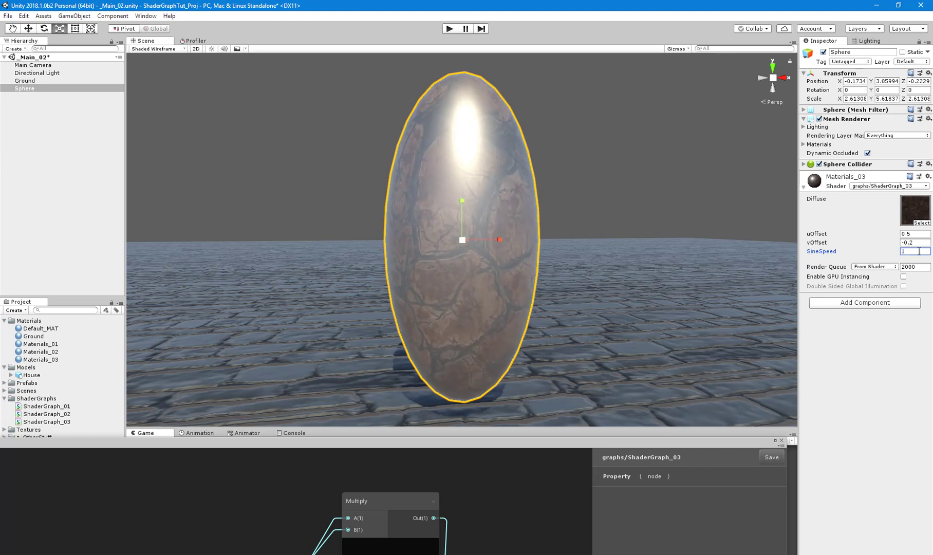
{"action": "double_click", "coordinate": [919, 241]}
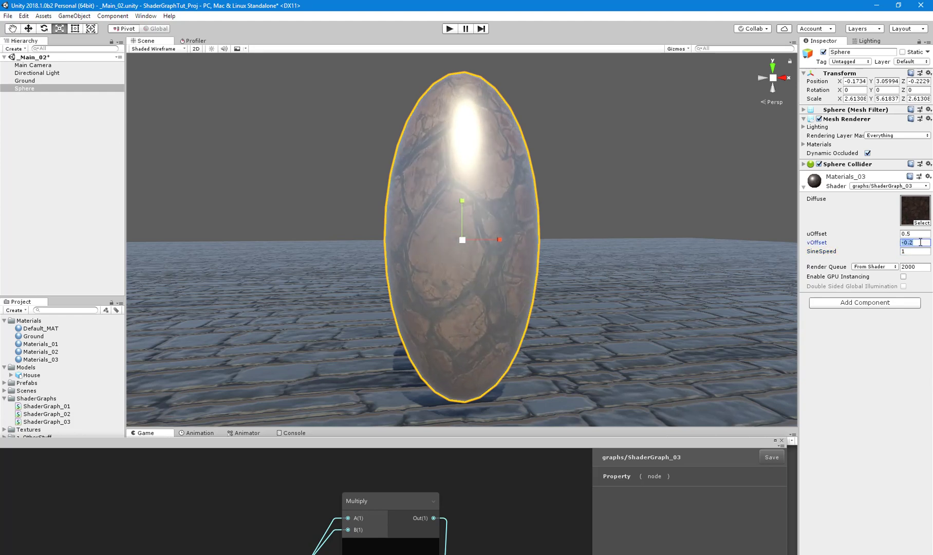
{"action": "type", "text": ".5"}
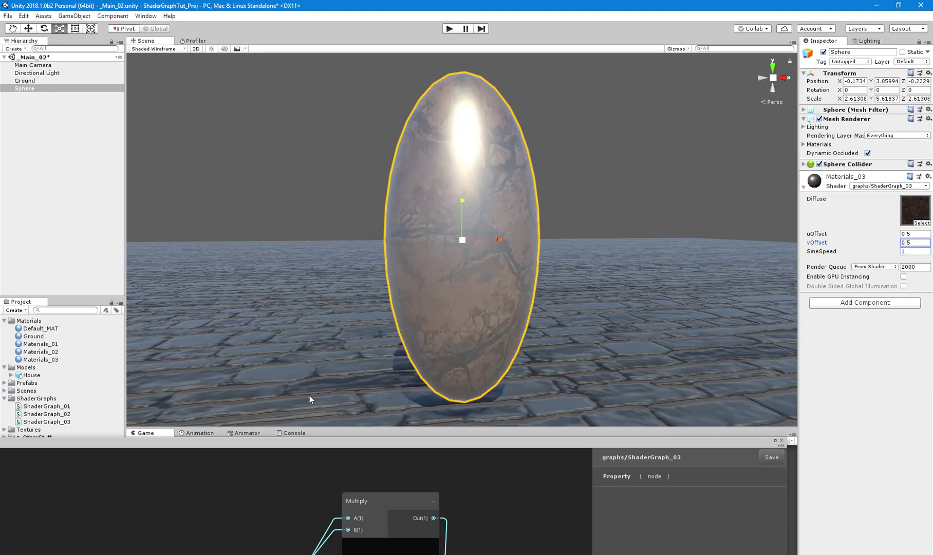
Bring the graph window forward, examine the SineSpeed, Time, Multiply and Sine nodes, and uncover the scene again
{"action": "left_click_drag", "start_coordinate": [330, 441], "coordinate": [393, 42]}
{"action": "middle_click_drag", "start_coordinate": [324, 327], "coordinate": [414, 252]}
{"action": "middle_click_drag", "start_coordinate": [416, 347], "coordinate": [324, 310]}
{"action": "middle_click_drag", "start_coordinate": [387, 301], "coordinate": [477, 276]}
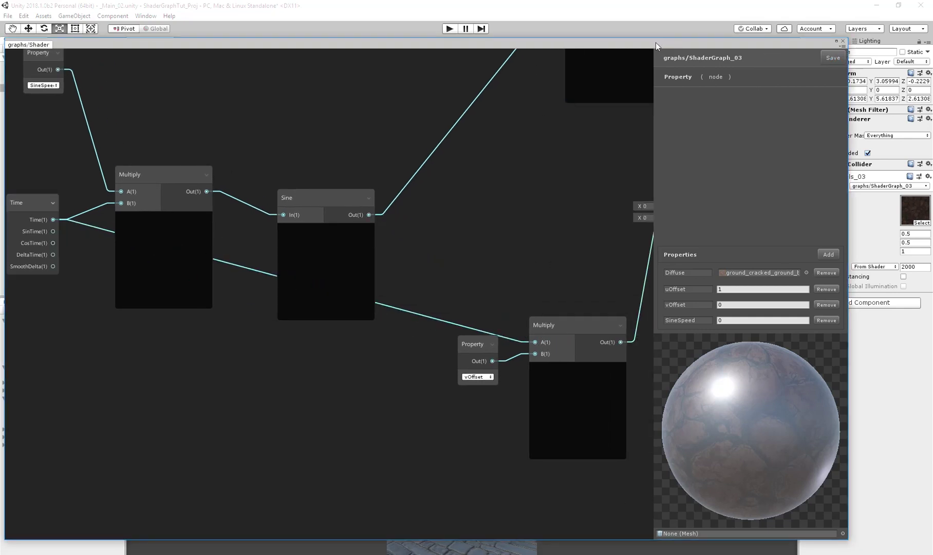
{"action": "left_click_drag", "start_coordinate": [655, 42], "coordinate": [606, 448]}
Start play mode and watch the texture moving across the sphere in the scene
{"action": "middle_click_drag", "start_coordinate": [538, 168], "coordinate": [489, 170]}
{"action": "left_click", "coordinate": [506, 169]}
{"action": "left_click_drag", "start_coordinate": [510, 169], "coordinate": [490, 175], "text": "alt"}
{"action": "left_click", "coordinate": [487, 174]}
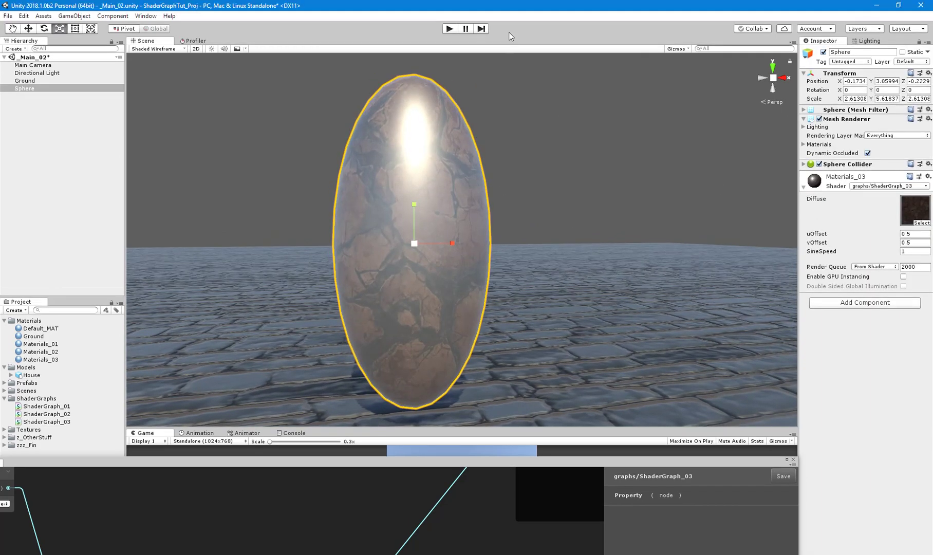
{"action": "left_click", "coordinate": [449, 16]}
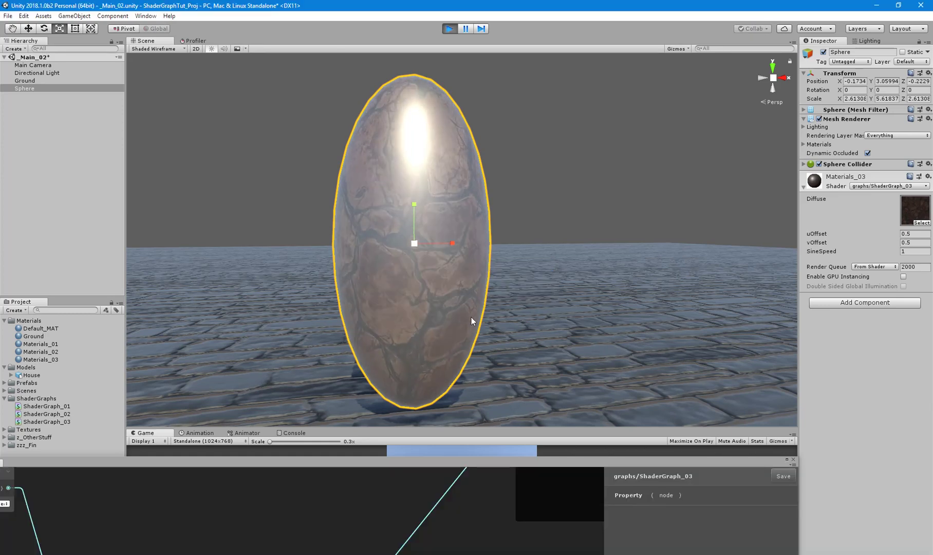
{"action": "left_click_drag", "start_coordinate": [476, 320], "coordinate": [491, 278], "text": "alt"}
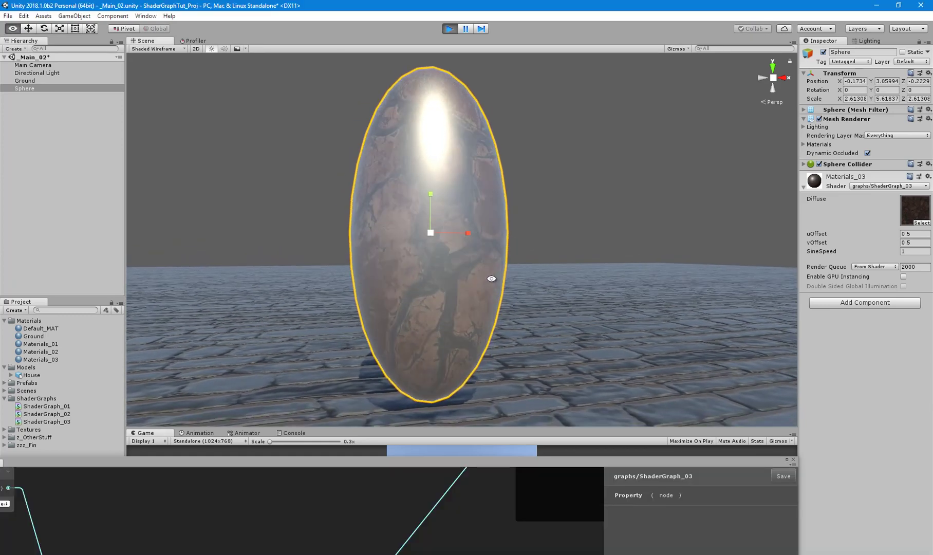
Try -0.5 for the material's vOffset, settle on -0.2, and set uOffset to 1
{"action": "left_click", "coordinate": [915, 241]}
{"action": "type", "text": "-"}
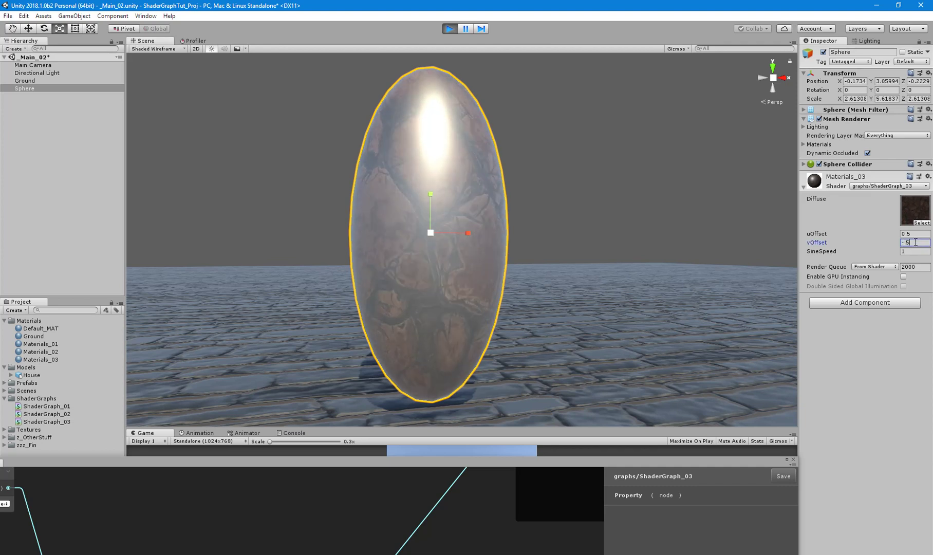
{"action": "type", "text": "0.2"}
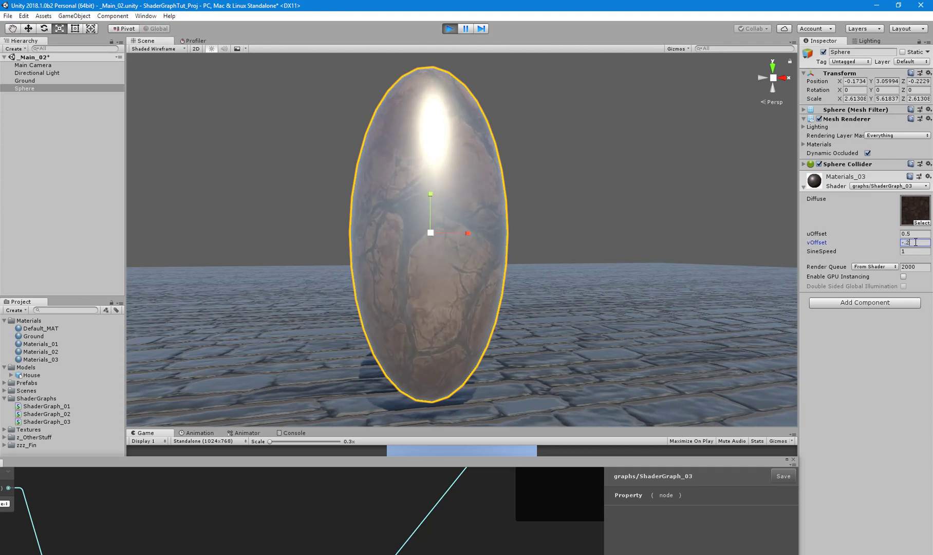
{"action": "key", "text": "shift+Tab"}
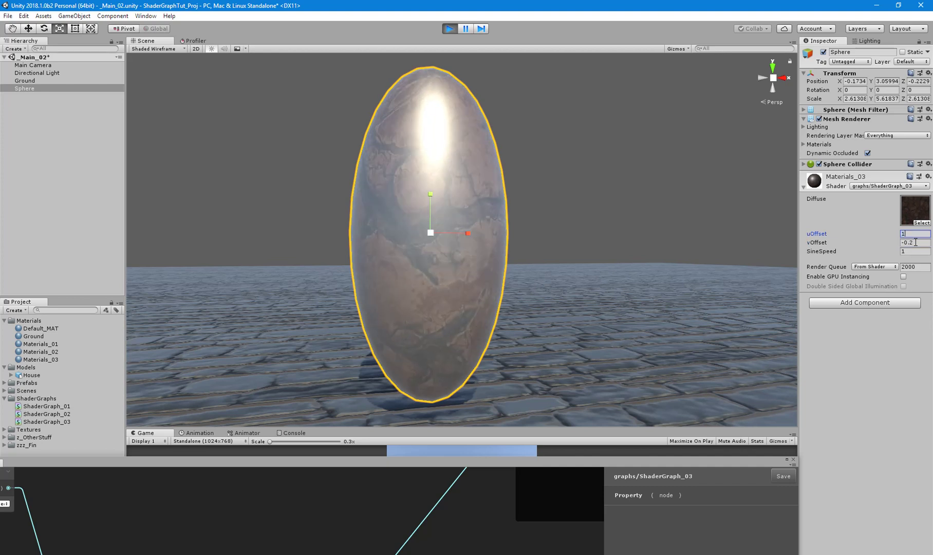
{"action": "type", "text": "1"}
Set the material's SineSpeed to 3 after trying 5, and set uOffset to 0.1 after trying 0.2
{"action": "key", "text": "Tab"}
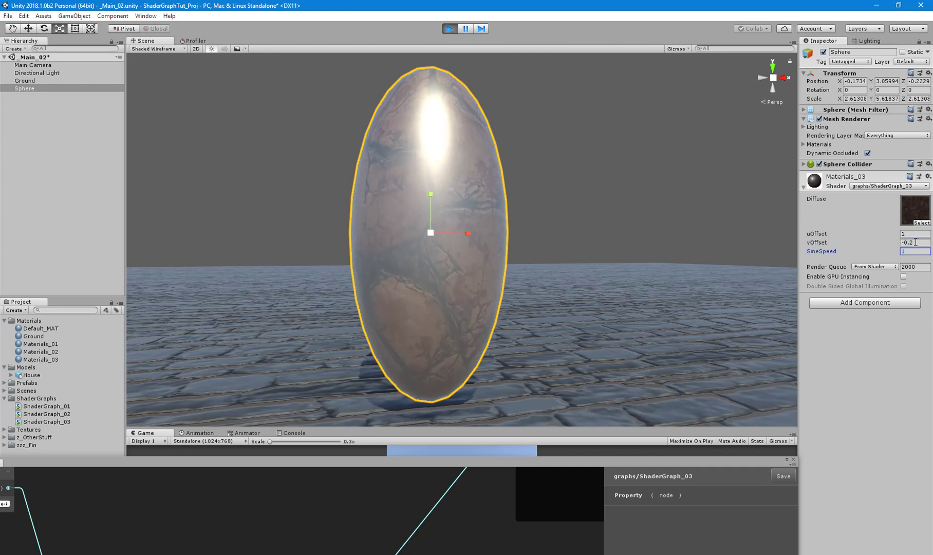
{"action": "key", "text": "Tab"}
{"action": "type", "text": "5"}
{"action": "key", "text": "BackSpace"}
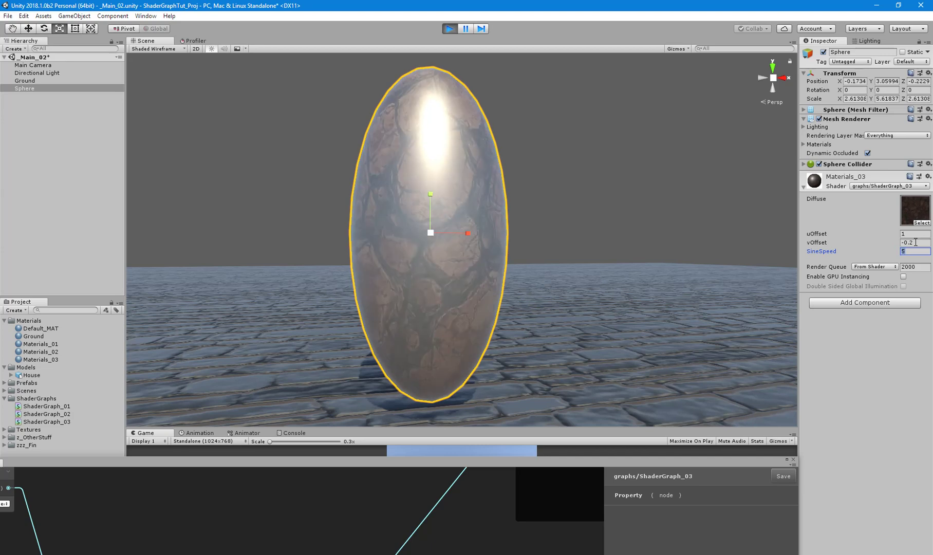
{"action": "type", "text": "3"}
{"action": "key", "text": "shift+Tab"}
{"action": "key", "text": "shift+Tab"}
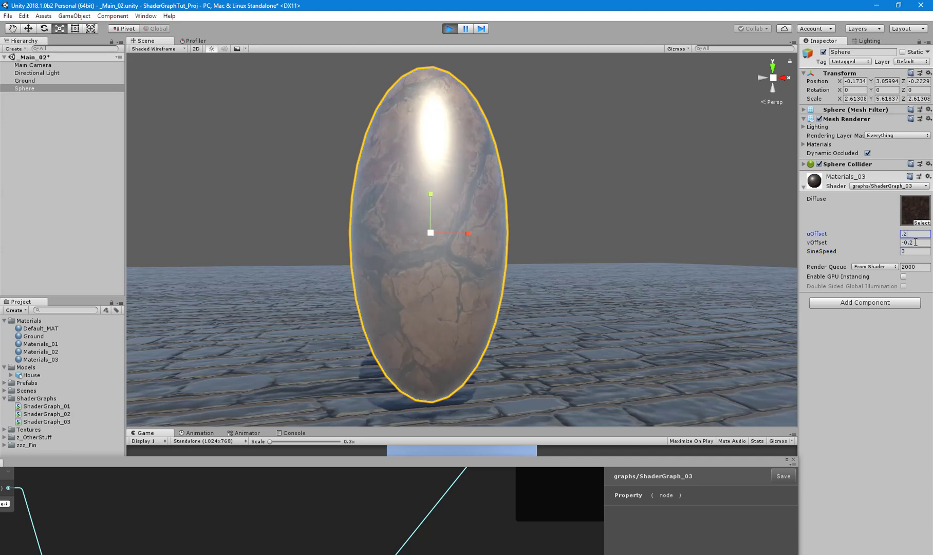
{"action": "type", "text": ".2"}
{"action": "key", "text": "Return"}
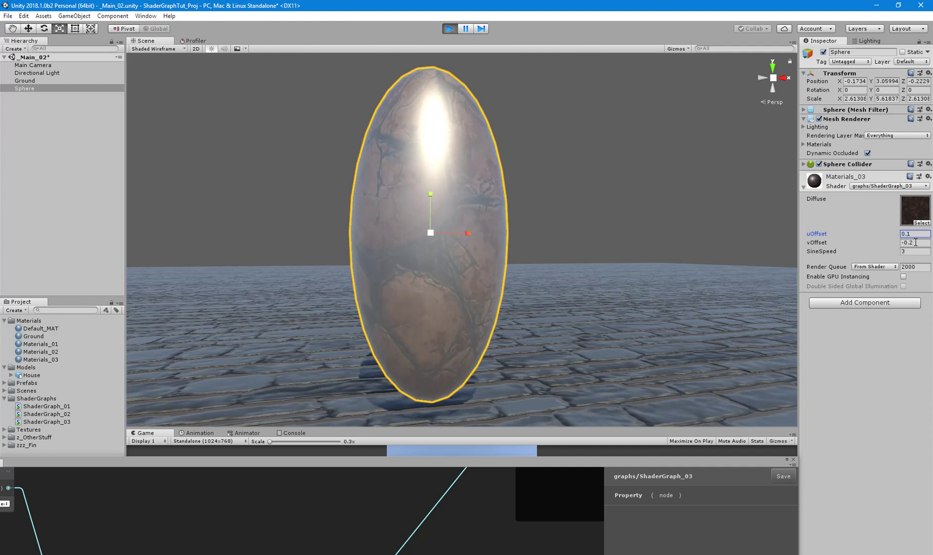
Try rotating the sphere with the Rotate tool and undo the rotation
{"action": "left_click", "coordinate": [482, 289]}
{"action": "key", "text": "e"}
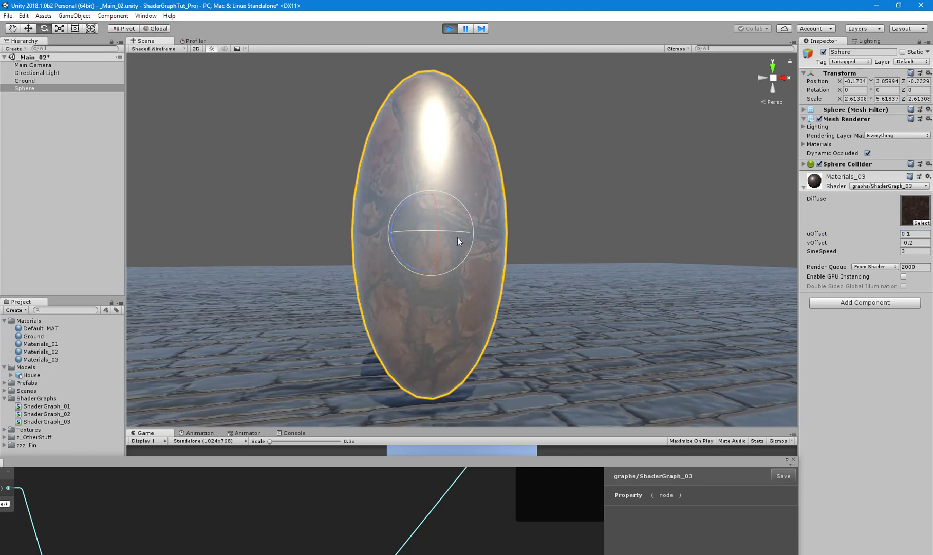
{"action": "left_click_drag", "start_coordinate": [457, 236], "coordinate": [399, 261]}
{"action": "key", "text": "ctrl+z"}
{"action": "left_click_drag", "start_coordinate": [472, 257], "coordinate": [448, 201], "text": "alt"}
Scale the sphere down along Y to about 2.77 so it is nearly round, and deselect it
{"action": "key", "text": "r"}
{"action": "left_click_drag", "start_coordinate": [433, 198], "coordinate": [435, 207]}
{"action": "left_click", "coordinate": [445, 147]}
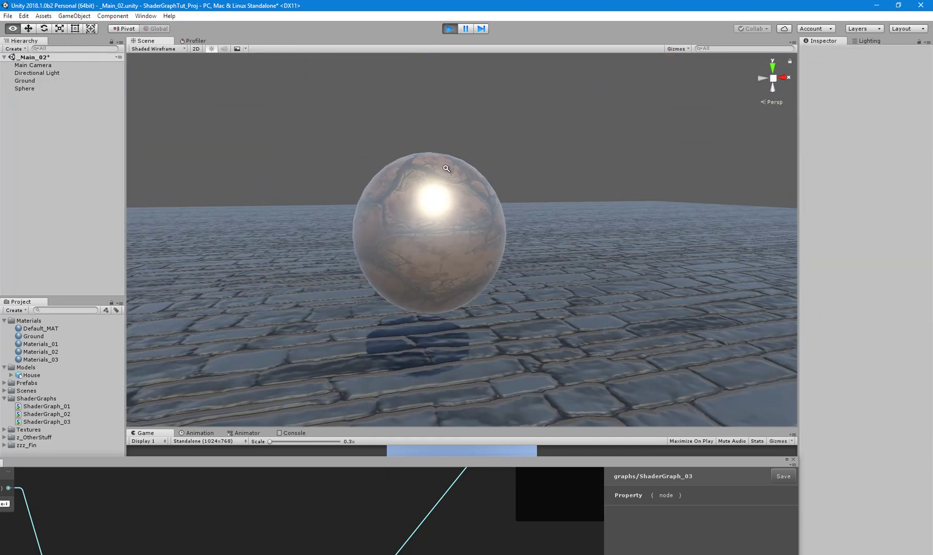
{"action": "left_click_drag", "start_coordinate": [446, 168], "coordinate": [550, 290], "text": "alt"}
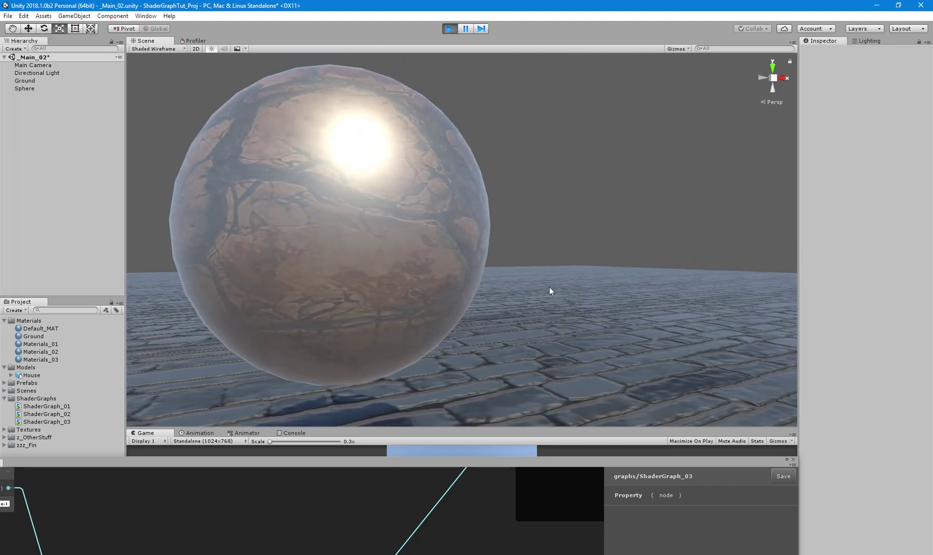
Rotate the Directional Light, delete it and inspect the sphere without it
{"action": "right_click_drag", "start_coordinate": [549, 291], "coordinate": [344, 127], "text": "alt"}
{"action": "left_click", "coordinate": [462, 133]}
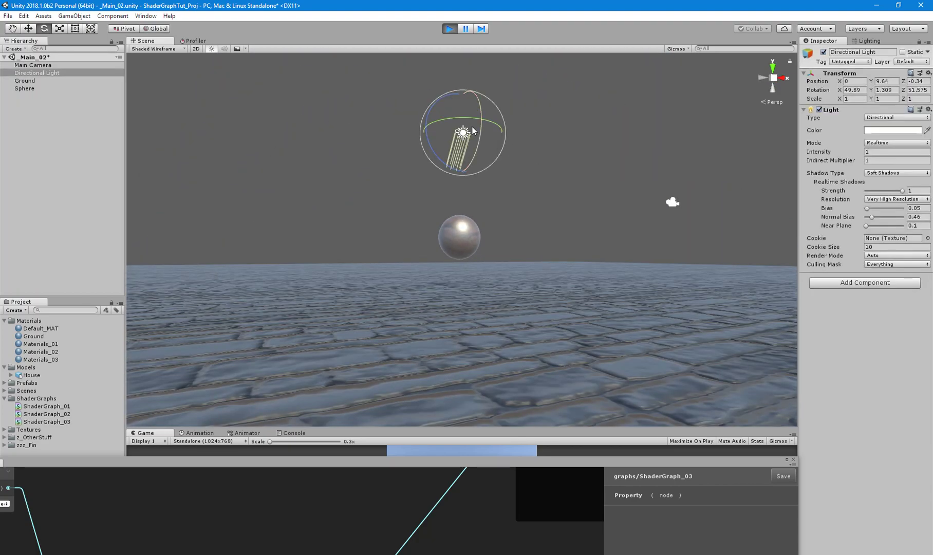
{"action": "left_click_drag", "start_coordinate": [466, 154], "coordinate": [440, 124]}
{"action": "key", "text": "Delete"}
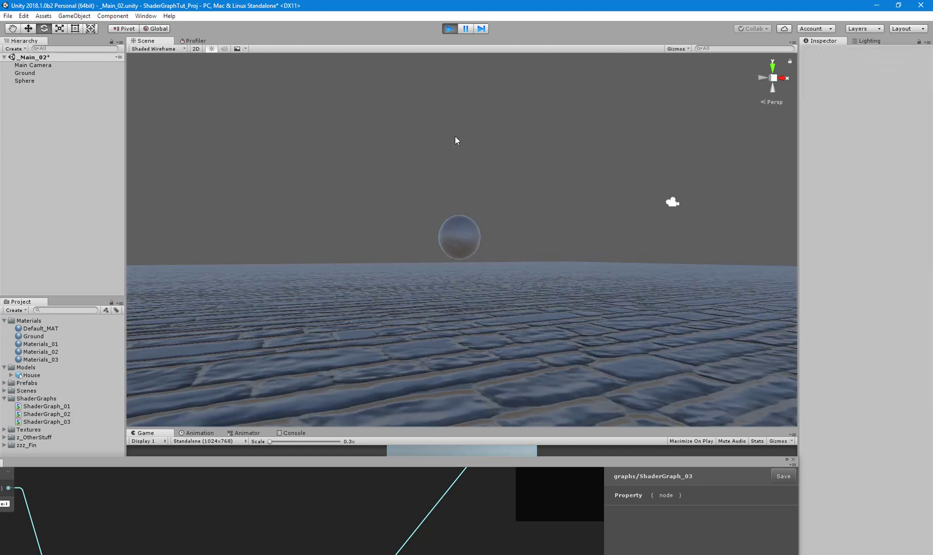
{"action": "scroll", "coordinate": [509, 207], "scroll_direction": "up", "scroll_amount": 5}
{"action": "scroll", "coordinate": [417, 241], "scroll_direction": "down", "scroll_amount": 2}
{"action": "left_click", "coordinate": [428, 247]}
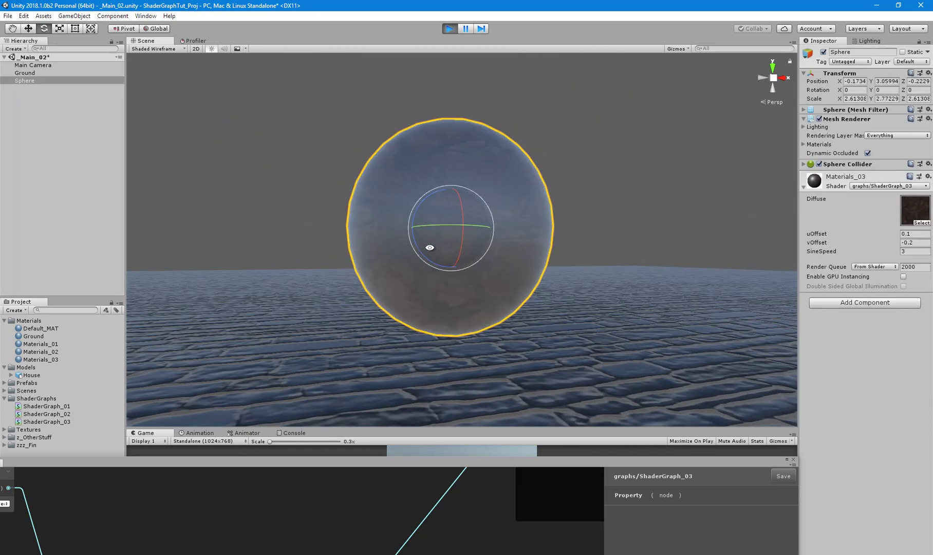
{"action": "right_click_drag", "start_coordinate": [428, 246], "coordinate": [495, 276], "text": "alt"}
Undo the Directional Light's deletion, deselect the sphere and view its lit surface
{"action": "key", "text": "ctrl+z"}
{"action": "key", "text": "ctrl+z"}
{"action": "left_click", "coordinate": [524, 279]}
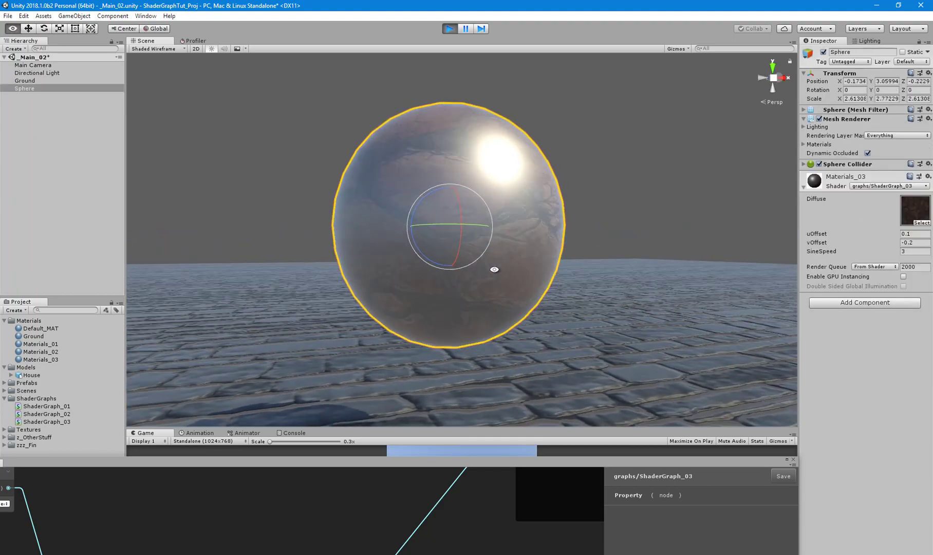
{"action": "left_click", "coordinate": [643, 173]}
{"action": "mouse_move", "coordinate": [612, 199]}
{"action": "left_mouse_down", "text": "alt"}
{"action": "mouse_move", "coordinate": [531, 192]}
{"action": "mouse_move", "coordinate": [598, 205]}
{"action": "left_mouse_up", "text": "alt"}
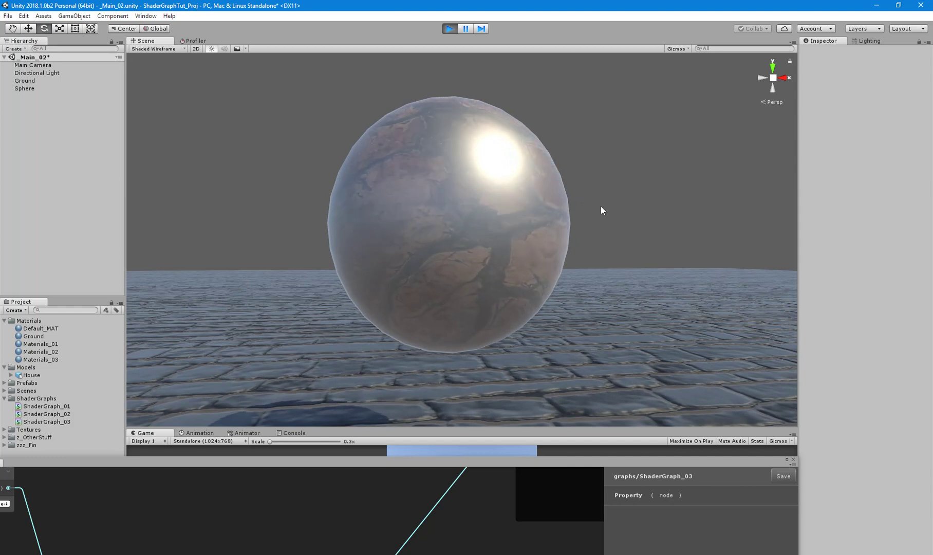
{"action": "right_click_drag", "start_coordinate": [601, 206], "coordinate": [588, 207], "text": "alt"}
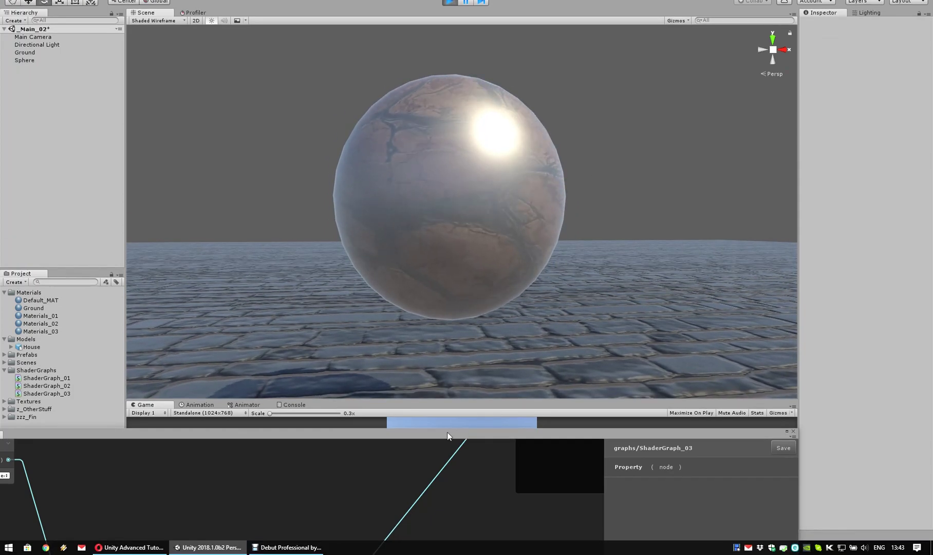
Bring the graph window forward and examine the node chain from Sine and both Multiply nodes through Combine and Tiling And Offset to Sample Texture 2D
{"action": "left_click_drag", "start_coordinate": [446, 461], "coordinate": [533, 71]}
{"action": "scroll", "coordinate": [537, 224], "scroll_direction": "down", "scroll_amount": 6}
{"action": "scroll", "coordinate": [537, 224], "scroll_direction": "down", "scroll_amount": 1}
{"action": "middle_click_drag", "start_coordinate": [545, 256], "coordinate": [323, 341]}
{"action": "scroll", "coordinate": [323, 341], "scroll_direction": "up", "scroll_amount": 2}
{"action": "scroll", "coordinate": [374, 400], "scroll_direction": "up", "scroll_amount": 3}
{"action": "left_click", "coordinate": [462, 411]}
{"action": "middle_click_drag", "start_coordinate": [514, 378], "coordinate": [308, 465]}
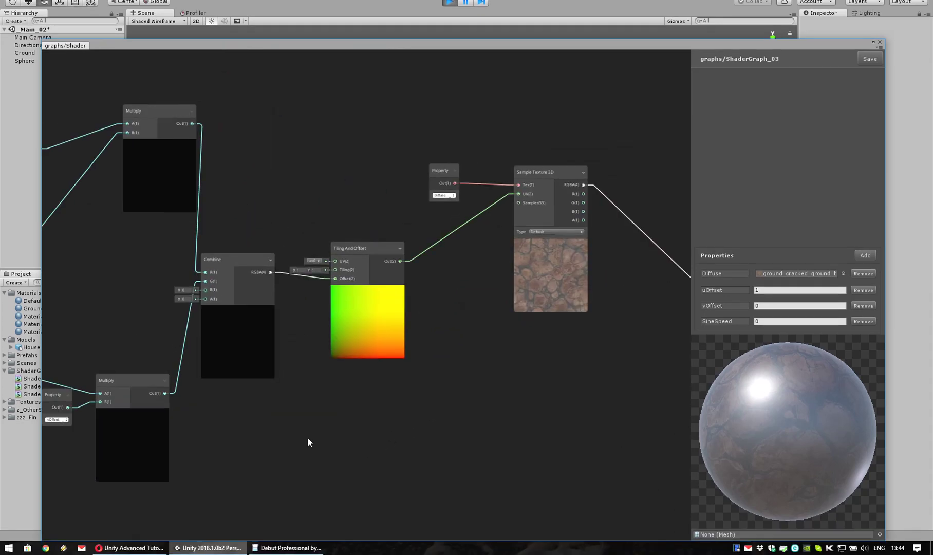
{"action": "scroll", "coordinate": [432, 427], "scroll_direction": "up", "scroll_amount": 2}
{"action": "scroll", "coordinate": [436, 421], "scroll_direction": "down", "scroll_amount": 1}
{"action": "middle_click_drag", "start_coordinate": [440, 398], "coordinate": [440, 422]}
{"action": "scroll", "coordinate": [440, 395], "scroll_direction": "up", "scroll_amount": 1}
{"action": "middle_click_drag", "start_coordinate": [275, 424], "coordinate": [553, 424]}
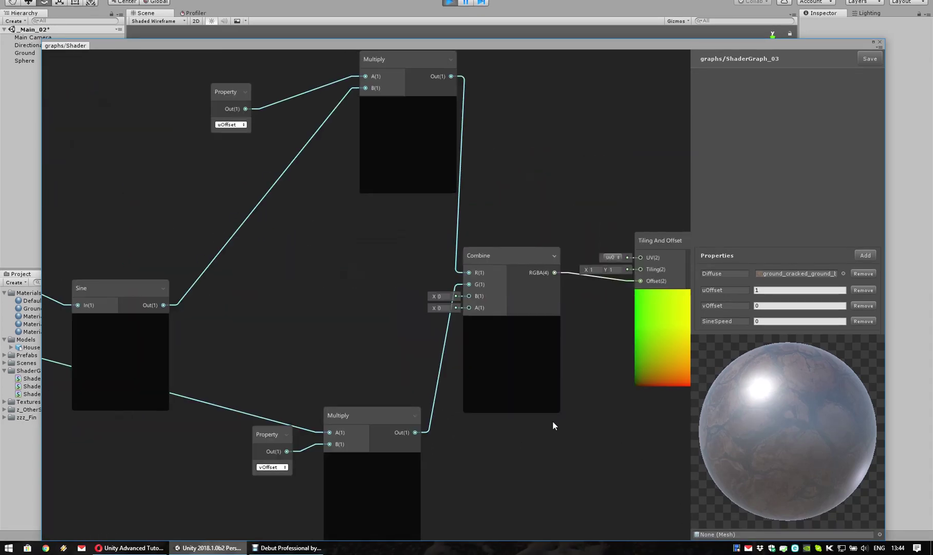
{"action": "scroll", "coordinate": [266, 291], "scroll_direction": "down", "scroll_amount": 2}
{"action": "middle_click_drag", "start_coordinate": [266, 292], "coordinate": [429, 304]}
{"action": "middle_click_drag", "start_coordinate": [607, 291], "coordinate": [289, 314]}
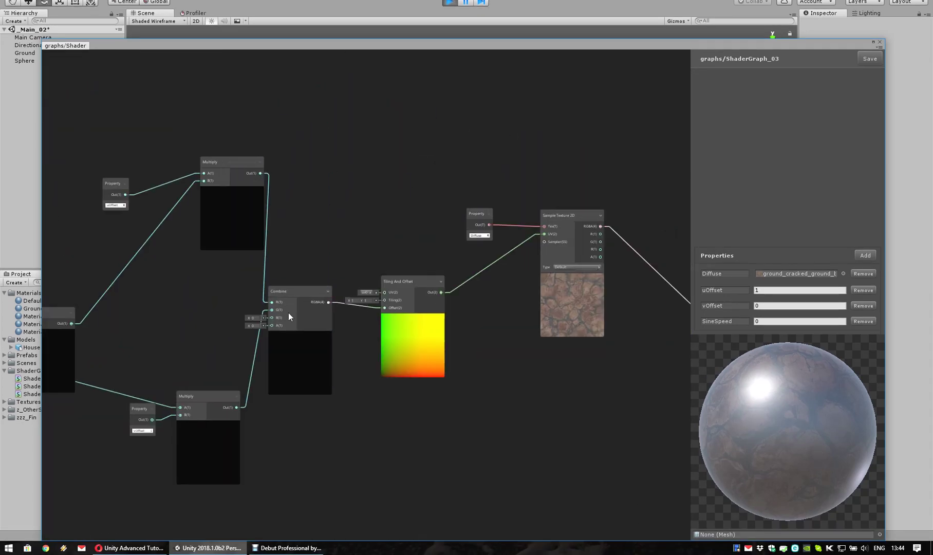
{"action": "scroll", "coordinate": [480, 203], "scroll_direction": "up", "scroll_amount": 3}
Stop play mode, then close the graph window and reopen ShaderGraph_03
{"action": "left_click", "coordinate": [448, 2]}
{"action": "left_click_drag", "start_coordinate": [427, 69], "coordinate": [420, 41]}
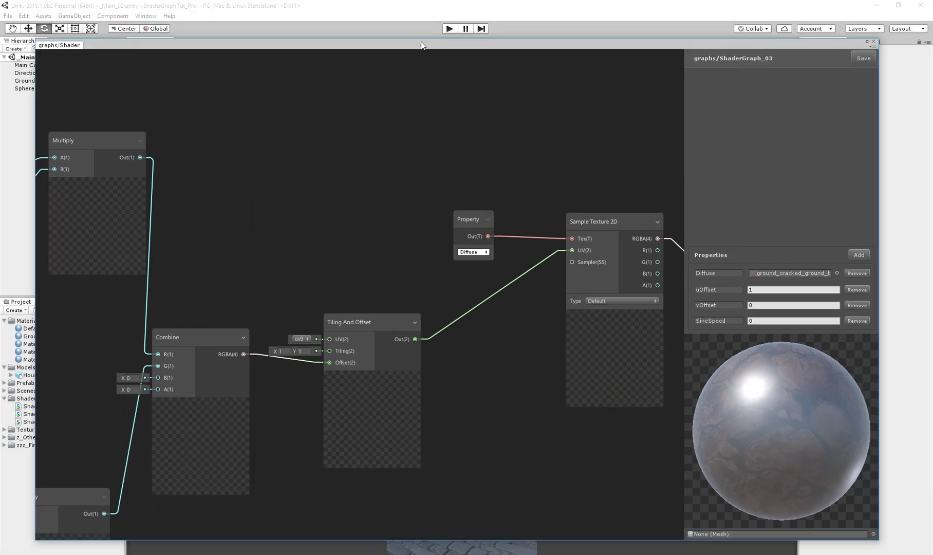
{"action": "middle_click_drag", "start_coordinate": [274, 243], "coordinate": [490, 203]}
{"action": "scroll", "coordinate": [514, 192], "scroll_direction": "down", "scroll_amount": 3}
{"action": "scroll", "coordinate": [496, 202], "scroll_direction": "up", "scroll_amount": 2}
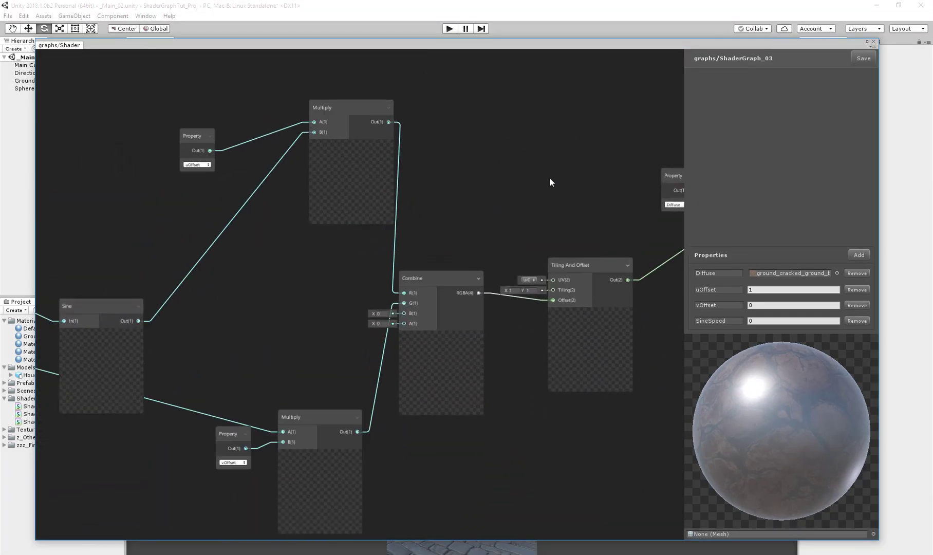
{"action": "left_click", "coordinate": [875, 41]}
{"action": "double_click", "coordinate": [51, 421]}
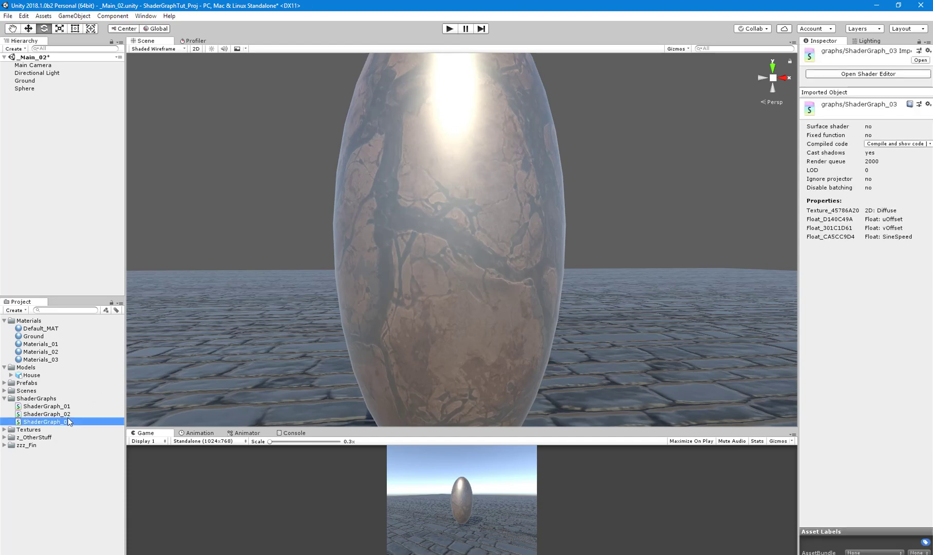
Examine the reopened graph from the SineSpeed and Time nodes through Combine and Tiling And Offset to PBR Master
{"action": "scroll", "coordinate": [373, 283], "scroll_direction": "up", "scroll_amount": 4}
{"action": "middle_click_drag", "start_coordinate": [398, 367], "coordinate": [69, 506]}
{"action": "middle_click_drag", "start_coordinate": [544, 298], "coordinate": [428, 367]}
{"action": "scroll", "coordinate": [411, 355], "scroll_direction": "down", "scroll_amount": 5}
{"action": "middle_click_drag", "start_coordinate": [274, 365], "coordinate": [532, 350]}
{"action": "scroll", "coordinate": [526, 338], "scroll_direction": "up", "scroll_amount": 1}
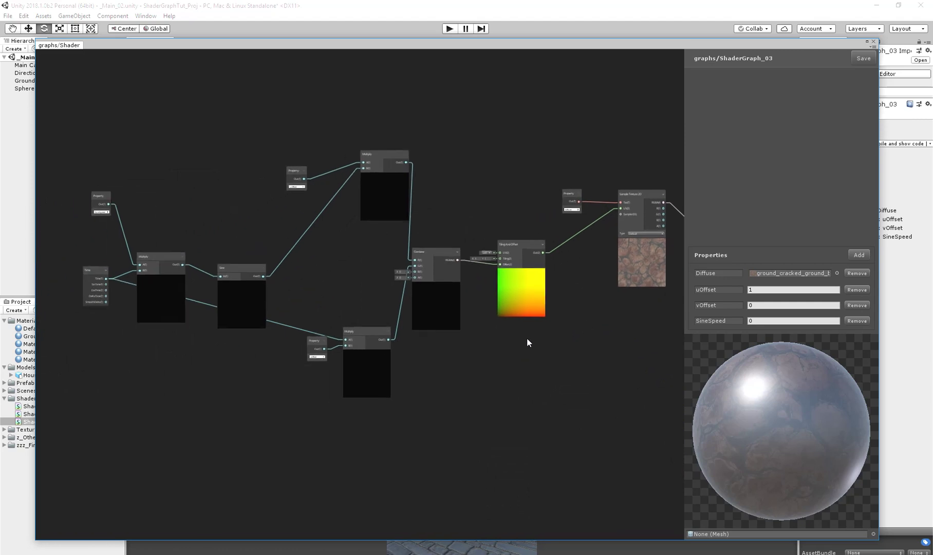
{"action": "scroll", "coordinate": [475, 355], "scroll_direction": "up", "scroll_amount": 3}
{"action": "middle_click_drag", "start_coordinate": [443, 154], "coordinate": [444, 376]}
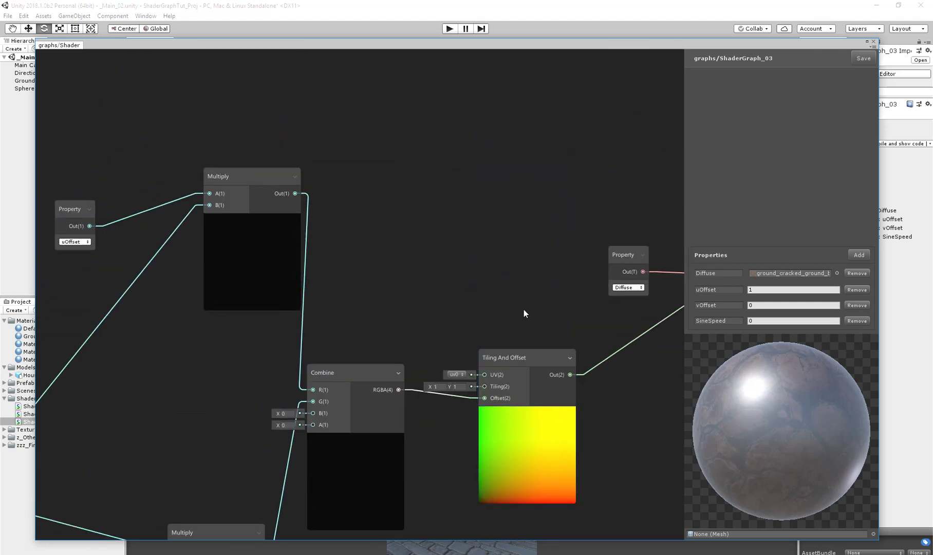
{"action": "middle_click_drag", "start_coordinate": [366, 335], "coordinate": [458, 188]}
{"action": "middle_click_drag", "start_coordinate": [302, 409], "coordinate": [566, 404]}
{"action": "middle_click_drag", "start_coordinate": [454, 263], "coordinate": [507, 342]}
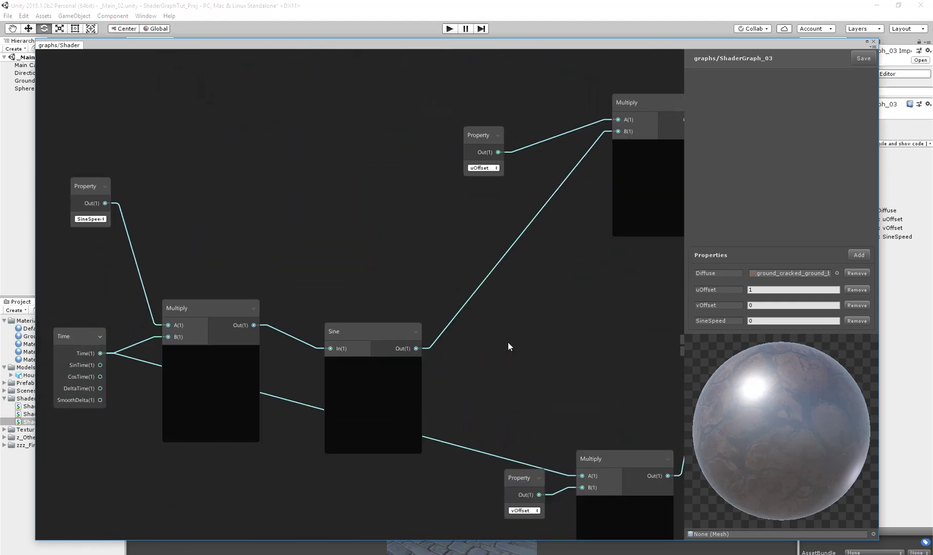
{"action": "middle_click_drag", "start_coordinate": [573, 348], "coordinate": [376, 380]}
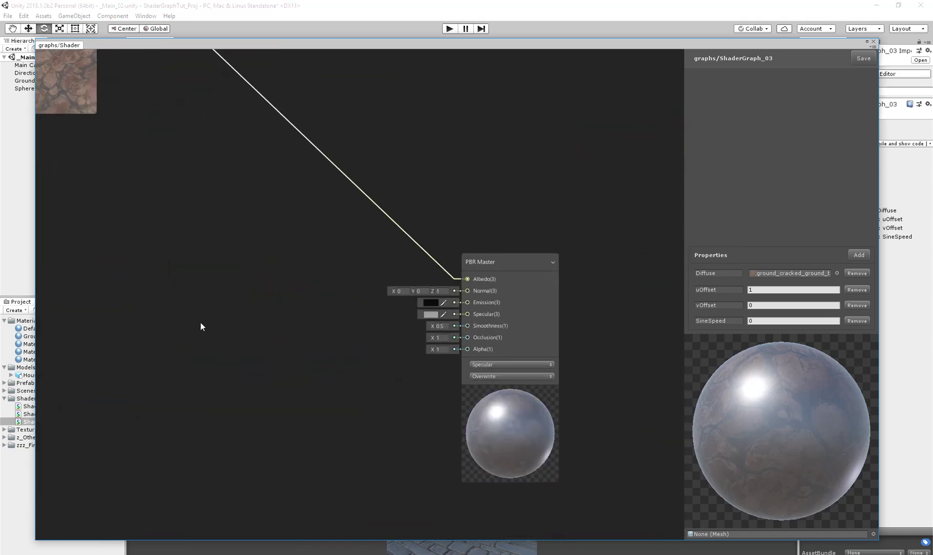
{"action": "middle_click_drag", "start_coordinate": [43, 343], "coordinate": [522, 308]}
{"action": "middle_click_drag", "start_coordinate": [147, 236], "coordinate": [626, 320]}
{"action": "middle_click_drag", "start_coordinate": [207, 52], "coordinate": [288, 210]}
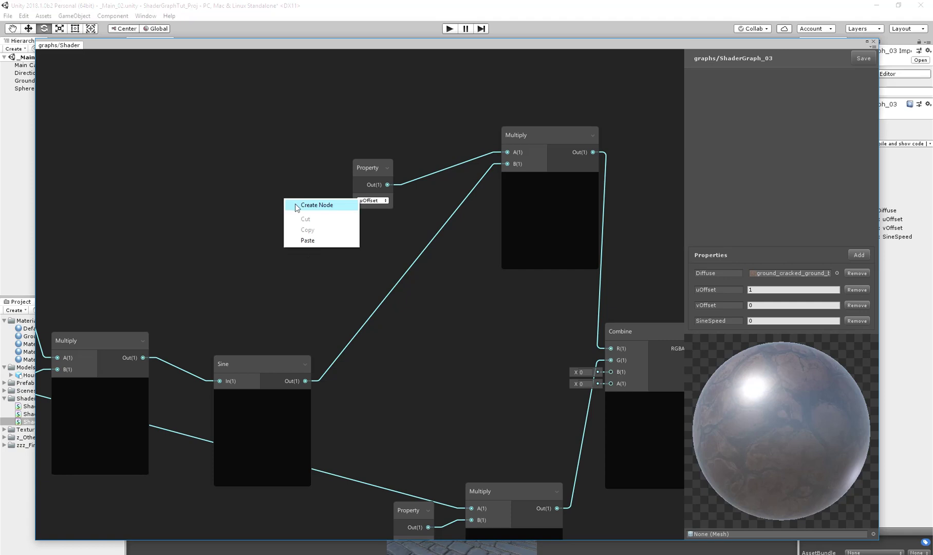
Search the available graph nodes for "light", then clear the search and leave it without adding a node
{"action": "left_click", "coordinate": [315, 205]}
{"action": "type", "text": "light"}
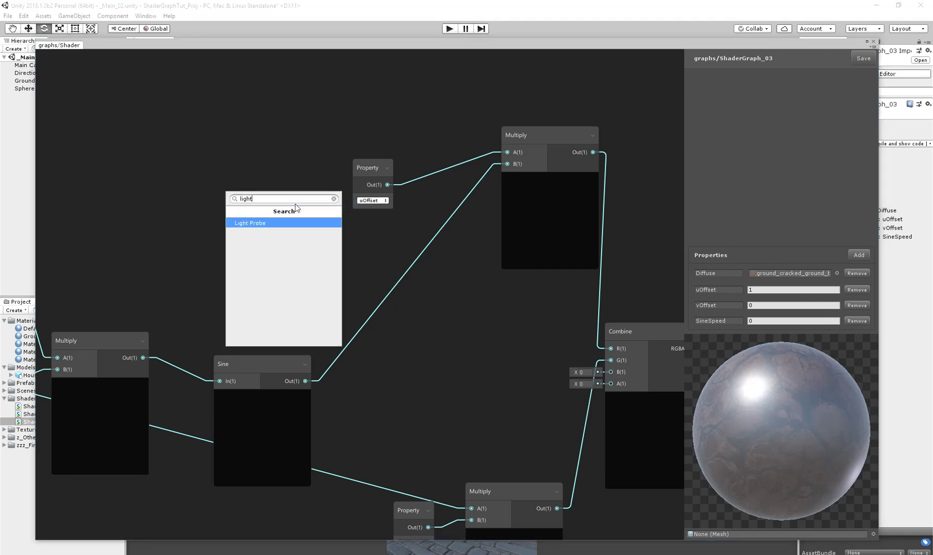
{"action": "key", "text": "BackSpace"}
{"action": "key", "text": "BackSpace"}
{"action": "key", "text": "BackSpace"}
{"action": "key", "text": "BackSpace"}
{"action": "key", "text": "BackSpace"}
{"action": "key", "text": "BackSpace"}
{"action": "key", "text": "BackSpace"}
{"action": "key", "text": "BackSpace"}
{"action": "key", "text": "BackSpace"}
{"action": "key", "text": "BackSpace"}
{"action": "key", "text": "Escape"}
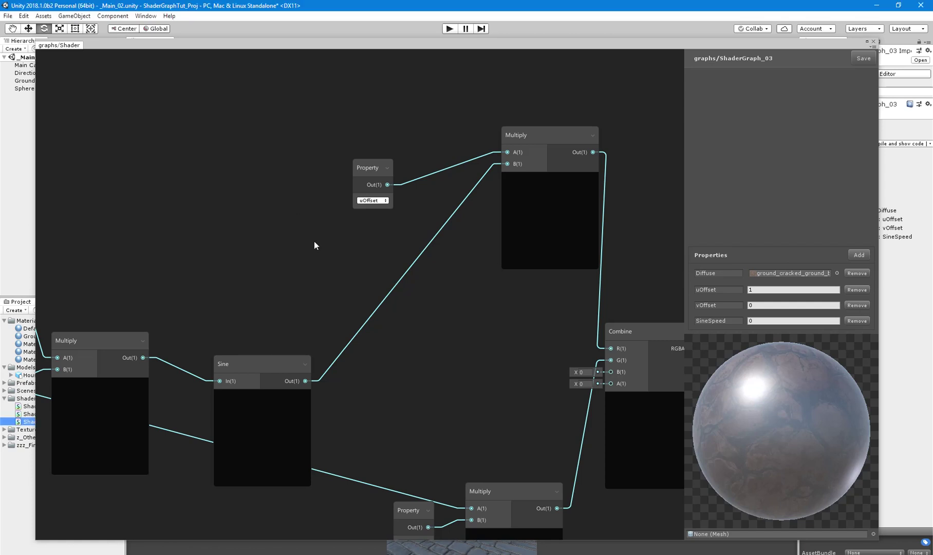
Add a Light Probe node in the empty area above the Sine node, then delete it from the graph
{"action": "right_click", "coordinate": [188, 166]}
{"action": "left_click", "coordinate": [201, 173]}
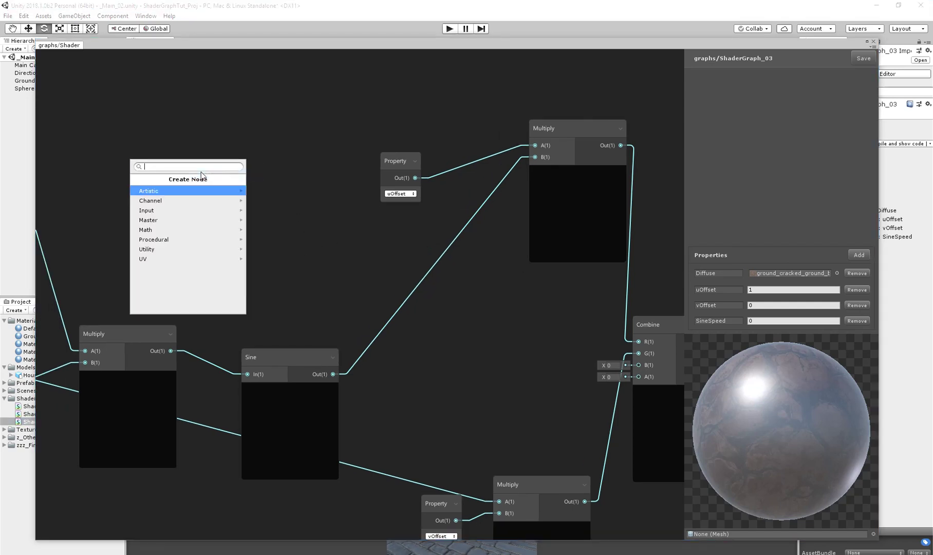
{"action": "key", "text": "BackSpace"}
{"action": "key", "text": "BackSpace"}
{"action": "key", "text": "BackSpace"}
{"action": "key", "text": "BackSpace"}
{"action": "key", "text": "BackSpace"}
{"action": "type", "text": "light"}
{"action": "key", "text": "Return"}
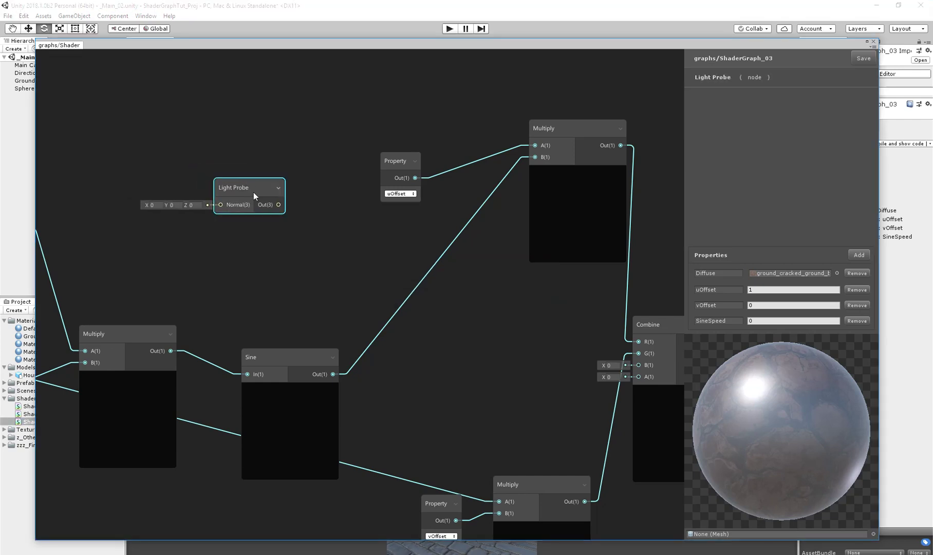
{"action": "key", "text": "Delete"}
Review the chain through Sample Texture 2D to PBR Master, then close the ShaderGraph_03 window, saving its changes
{"action": "middle_click_drag", "start_coordinate": [272, 193], "coordinate": [417, 201]}
{"action": "scroll", "coordinate": [417, 201], "scroll_direction": "down", "scroll_amount": 6}
{"action": "middle_click_drag", "start_coordinate": [262, 250], "coordinate": [5, 287]}
{"action": "scroll", "coordinate": [386, 298], "scroll_direction": "up", "scroll_amount": 4}
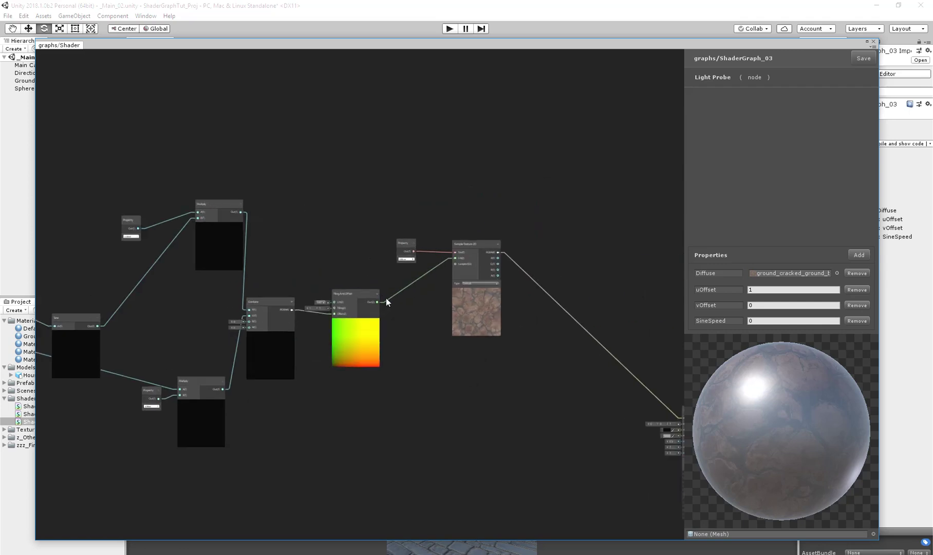
{"action": "middle_click_drag", "start_coordinate": [324, 302], "coordinate": [93, 321]}
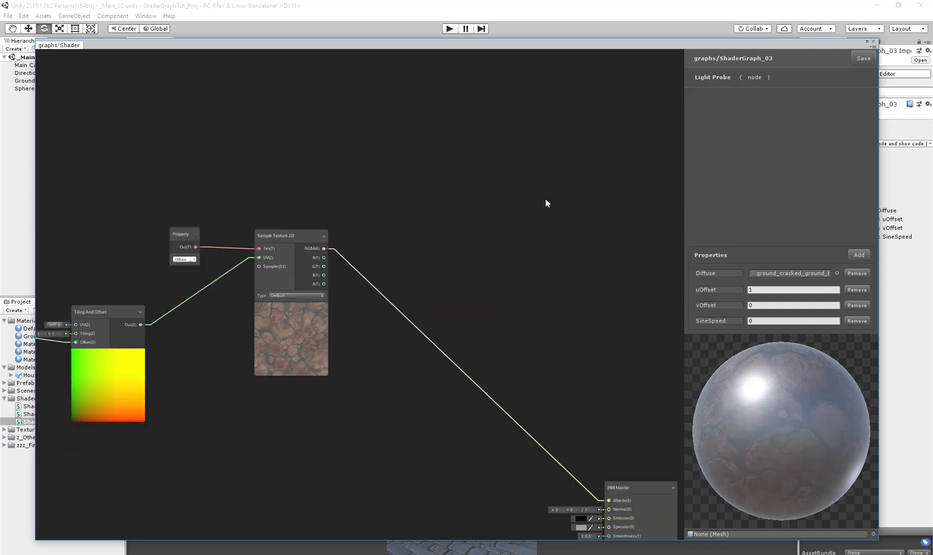
{"action": "left_click", "coordinate": [873, 41]}
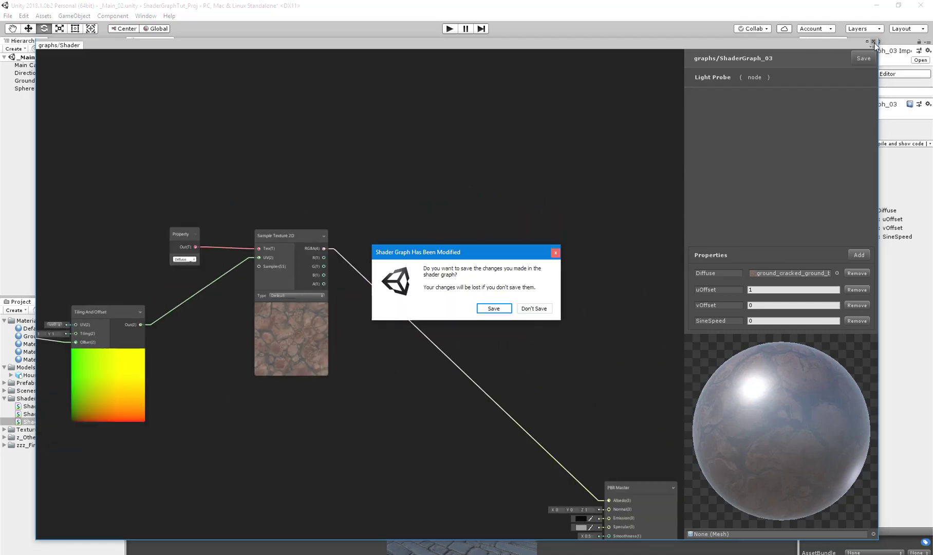
{"action": "left_click", "coordinate": [491, 308]}
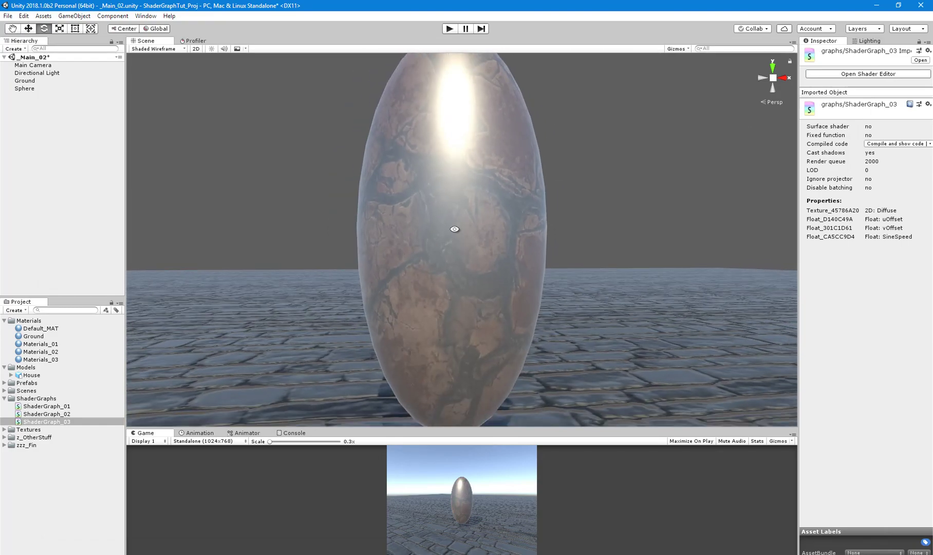